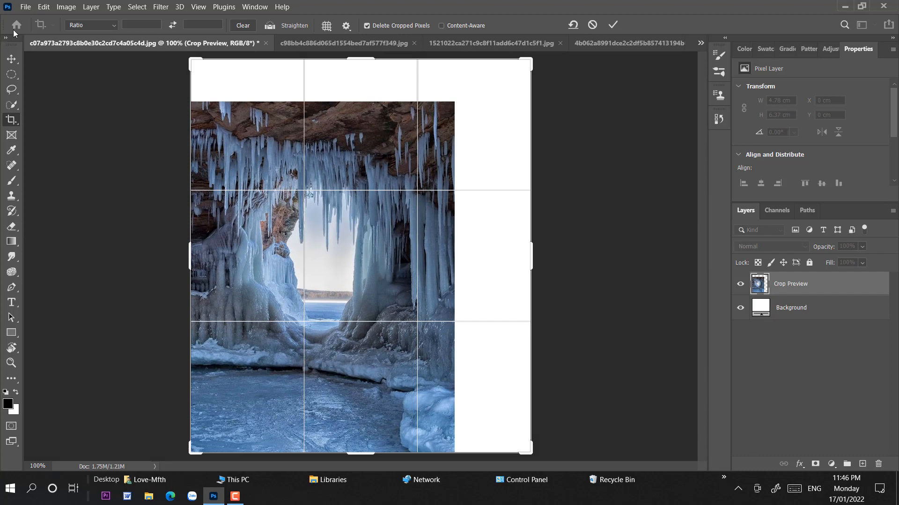
- Apply the extended crop, then enlarge and position the duplicated cave layer to fill the canvas at about 9.22 × 12.29 cm
{"action": "left_click", "coordinate": [11, 59]}
{"action": "key", "text": "ctrl+t"}
{"action": "left_click_drag", "start_coordinate": [455, 277], "coordinate": [604, 234]}
{"action": "left_click_drag", "start_coordinate": [506, 239], "coordinate": [478, 283]}
{"action": "key", "text": "ctrl+minus"}
{"action": "left_click_drag", "start_coordinate": [506, 115], "coordinate": [521, 94]}
{"action": "left_click_drag", "start_coordinate": [428, 260], "coordinate": [407, 271]}
{"action": "left_click_drag", "start_coordinate": [500, 299], "coordinate": [568, 286]}
{"action": "left_click_drag", "start_coordinate": [546, 424], "coordinate": [508, 333]}
{"action": "left_click", "coordinate": [11, 59]}
{"action": "key", "text": "shift+plus"}
{"action": "key", "text": "ctrl+plus"}
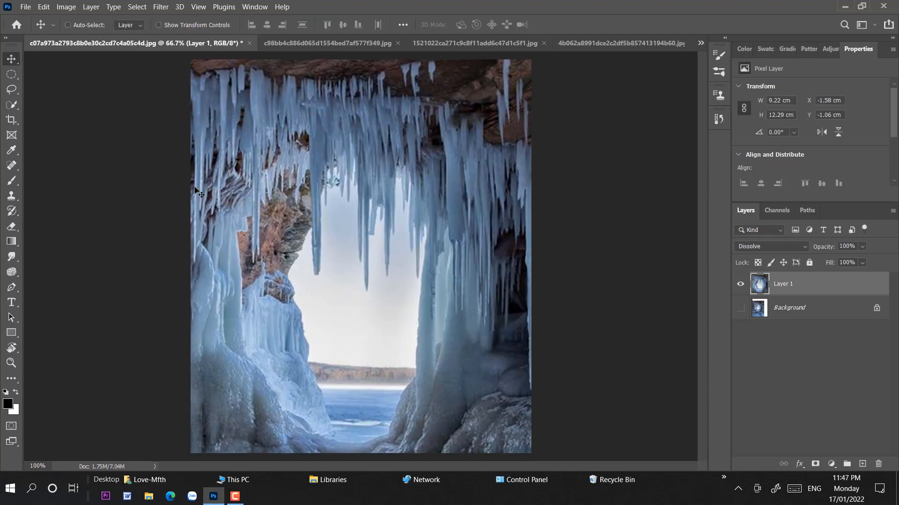
- Add a layer mask to Layer 1 and lasso a freehand selection around the cave opening
{"action": "left_click", "coordinate": [815, 463]}
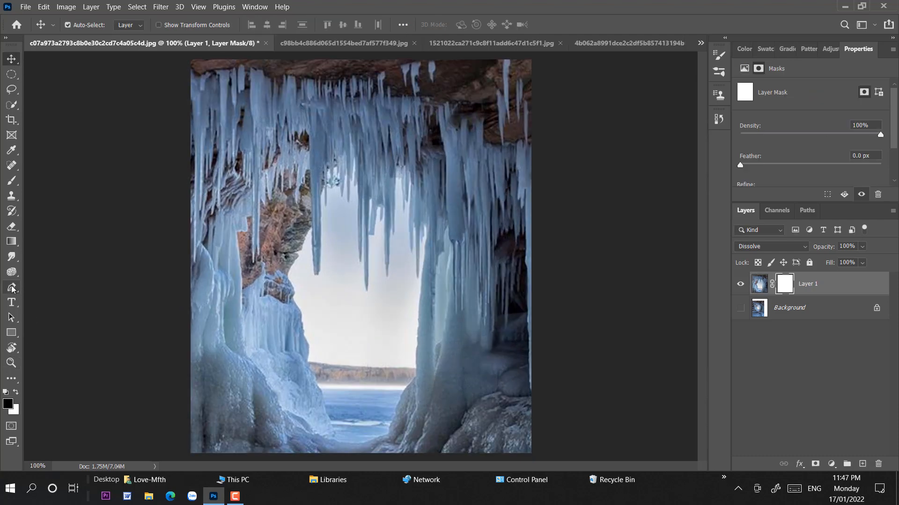
{"action": "left_click", "coordinate": [15, 91]}
{"action": "left_click_drag", "start_coordinate": [298, 146], "coordinate": [268, 168]}
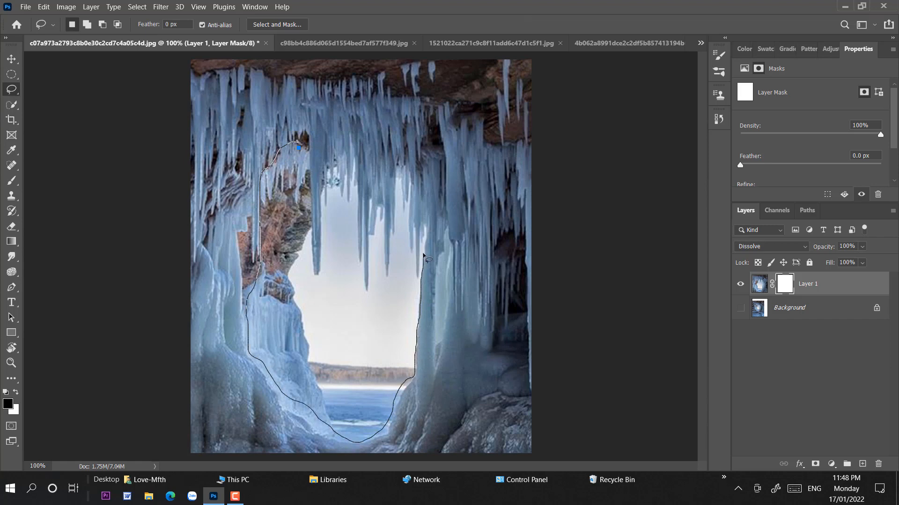
{"action": "left_click_drag", "start_coordinate": [287, 149], "coordinate": [291, 147]}
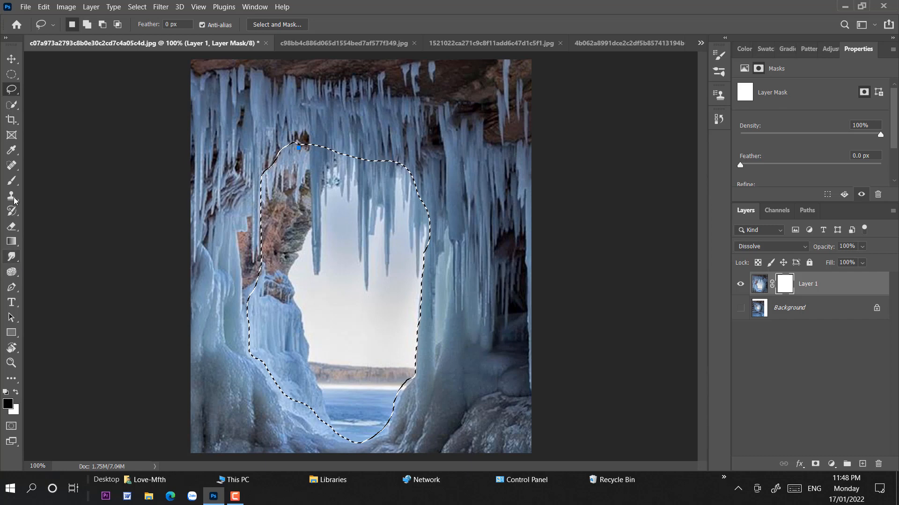
- Paint the selected cave opening black on Layer 1's mask with a 155 px soft round brush and clear the selection
{"action": "key", "text": "b"}
{"action": "right_click", "coordinate": [283, 247]}
{"action": "left_click_drag", "start_coordinate": [416, 276], "coordinate": [377, 276]}
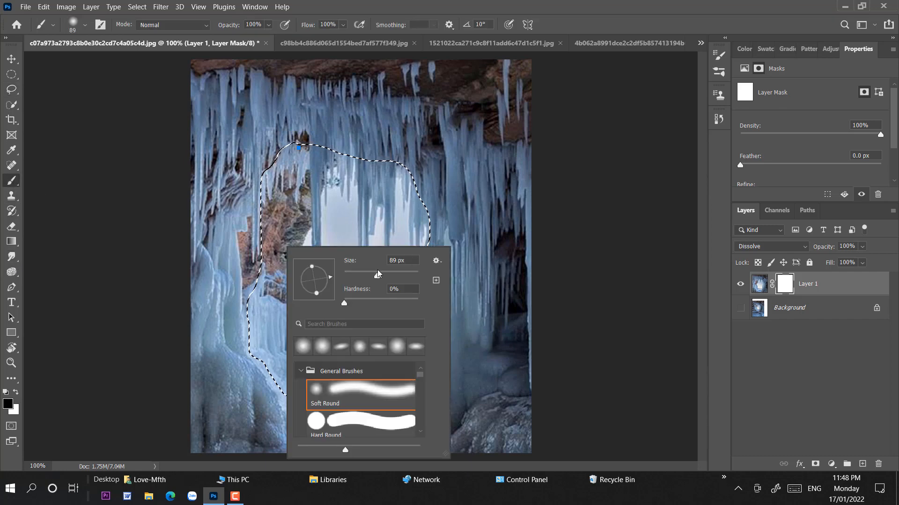
{"action": "left_click", "coordinate": [396, 260]}
{"action": "type", "text": "155"}
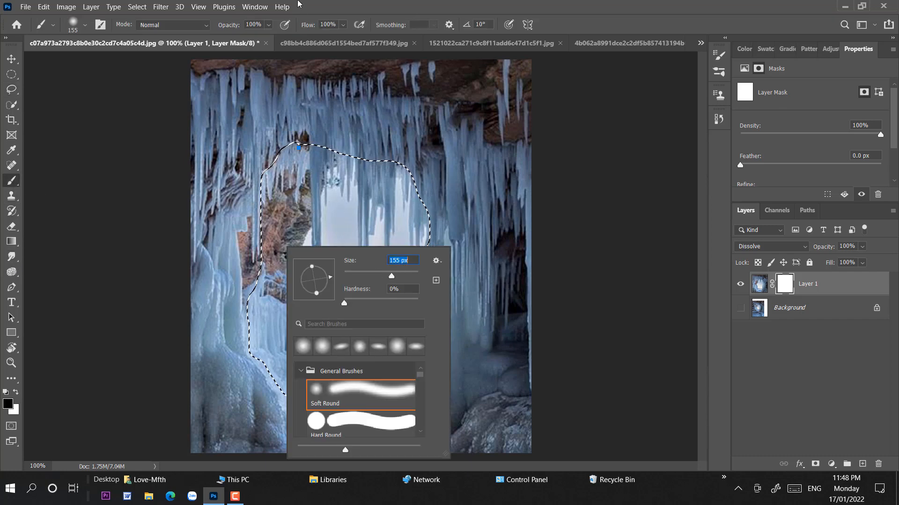
{"action": "key", "text": "Return"}
{"action": "mouse_move", "coordinate": [346, 165]}
{"action": "left_mouse_down"}
{"action": "mouse_move", "coordinate": [291, 174]}
{"action": "mouse_move", "coordinate": [323, 412]}
{"action": "mouse_move", "coordinate": [356, 281]}
{"action": "mouse_move", "coordinate": [321, 181]}
{"action": "mouse_move", "coordinate": [320, 407]}
{"action": "mouse_move", "coordinate": [390, 340]}
{"action": "mouse_move", "coordinate": [419, 240]}
{"action": "mouse_move", "coordinate": [356, 236]}
{"action": "left_mouse_up"}
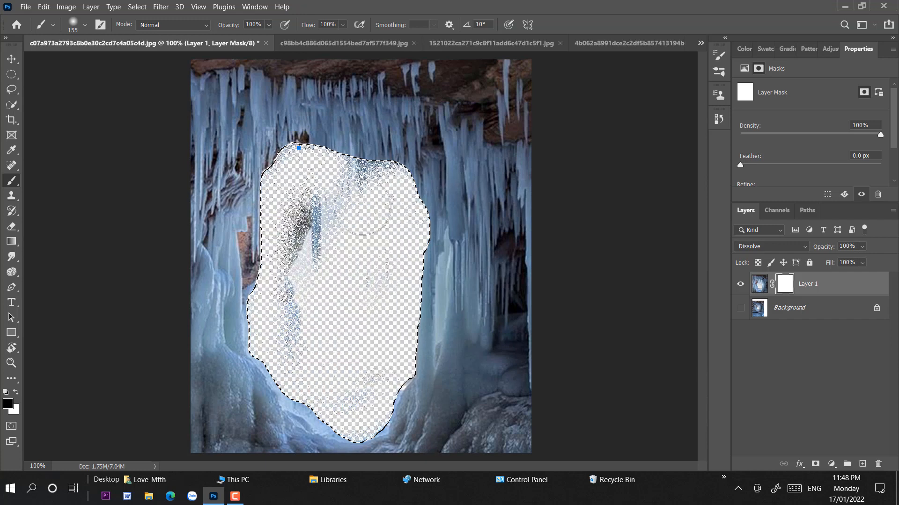
{"action": "key", "text": "ctrl+d"}
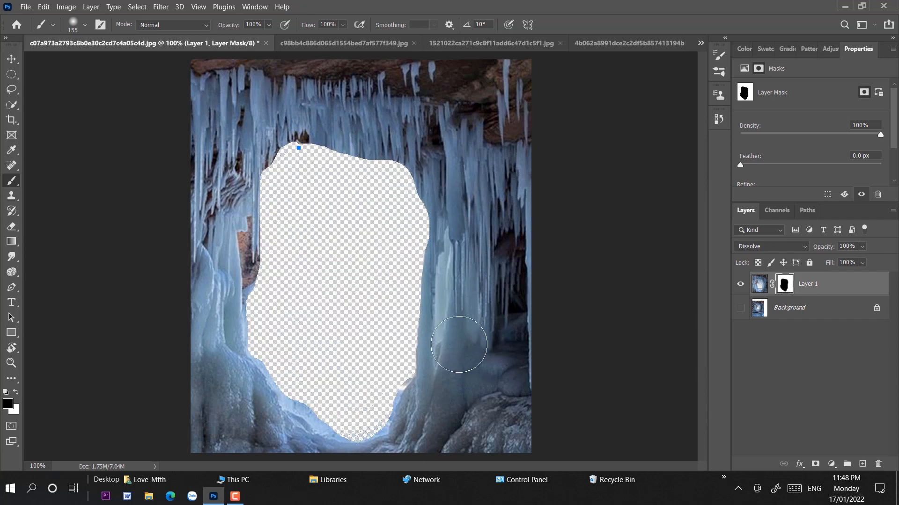
- Refine Layer 1's mask along the opening's lower ice edges with an 18 px soft round brush
{"action": "right_click", "coordinate": [433, 310]}
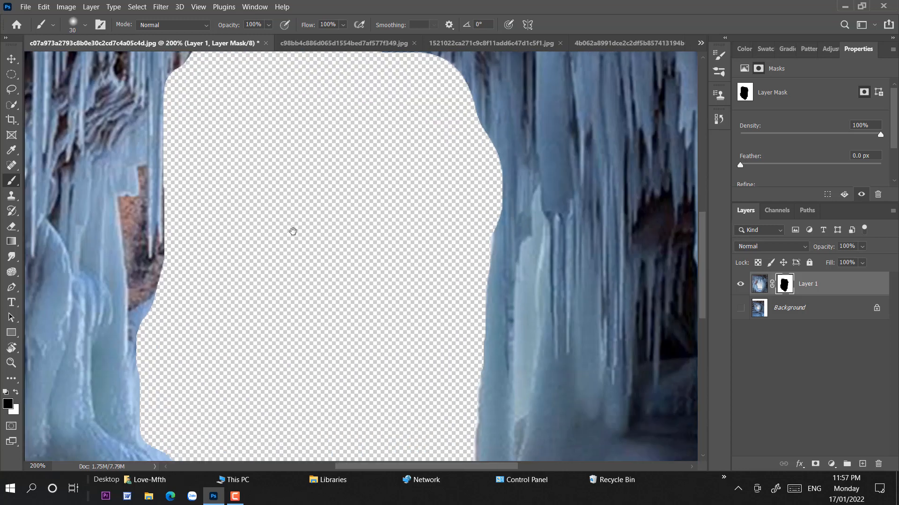
{"action": "right_click", "coordinate": [468, 262]}
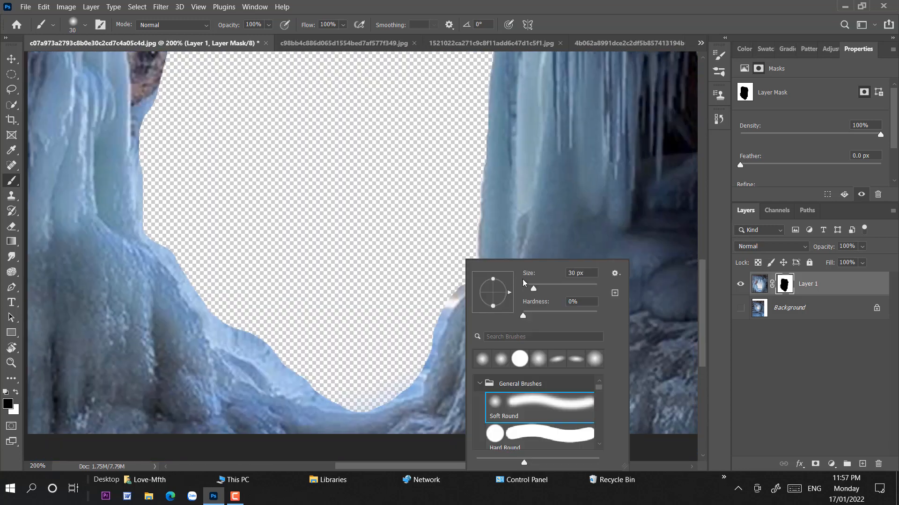
{"action": "key", "text": "Escape"}
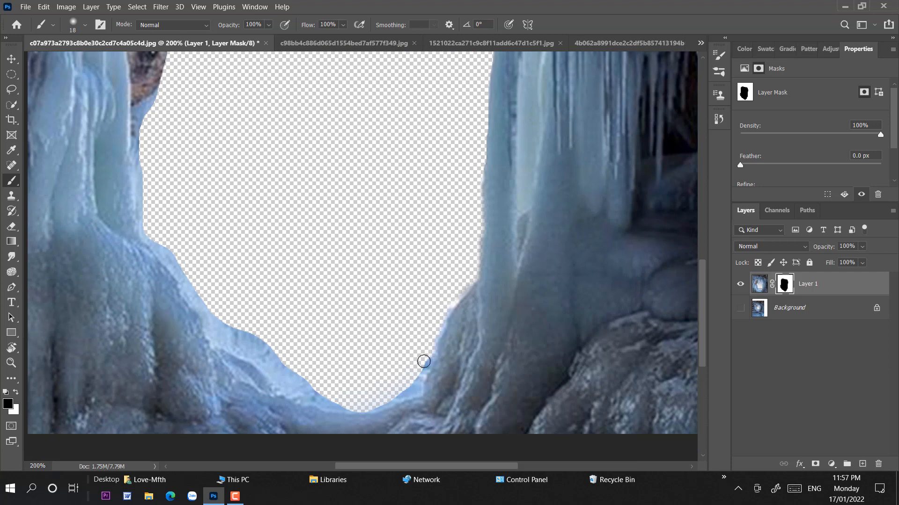
{"action": "scroll", "coordinate": [423, 361], "scroll_direction": "down", "scroll_amount": 3}
{"action": "left_click_drag", "start_coordinate": [348, 263], "coordinate": [433, 293]}
{"action": "mouse_move", "coordinate": [356, 235]}
{"action": "left_mouse_down"}
{"action": "mouse_move", "coordinate": [393, 262]}
{"action": "mouse_move", "coordinate": [311, 213]}
{"action": "left_mouse_up"}
{"action": "left_click_drag", "start_coordinate": [351, 164], "coordinate": [395, 262]}
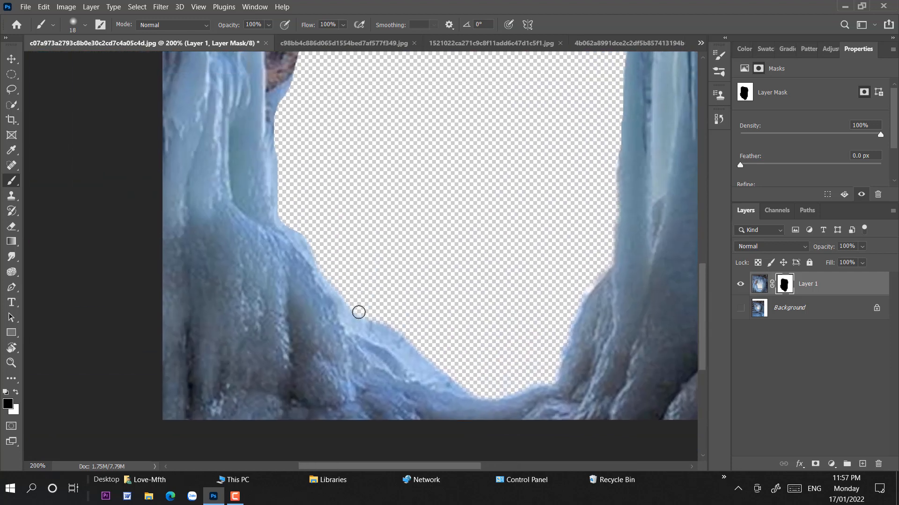
- Mask out the brown rock along the opening's left edge on Layer 1, using a 7 px brush around the hanging icicle
{"action": "scroll", "coordinate": [311, 141], "scroll_direction": "up", "scroll_amount": 3}
{"action": "left_click_drag", "start_coordinate": [311, 140], "coordinate": [293, 226]}
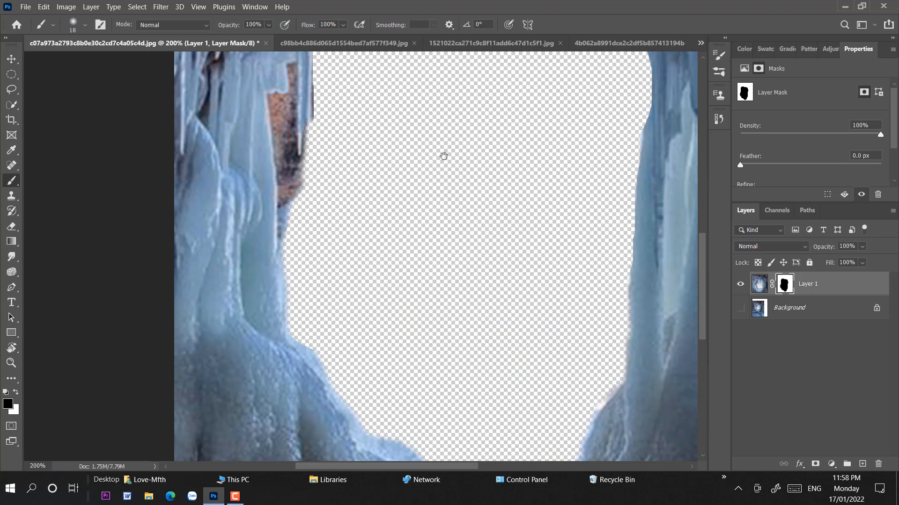
{"action": "left_click_drag", "start_coordinate": [443, 156], "coordinate": [404, 287]}
{"action": "mouse_move", "coordinate": [274, 269]}
{"action": "left_mouse_down"}
{"action": "mouse_move", "coordinate": [246, 304]}
{"action": "mouse_move", "coordinate": [253, 351]}
{"action": "mouse_move", "coordinate": [232, 241]}
{"action": "mouse_move", "coordinate": [241, 321]}
{"action": "left_mouse_up"}
{"action": "right_click", "coordinate": [255, 313]}
{"action": "left_click_drag", "start_coordinate": [323, 290], "coordinate": [319, 289]}
{"action": "left_click", "coordinate": [239, 255]}
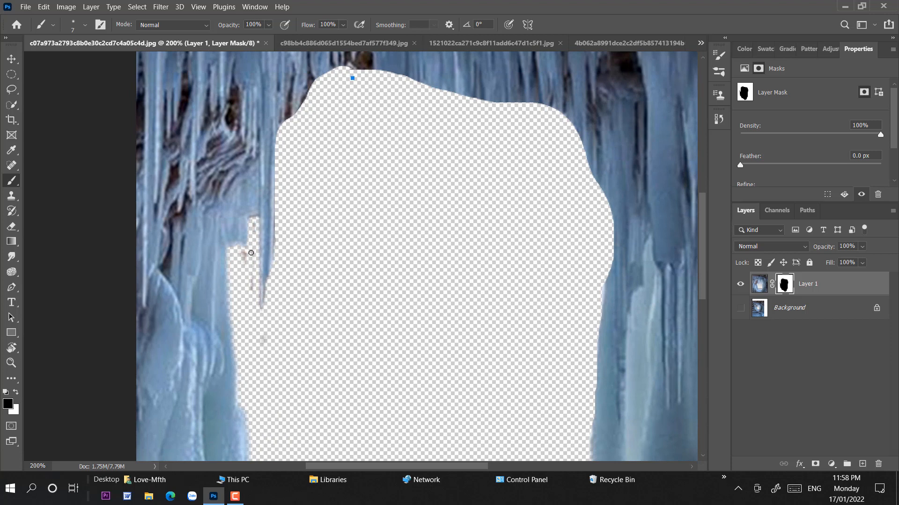
{"action": "left_click_drag", "start_coordinate": [248, 220], "coordinate": [256, 220]}
- Paint small icicle-shaped notches into Layer 1's mask along the upper left edge of the opening
{"action": "left_click_drag", "start_coordinate": [379, 203], "coordinate": [365, 219]}
{"action": "left_click_drag", "start_coordinate": [359, 87], "coordinate": [360, 71]}
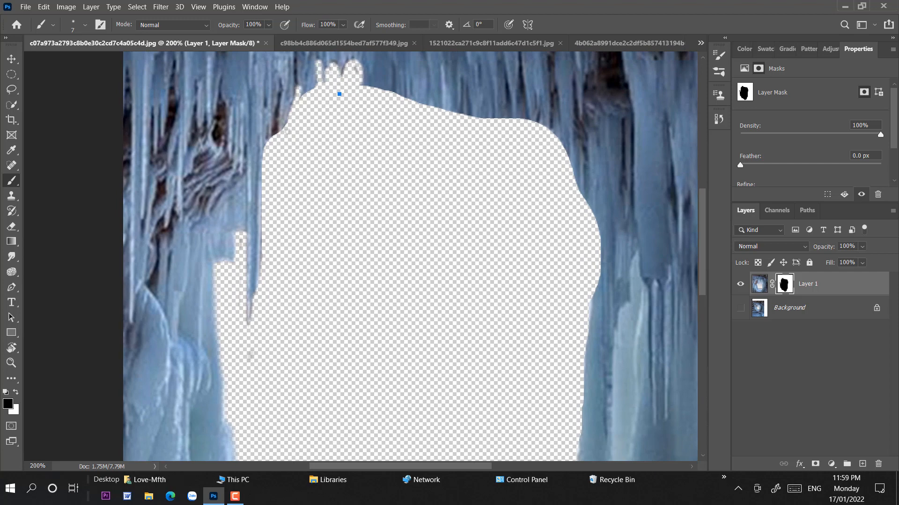
{"action": "scroll", "coordinate": [302, 164], "scroll_direction": "up", "scroll_amount": 3}
{"action": "scroll", "coordinate": [428, 142], "scroll_direction": "down", "scroll_amount": 3}
{"action": "scroll", "coordinate": [428, 142], "scroll_direction": "right", "scroll_amount": 3}
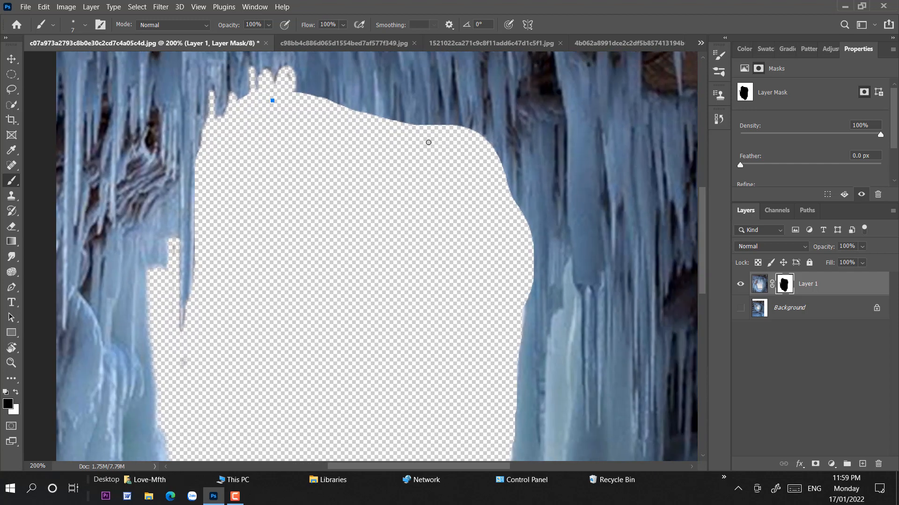
- Duplicate the Background layer and leave only the copy visible, hiding the original and Layer 1
{"action": "key", "text": "ctrl+minus"}
{"action": "key", "text": "v"}
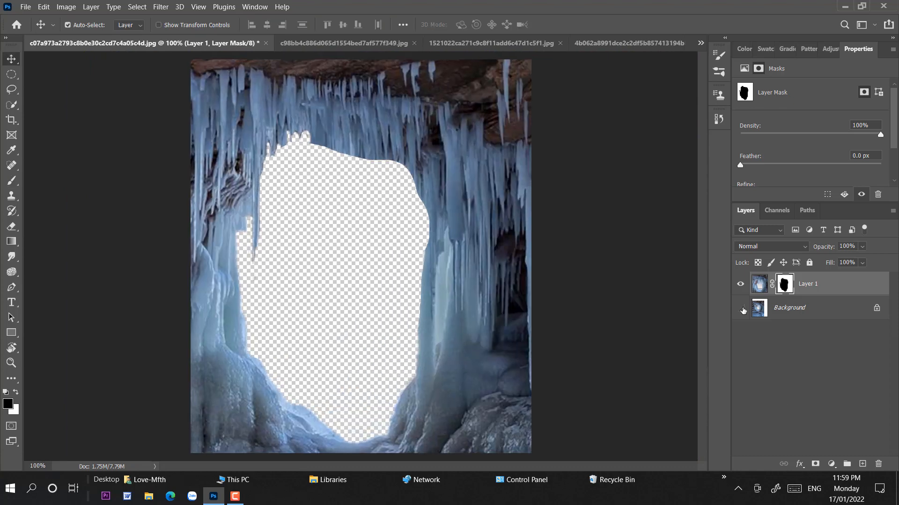
{"action": "left_click", "coordinate": [742, 310]}
{"action": "left_click", "coordinate": [763, 309]}
{"action": "key", "text": "ctrl+j"}
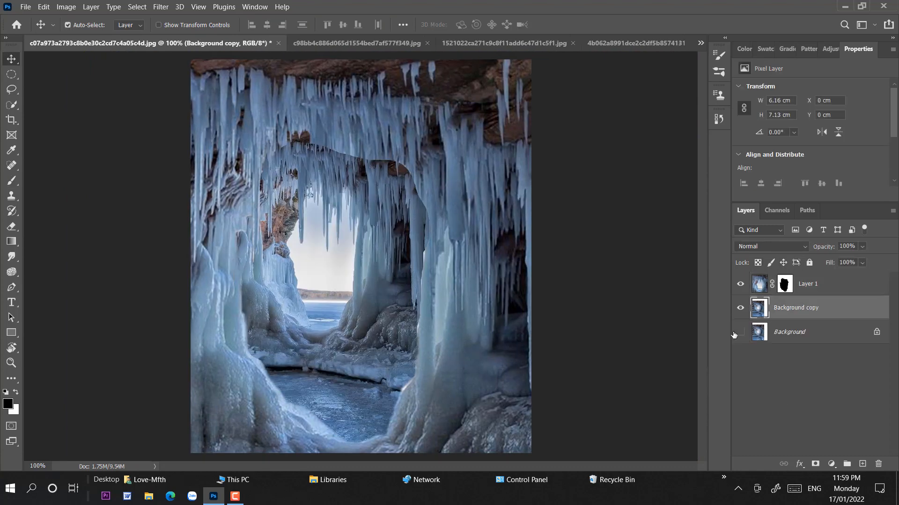
{"action": "left_click", "coordinate": [739, 284]}
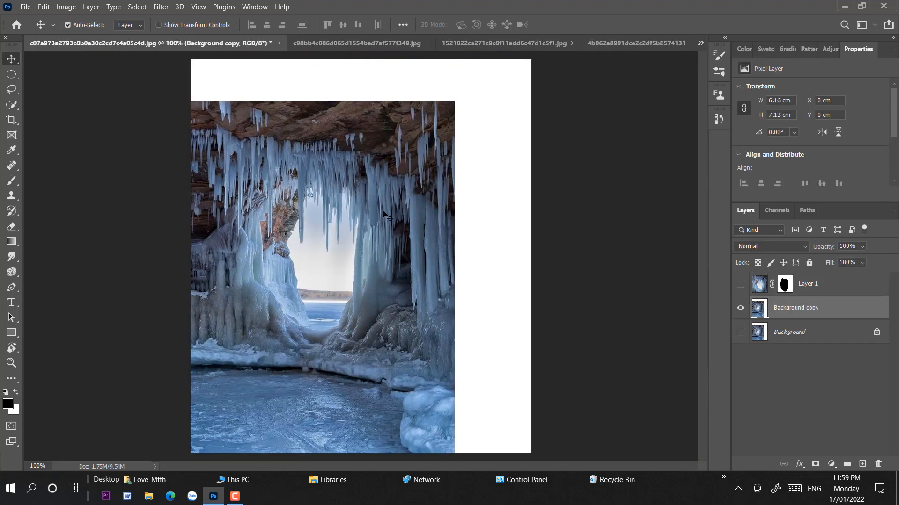
- Select the hanging icicles with the Magic Wand at tolerance 32, copy them to a new layer and hide the Background copy
{"action": "key", "text": "ctrl+plus"}
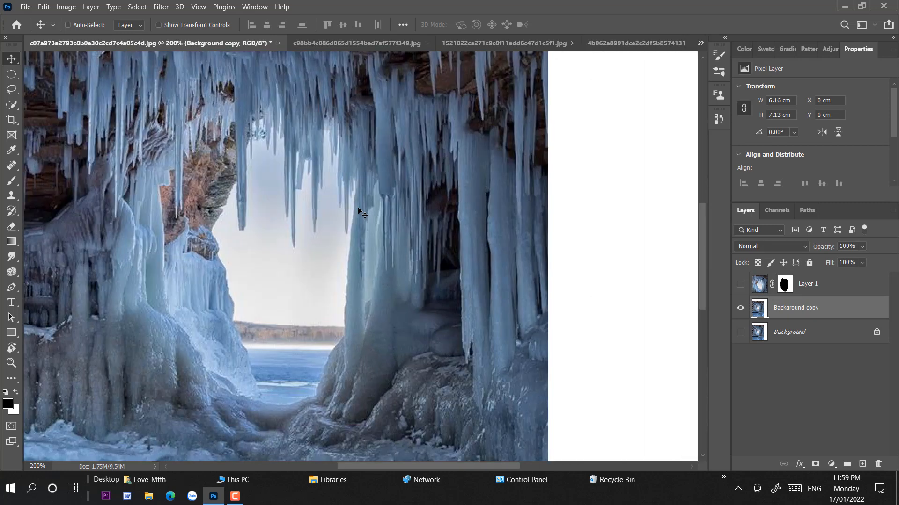
{"action": "left_click_drag", "start_coordinate": [354, 206], "coordinate": [359, 237]}
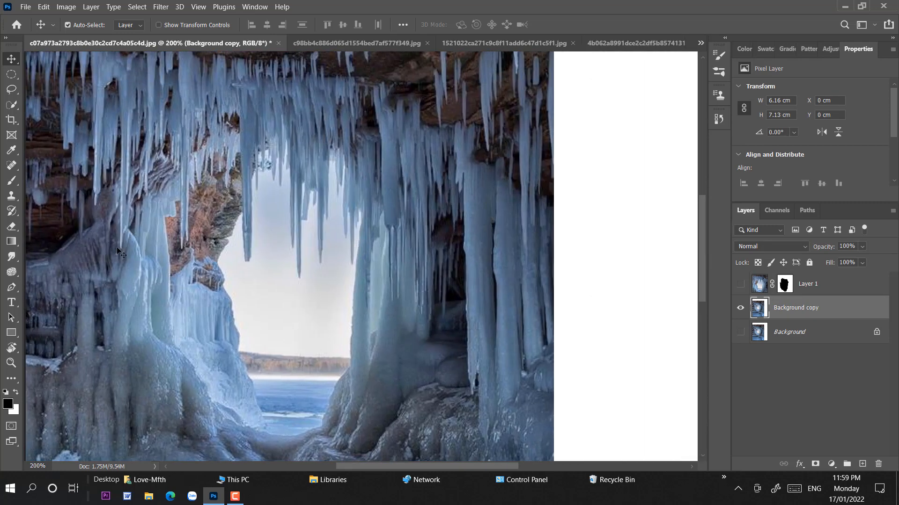
{"action": "left_click", "coordinate": [15, 105]}
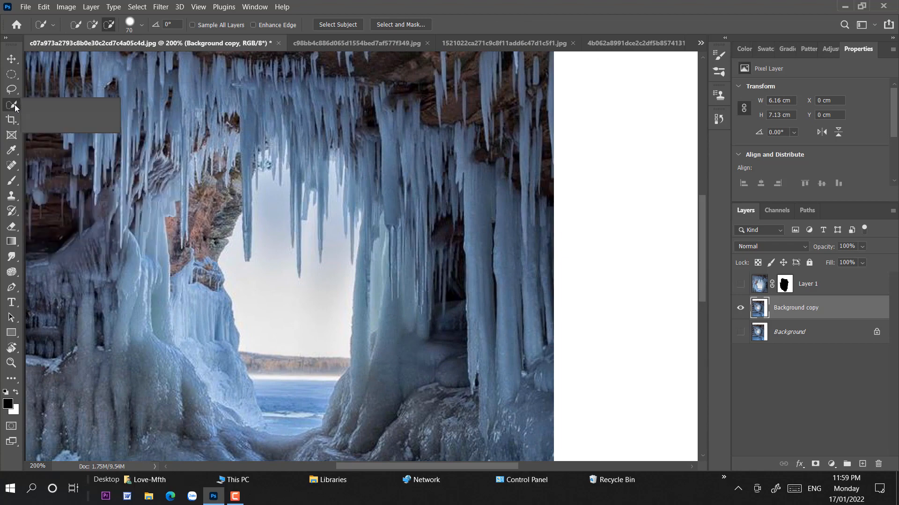
{"action": "right_click", "coordinate": [15, 105]}
{"action": "left_click", "coordinate": [51, 127]}
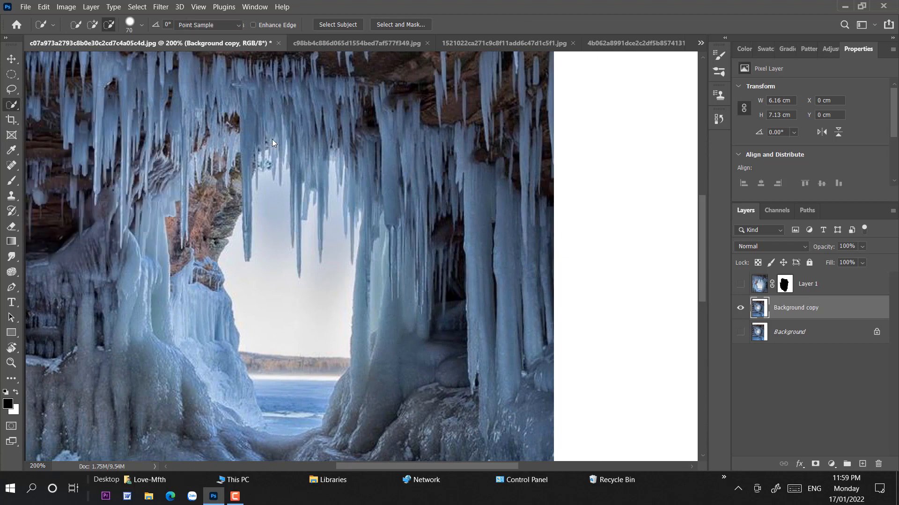
{"action": "left_click", "coordinate": [244, 160]}
{"action": "key", "text": "ctrl+j"}
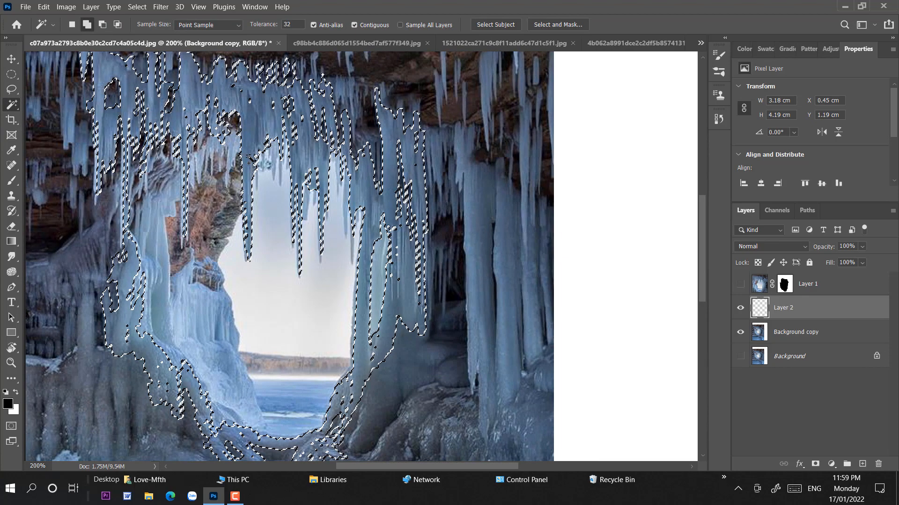
{"action": "left_click", "coordinate": [741, 333]}
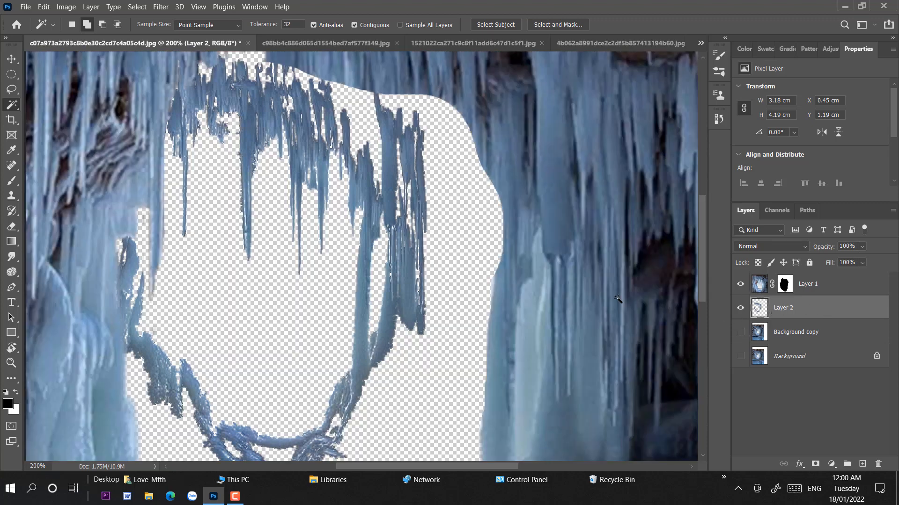
- Enlarge the copied icicle layer and position it within the cave opening
{"action": "key", "text": "ctrl+minus"}
{"action": "key", "text": "v"}
{"action": "left_click_drag", "start_coordinate": [380, 192], "coordinate": [396, 191]}
{"action": "key", "text": "ctrl+t"}
{"action": "left_click_drag", "start_coordinate": [408, 124], "coordinate": [443, 78]}
{"action": "key", "text": "Return"}
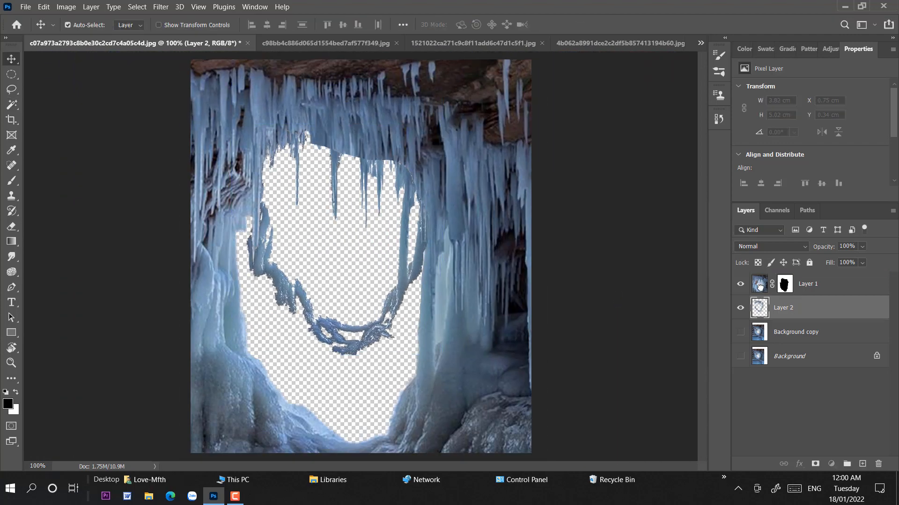
- Move Layer 2 above Layer 1 and scale it to about 6.3 × 6.44 cm so its icicles hang across the opening
{"action": "left_click_drag", "start_coordinate": [760, 287], "coordinate": [760, 276]}
{"action": "left_click_drag", "start_coordinate": [366, 158], "coordinate": [353, 160]}
{"action": "key", "text": "ctrl+t"}
{"action": "left_click_drag", "start_coordinate": [430, 220], "coordinate": [522, 256]}
{"action": "left_click_drag", "start_coordinate": [465, 225], "coordinate": [444, 271]}
{"action": "left_click_drag", "start_coordinate": [496, 267], "coordinate": [423, 260]}
{"action": "key", "text": "ctrl+minus"}
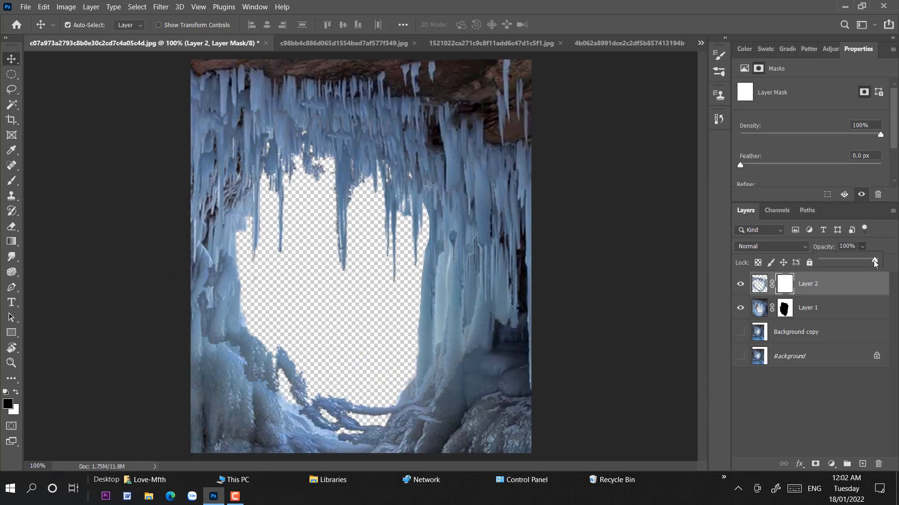
- Brush out Layer 2's unwanted lower ice strands on its mask at reduced layer opacity, finishing with the opacity at 100%
{"action": "left_click_drag", "start_coordinate": [856, 257], "coordinate": [865, 260]}
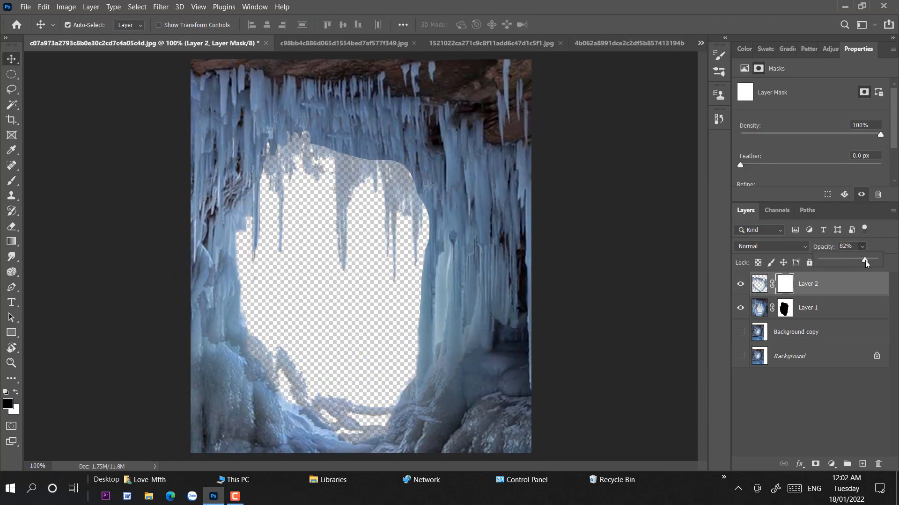
{"action": "left_click", "coordinate": [11, 181]}
{"action": "right_click", "coordinate": [393, 117]}
{"action": "left_click", "coordinate": [487, 147]}
{"action": "left_click", "coordinate": [336, 94]}
{"action": "mouse_move", "coordinate": [485, 159]}
{"action": "left_mouse_down"}
{"action": "mouse_move", "coordinate": [458, 173]}
{"action": "mouse_move", "coordinate": [510, 258]}
{"action": "mouse_move", "coordinate": [532, 364]}
{"action": "mouse_move", "coordinate": [451, 367]}
{"action": "mouse_move", "coordinate": [430, 418]}
{"action": "mouse_move", "coordinate": [288, 413]}
{"action": "mouse_move", "coordinate": [414, 426]}
{"action": "mouse_move", "coordinate": [247, 385]}
{"action": "mouse_move", "coordinate": [230, 336]}
{"action": "mouse_move", "coordinate": [222, 164]}
{"action": "mouse_move", "coordinate": [244, 54]}
{"action": "mouse_move", "coordinate": [366, 98]}
{"action": "mouse_move", "coordinate": [182, 154]}
{"action": "left_mouse_up"}
{"action": "left_click_drag", "start_coordinate": [861, 247], "coordinate": [875, 278]}
{"action": "key", "text": "v"}
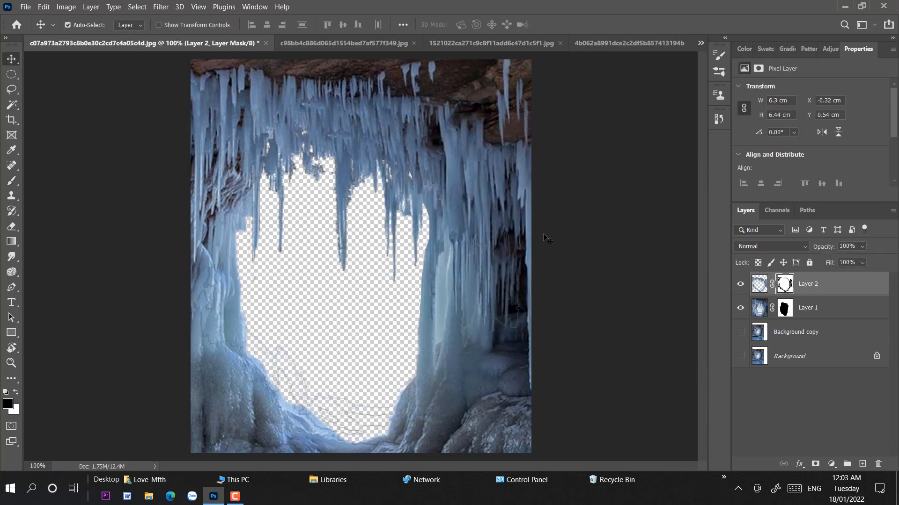
- Mask away the rough outer edge of Layer 2's large central icicle, on its opening-facing left side, with a 10 px soft brush
{"action": "key", "text": "ctrl+plus"}
{"action": "key", "text": "ctrl+plus"}
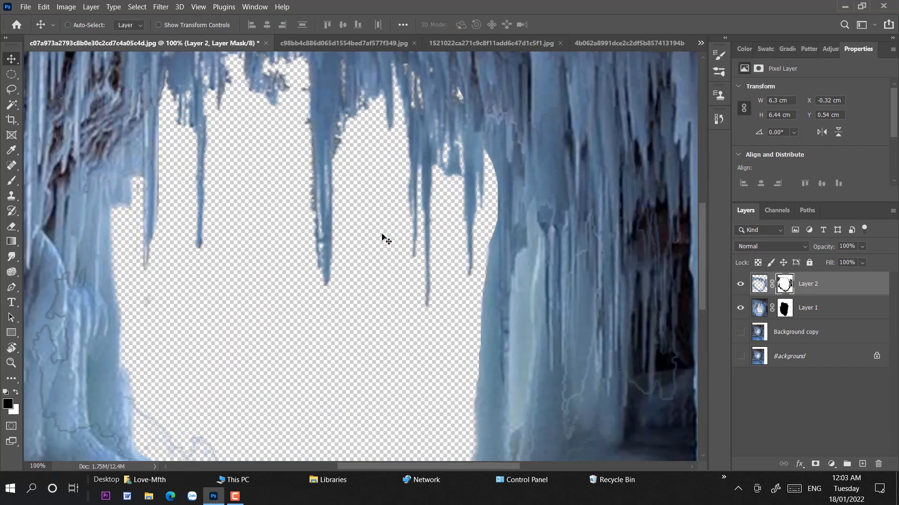
{"action": "left_click_drag", "start_coordinate": [385, 232], "coordinate": [464, 404]}
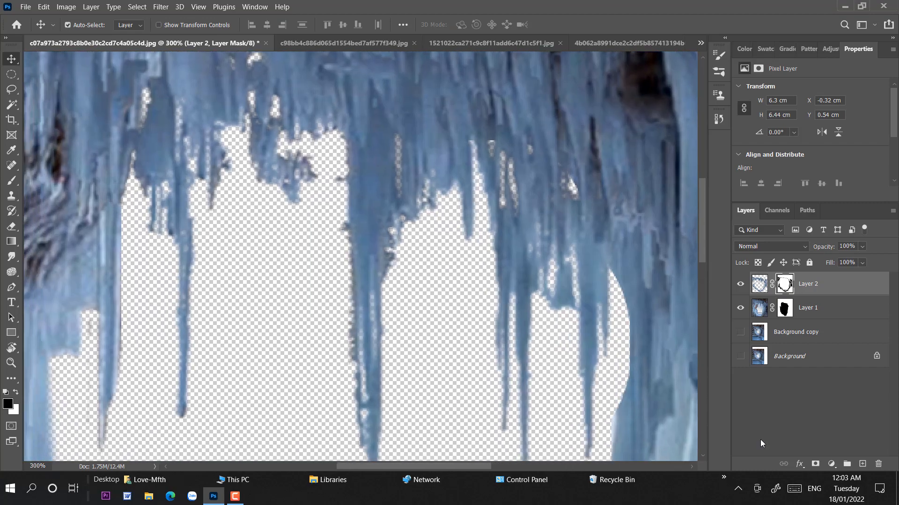
{"action": "left_click", "coordinate": [12, 180]}
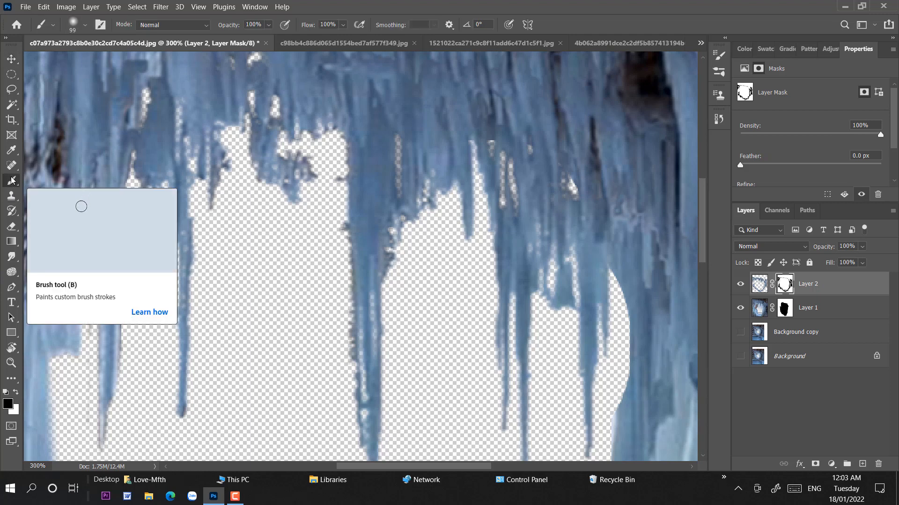
{"action": "right_click", "coordinate": [322, 242]}
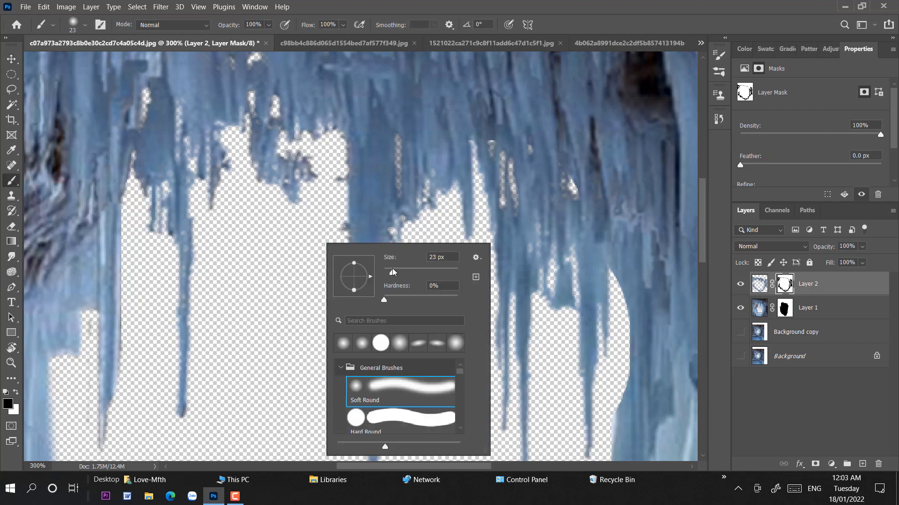
{"action": "left_click", "coordinate": [197, 213]}
{"action": "right_click", "coordinate": [306, 250]}
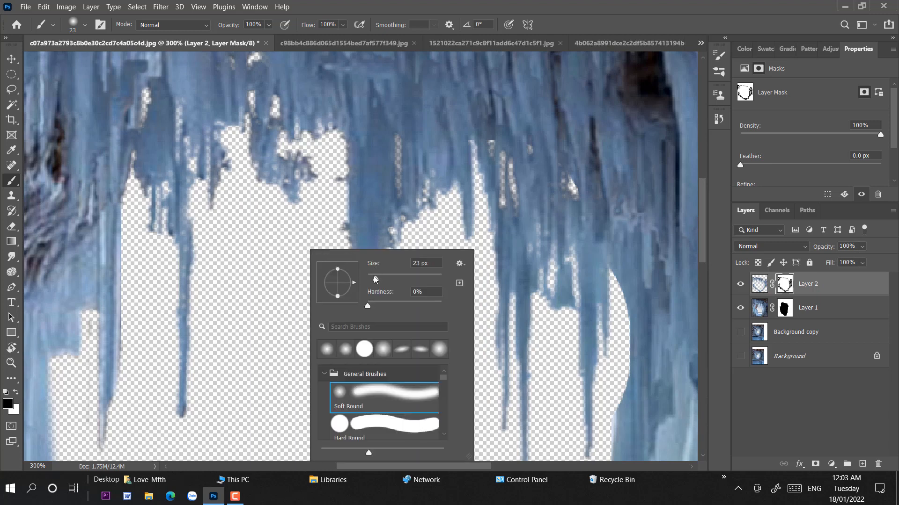
{"action": "left_click_drag", "start_coordinate": [374, 280], "coordinate": [371, 280]}
{"action": "left_click", "coordinate": [258, 247]}
{"action": "left_click_drag", "start_coordinate": [339, 214], "coordinate": [351, 358]}
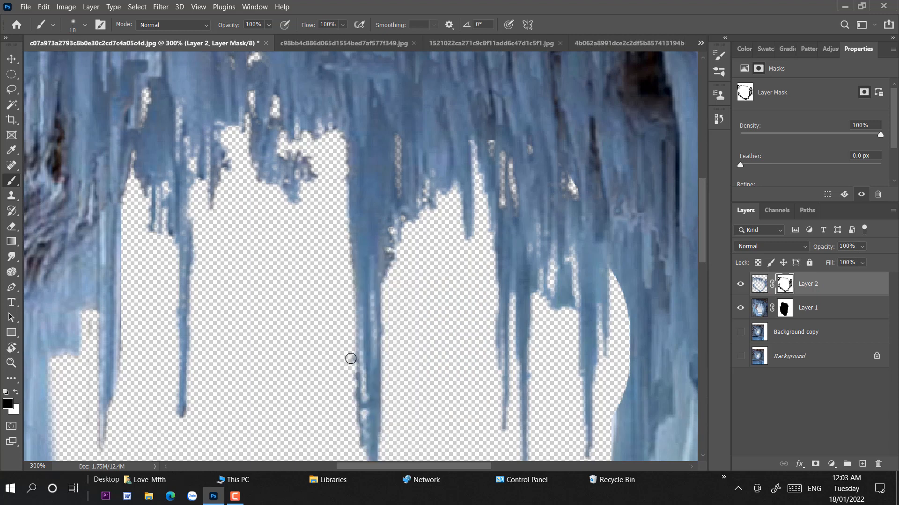
- Brush out stray ice fragments beside the central icicle and along the upper rim of the opening on Layer 2's mask
{"action": "left_click_drag", "start_coordinate": [392, 256], "coordinate": [384, 279]}
{"action": "left_click_drag", "start_coordinate": [299, 155], "coordinate": [340, 164]}
{"action": "left_click_drag", "start_coordinate": [270, 181], "coordinate": [360, 156]}
{"action": "left_click_drag", "start_coordinate": [361, 157], "coordinate": [359, 140]}
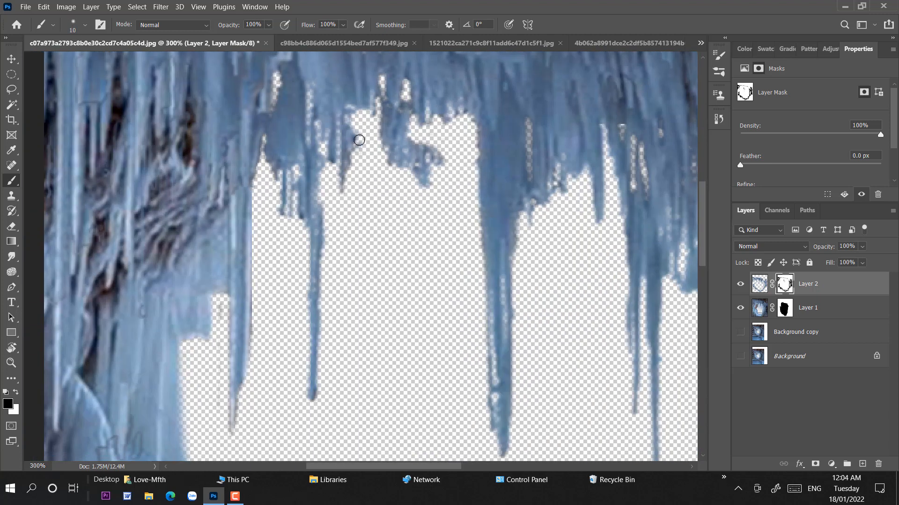
{"action": "left_click_drag", "start_coordinate": [350, 173], "coordinate": [395, 91]}
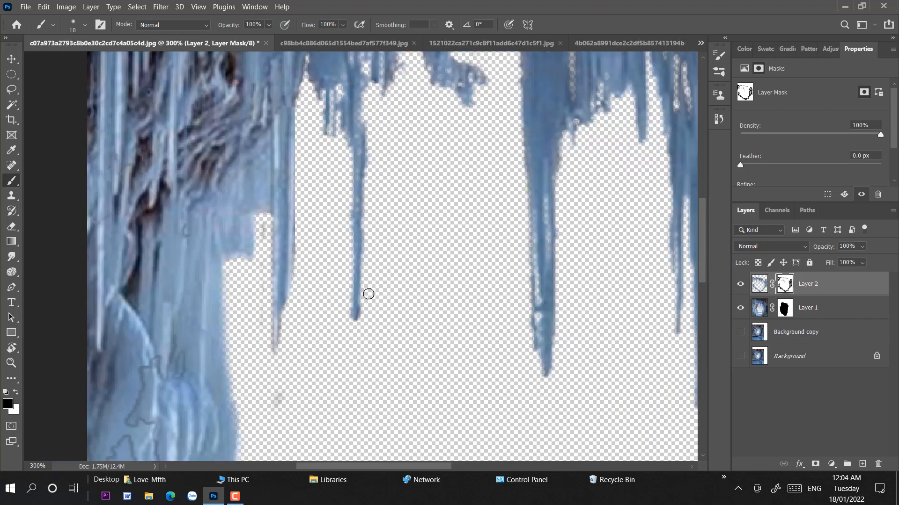
- Trim the leftmost icicle's inner edge on Layer 1's mask and smooth the central icicle's lower edge on Layer 2's mask
{"action": "left_click", "coordinate": [784, 308]}
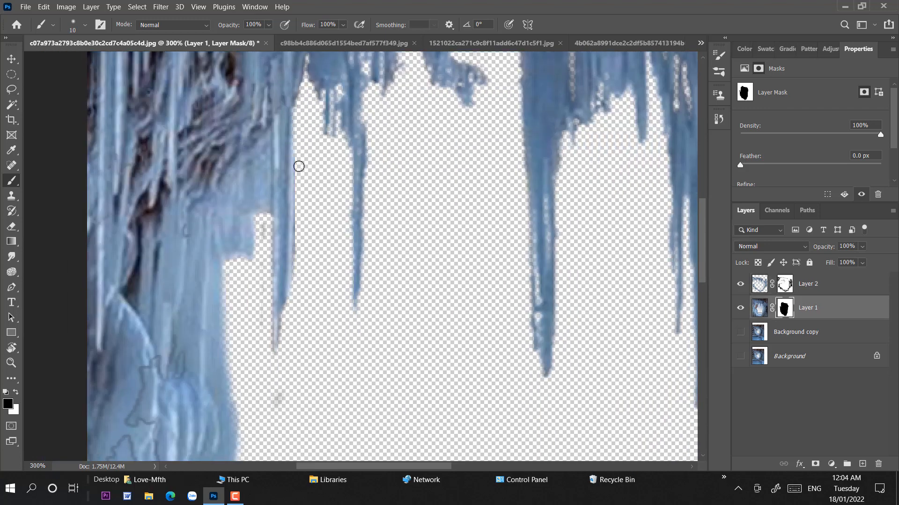
{"action": "left_click", "coordinate": [784, 284]}
{"action": "left_click_drag", "start_coordinate": [533, 253], "coordinate": [538, 351]}
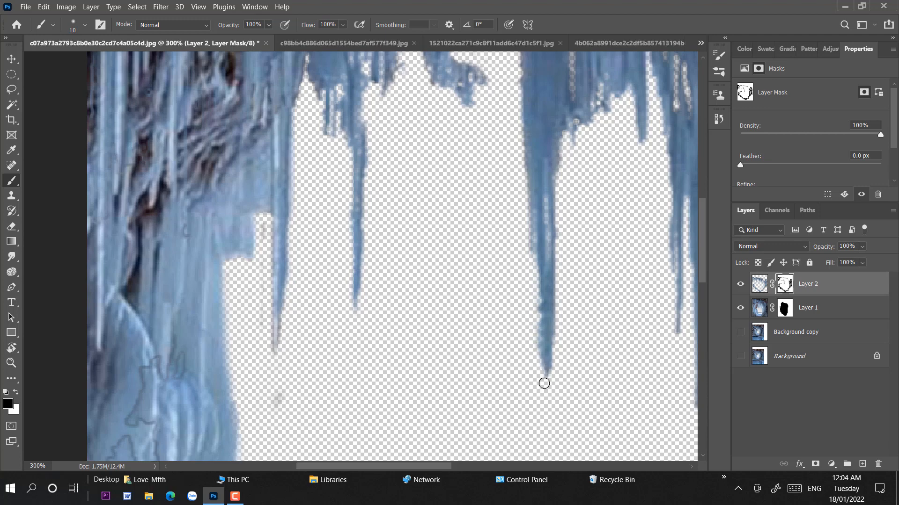
- Clean up the central icicle's right side and the remaining ragged icicle edges on Layer 2's mask
{"action": "left_click_drag", "start_coordinate": [606, 275], "coordinate": [345, 130]}
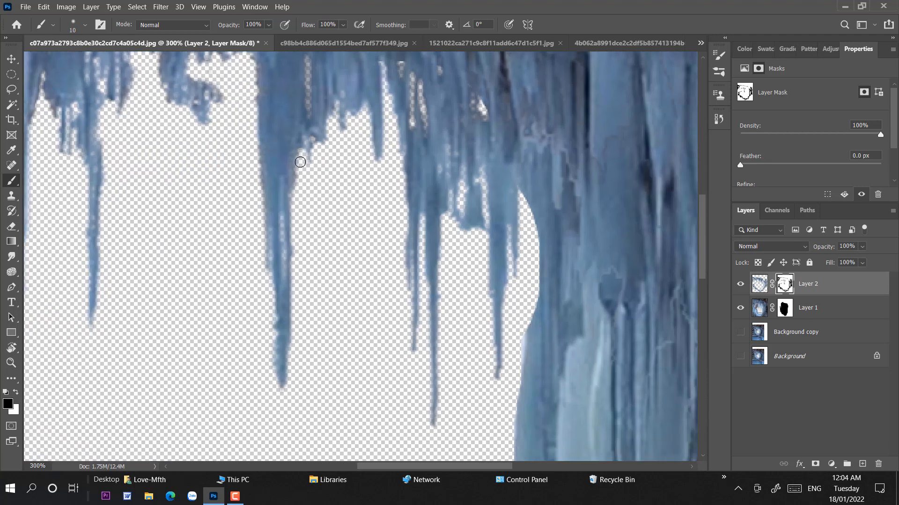
{"action": "left_click_drag", "start_coordinate": [300, 162], "coordinate": [294, 240]}
{"action": "left_click_drag", "start_coordinate": [261, 139], "coordinate": [256, 179]}
{"action": "scroll", "coordinate": [243, 178], "scroll_direction": "up", "scroll_amount": 2}
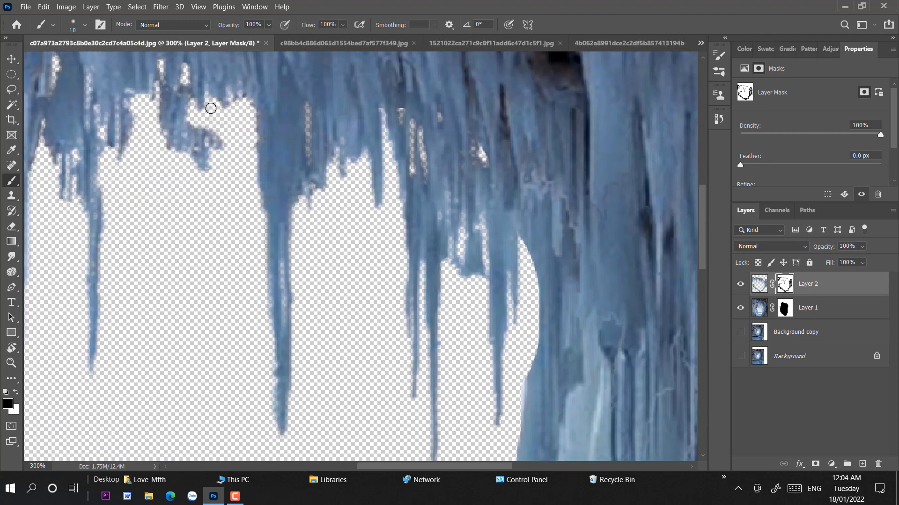
{"action": "left_click_drag", "start_coordinate": [506, 295], "coordinate": [489, 127]}
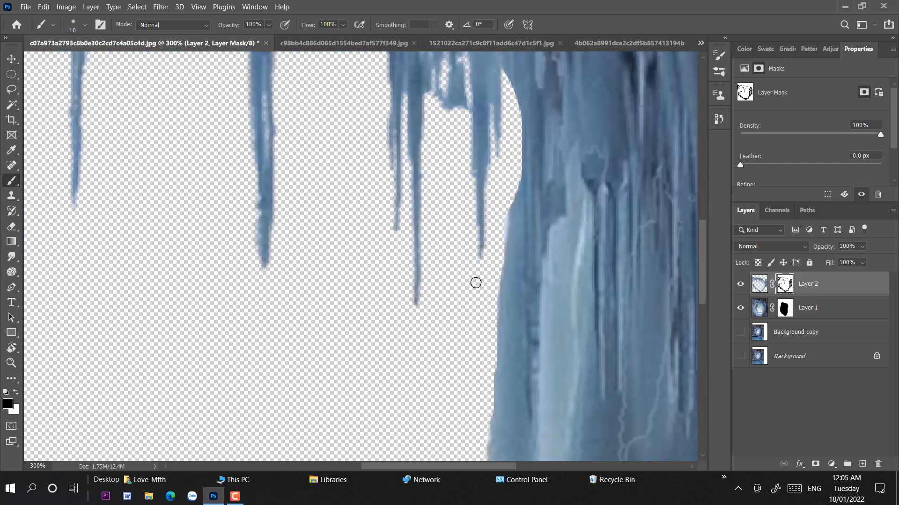
{"action": "key", "text": "ctrl+0"}
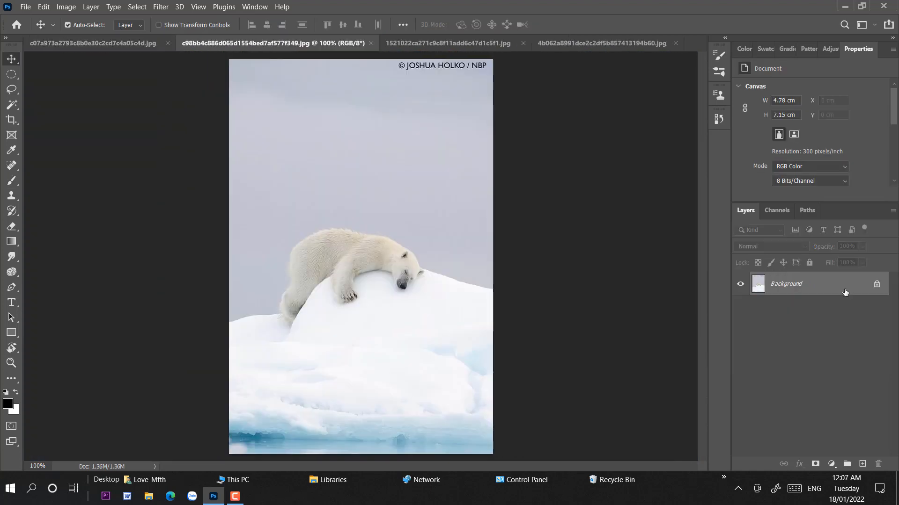
- Duplicate the polar bear photo's layer, convert it to a smart object and place it beneath Layer 1 in the cave document
{"action": "key", "text": "ctrl+j"}
{"action": "right_click", "coordinate": [819, 284]}
{"action": "left_click", "coordinate": [707, 152]}
{"action": "left_click_drag", "start_coordinate": [806, 288], "coordinate": [808, 344]}
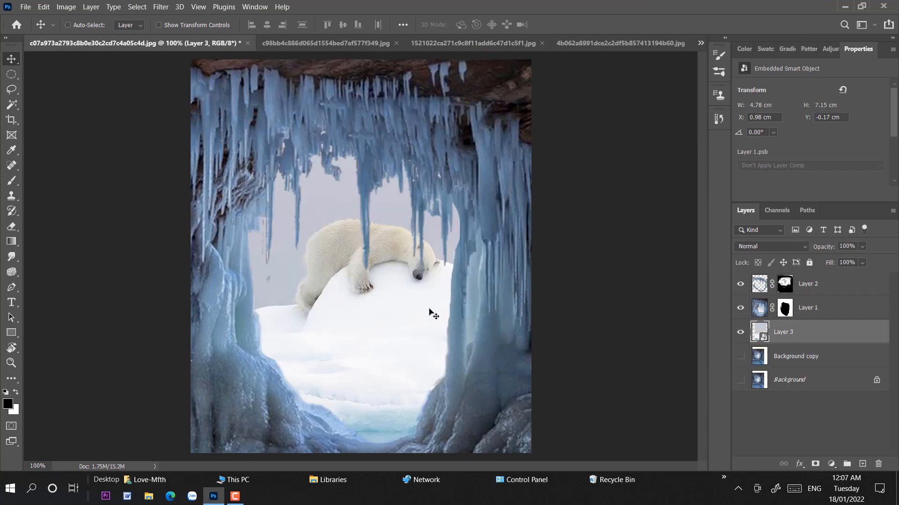
- Scale the polar bear layer to 75.85% and position it lower within the cave opening
{"action": "key", "text": "ctrl+t"}
{"action": "left_click_drag", "start_coordinate": [510, 51], "coordinate": [448, 145]}
{"action": "left_click_drag", "start_coordinate": [393, 261], "coordinate": [416, 295]}
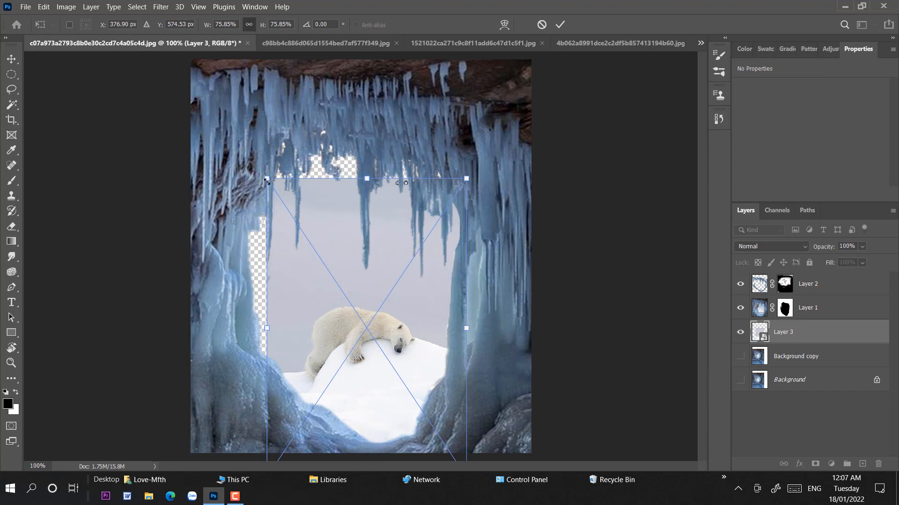
{"action": "key", "text": "Return"}
- Convert the snowy castle photo to a smart object and bring it into the cave document above Layer 3
{"action": "left_click", "coordinate": [471, 43]}
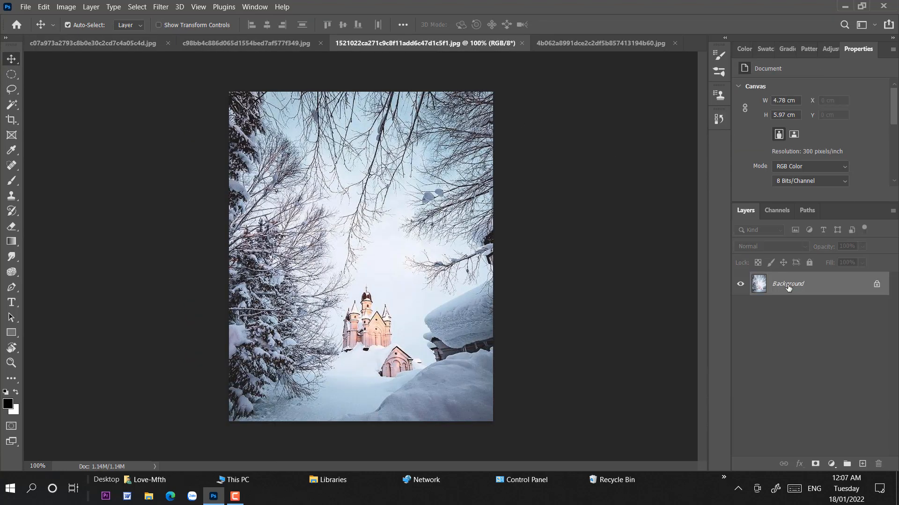
{"action": "right_click", "coordinate": [788, 287]}
{"action": "left_click", "coordinate": [641, 151]}
{"action": "left_click_drag", "start_coordinate": [788, 286], "coordinate": [363, 237]}
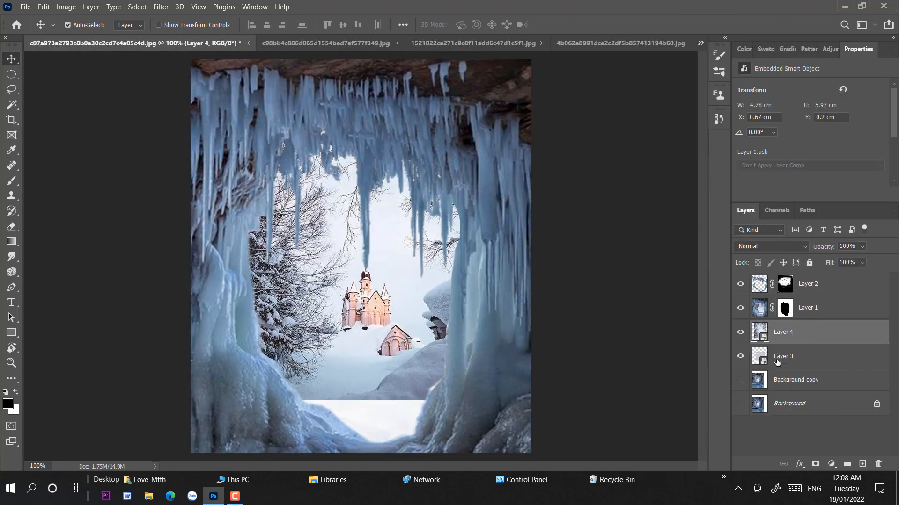
- Hide the polar bear layer and scale the castle layer to about 3.97 × 4.95 cm to fit within the cave opening
{"action": "left_click", "coordinate": [740, 356]}
{"action": "key", "text": "ctrl+t"}
{"action": "left_click_drag", "start_coordinate": [493, 69], "coordinate": [434, 154]}
{"action": "left_click_drag", "start_coordinate": [408, 276], "coordinate": [461, 291]}
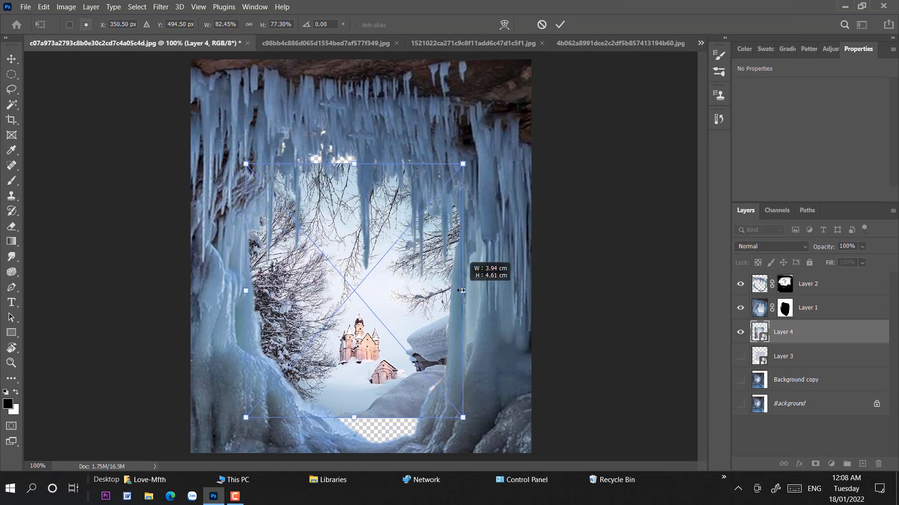
{"action": "left_click_drag", "start_coordinate": [354, 164], "coordinate": [355, 144]}
{"action": "key", "text": "Return"}
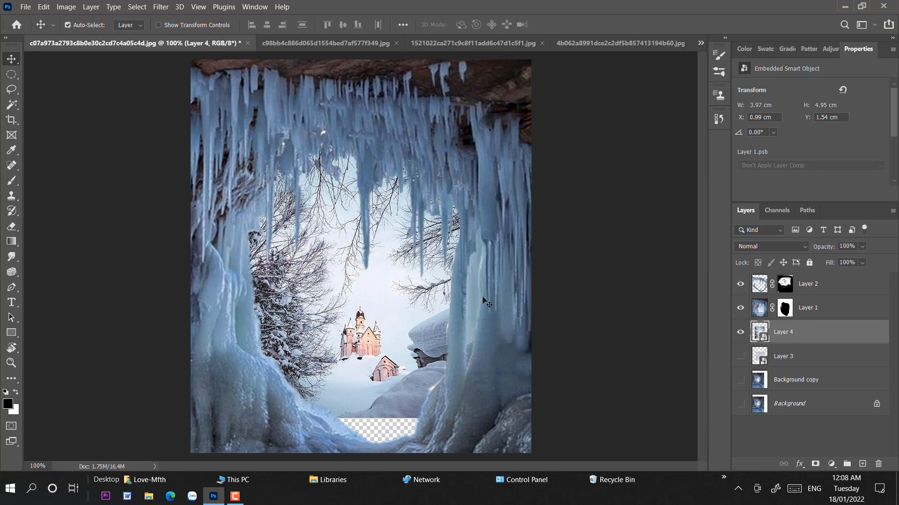
- Bring the blue ice and sky photo in above Layer 4, scale it to 85.5% and center it in the cave opening
{"action": "left_click", "coordinate": [646, 44]}
{"action": "left_click_drag", "start_coordinate": [819, 290], "coordinate": [434, 259]}
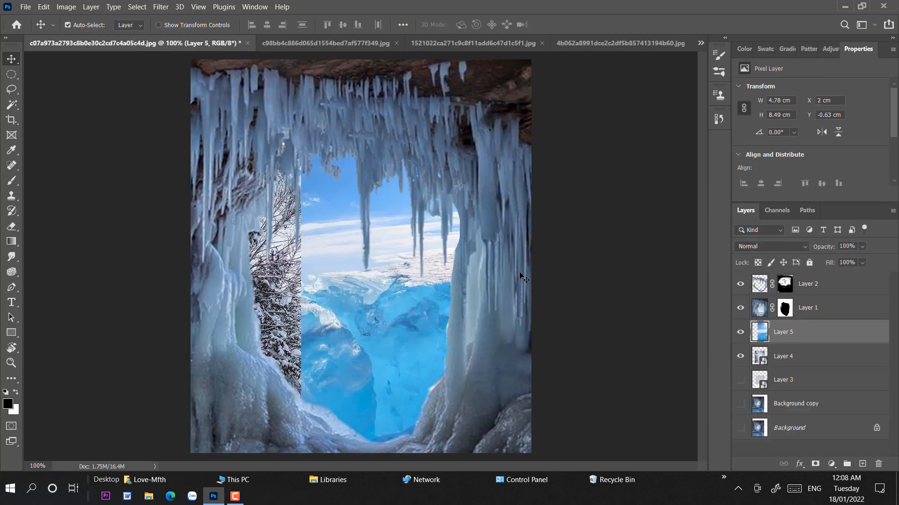
{"action": "left_click_drag", "start_coordinate": [412, 300], "coordinate": [355, 330]}
{"action": "key", "text": "ctrl+t"}
{"action": "left_click_drag", "start_coordinate": [490, 58], "coordinate": [465, 127]}
{"action": "left_click_drag", "start_coordinate": [393, 281], "coordinate": [399, 281]}
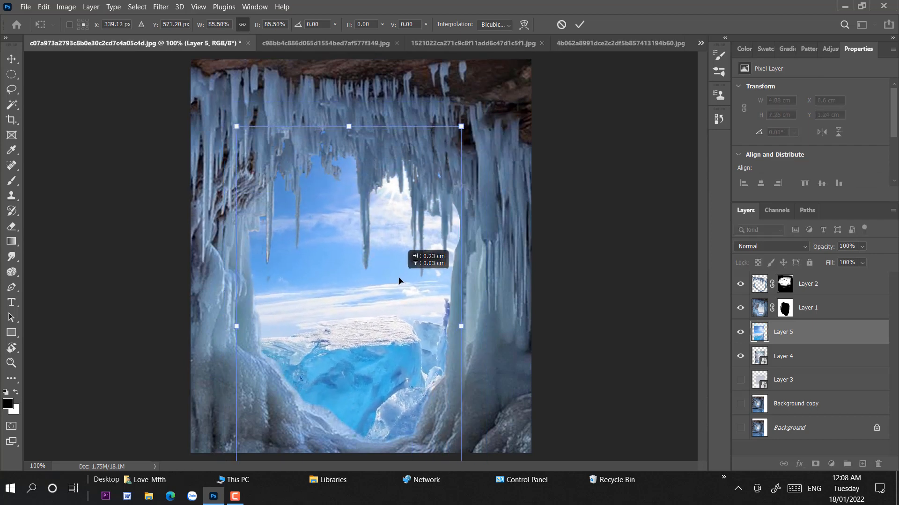
{"action": "key", "text": "Return"}
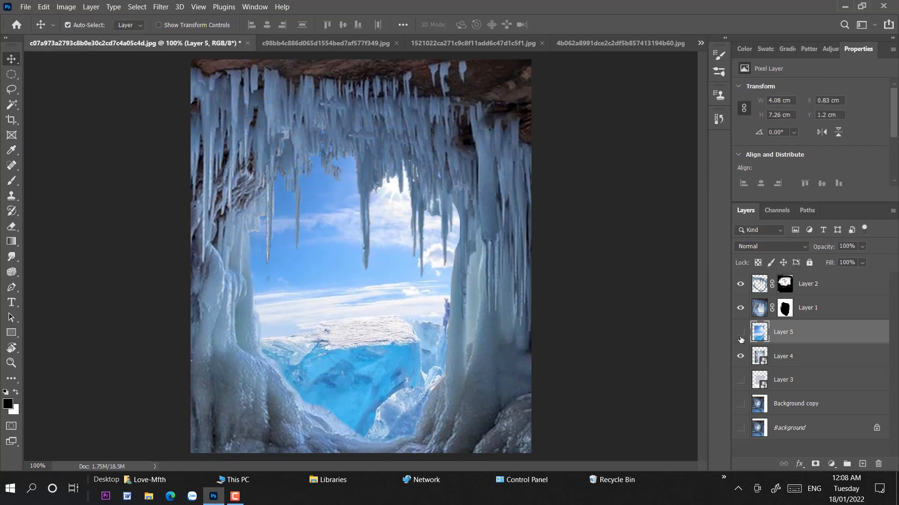
- Hide Layer 5, flip the castle layer vertically and move it down to cover the bottom of the opening
{"action": "left_click", "coordinate": [739, 332]}
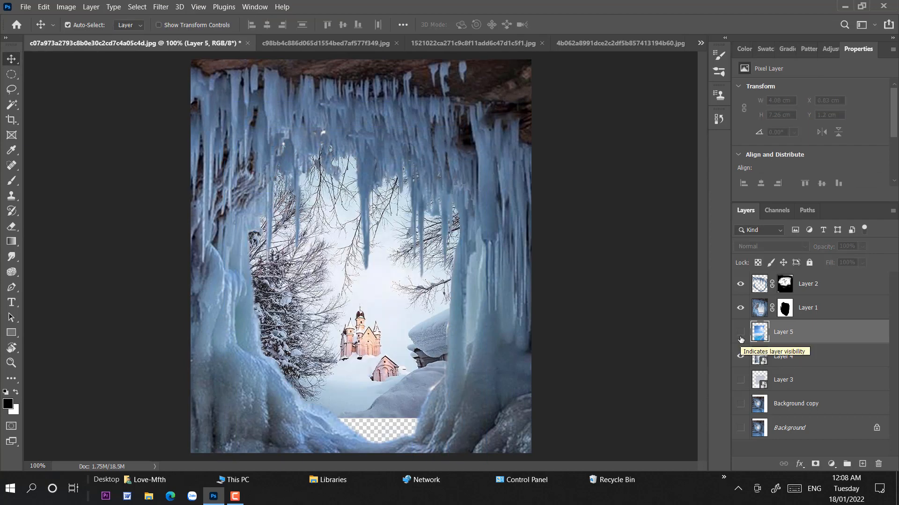
{"action": "left_click", "coordinate": [385, 300]}
{"action": "key", "text": "ctrl+t"}
{"action": "right_click", "coordinate": [351, 304]}
{"action": "left_click", "coordinate": [378, 301]}
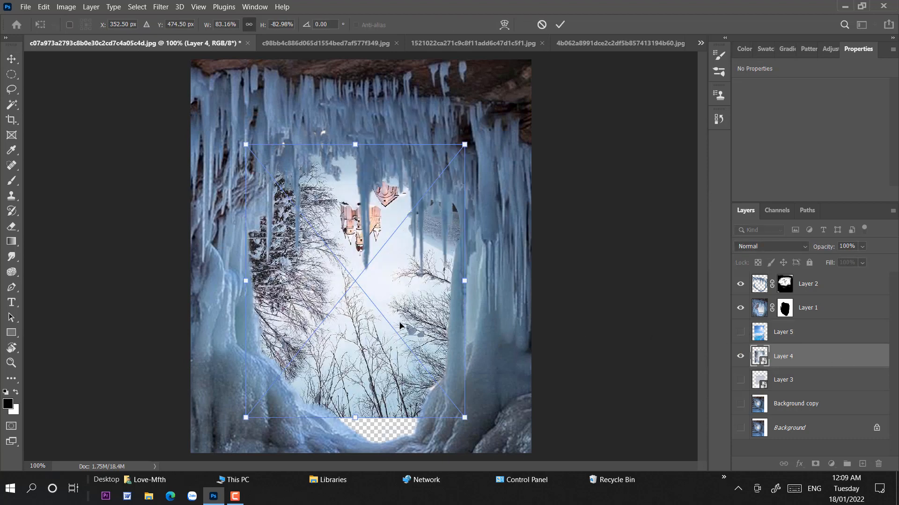
{"action": "left_click_drag", "start_coordinate": [426, 339], "coordinate": [431, 368]}
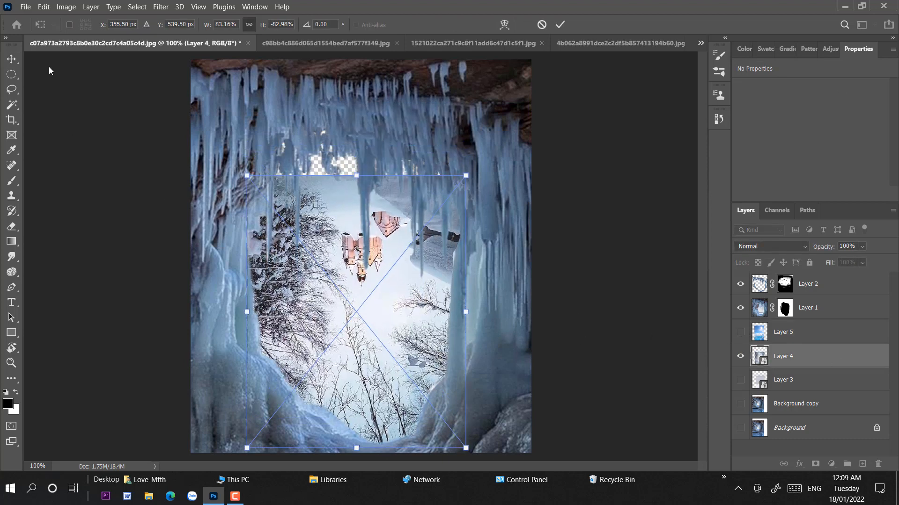
{"action": "key", "text": "Return"}
- Show Layer 5 again and widen it slightly to 4.09 cm
{"action": "left_click", "coordinate": [740, 333]}
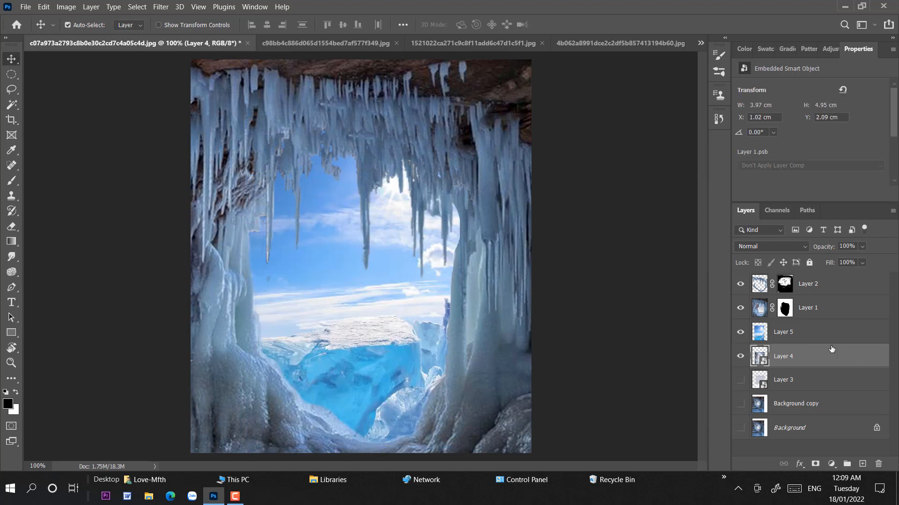
{"action": "left_click", "coordinate": [410, 307]}
{"action": "key", "text": "ctrl+t"}
{"action": "key", "text": "ctrl+minus"}
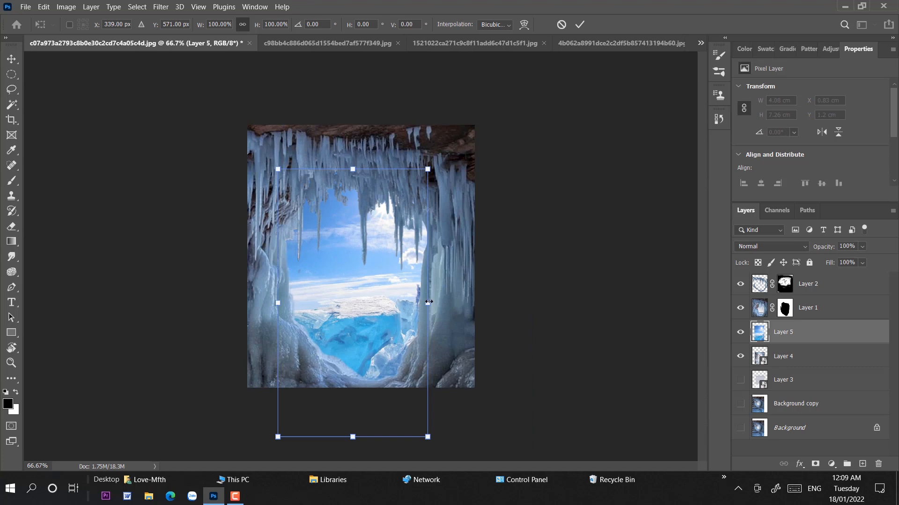
{"action": "left_click_drag", "start_coordinate": [429, 302], "coordinate": [429, 302]}
{"action": "key", "text": "Return"}
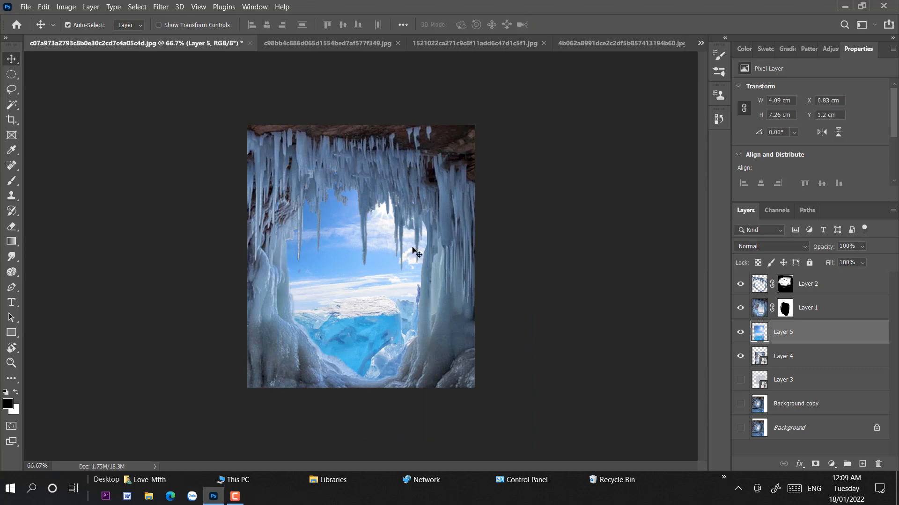
- Add a layer mask to Layer 5 and brush out its ice block and lower sky to reveal the flipped castle scene
{"action": "key", "text": "ctrl+plus"}
{"action": "key", "text": "ctrl+plus"}
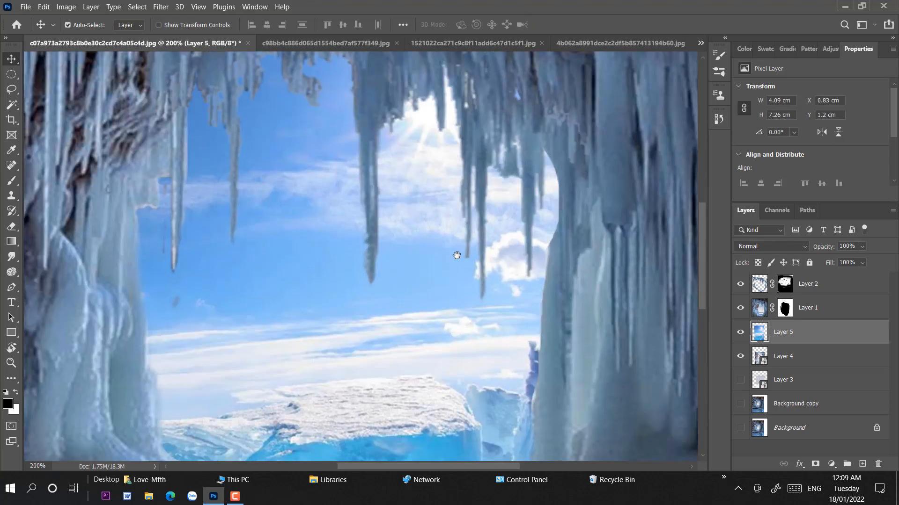
{"action": "scroll", "coordinate": [460, 243], "scroll_direction": "down", "scroll_amount": 5}
{"action": "left_click", "coordinate": [815, 464]}
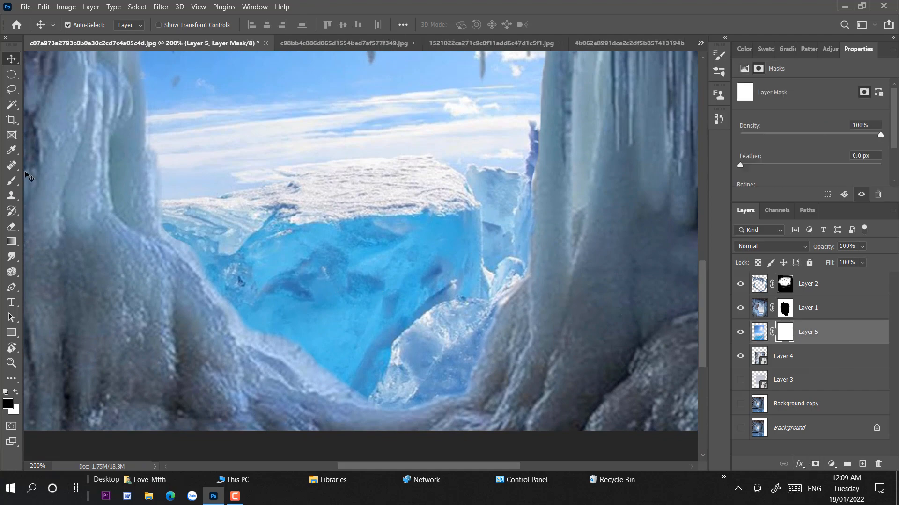
{"action": "left_click", "coordinate": [12, 180]}
{"action": "mouse_move", "coordinate": [275, 271]}
{"action": "left_mouse_down"}
{"action": "mouse_move", "coordinate": [453, 226]}
{"action": "mouse_move", "coordinate": [291, 200]}
{"action": "mouse_move", "coordinate": [459, 287]}
{"action": "mouse_move", "coordinate": [491, 150]}
{"action": "mouse_move", "coordinate": [277, 213]}
{"action": "mouse_move", "coordinate": [291, 274]}
{"action": "mouse_move", "coordinate": [265, 245]}
{"action": "mouse_move", "coordinate": [295, 251]}
{"action": "mouse_move", "coordinate": [285, 234]}
{"action": "mouse_move", "coordinate": [314, 243]}
{"action": "mouse_move", "coordinate": [361, 297]}
{"action": "mouse_move", "coordinate": [443, 306]}
{"action": "mouse_move", "coordinate": [417, 291]}
{"action": "mouse_move", "coordinate": [446, 271]}
{"action": "mouse_move", "coordinate": [457, 275]}
{"action": "mouse_move", "coordinate": [439, 288]}
{"action": "mouse_move", "coordinate": [321, 181]}
{"action": "mouse_move", "coordinate": [327, 175]}
{"action": "mouse_move", "coordinate": [267, 205]}
{"action": "left_mouse_up"}
{"action": "key", "text": "ctrl+minus"}
- Stretch the flipped castle layer upward to a height of 91.63% so it fills the top of the opening
{"action": "left_click", "coordinate": [10, 61]}
{"action": "left_click", "coordinate": [338, 208]}
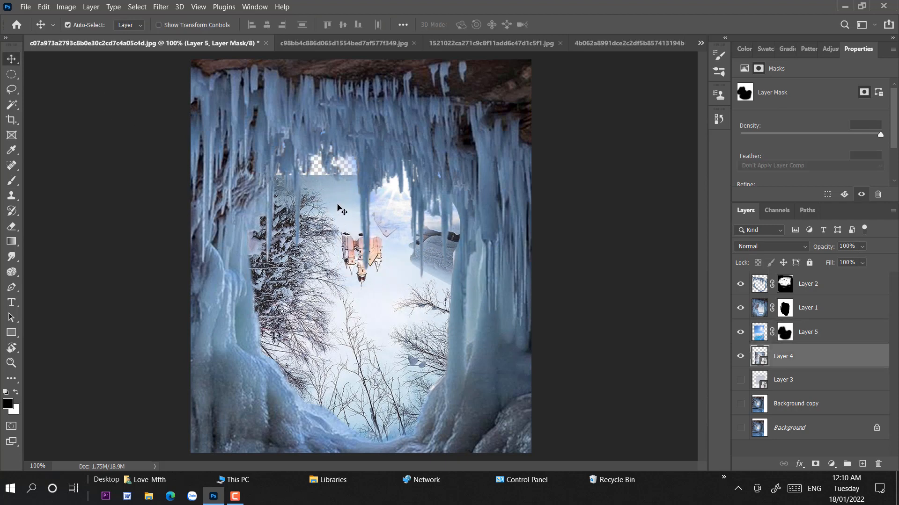
{"action": "key", "text": "ctrl+t"}
{"action": "mouse_move", "coordinate": [331, 218]}
{"action": "left_mouse_down"}
{"action": "mouse_move", "coordinate": [329, 204]}
{"action": "mouse_move", "coordinate": [331, 213]}
{"action": "left_mouse_up"}
{"action": "left_click_drag", "start_coordinate": [357, 171], "coordinate": [357, 143]}
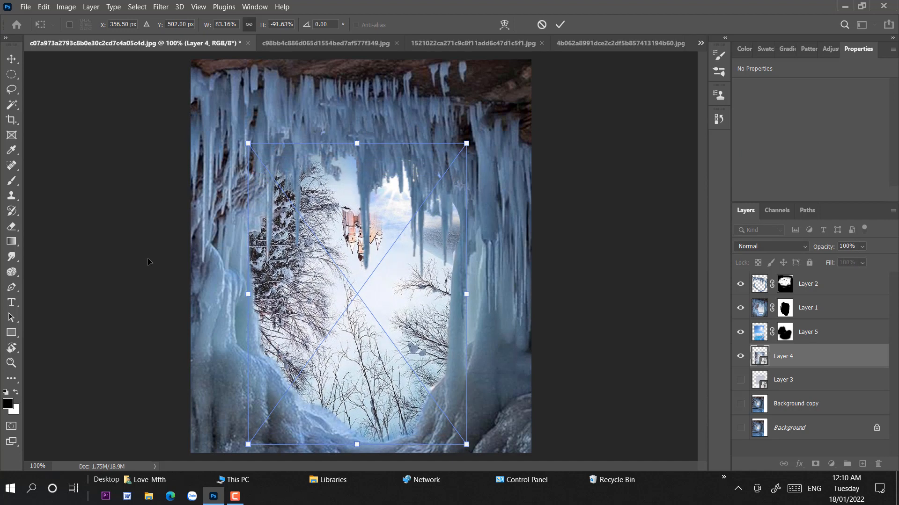
{"action": "left_click", "coordinate": [13, 61]}
- Paint white on Layer 5's mask to restore the blue sky over the castle, blending with reduced brush opacities of 35%, 19% and 46%
{"action": "left_click", "coordinate": [789, 331]}
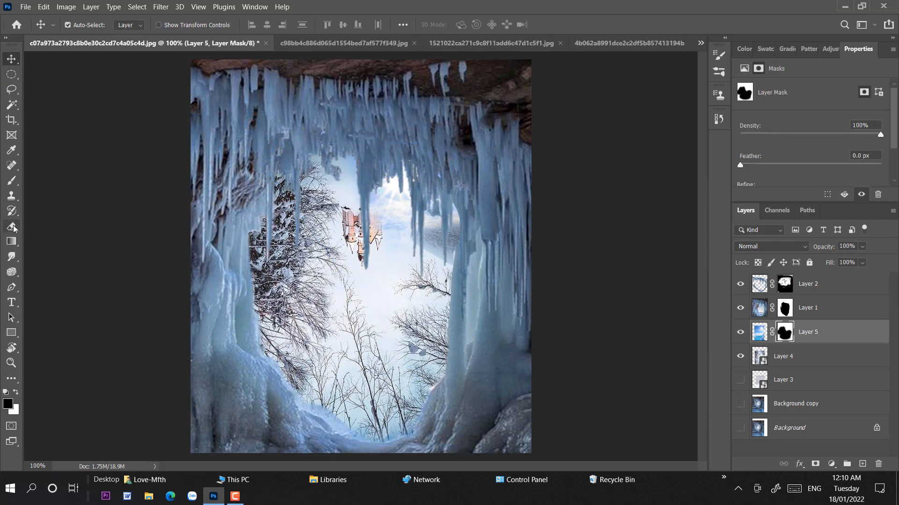
{"action": "key", "text": "b"}
{"action": "mouse_move", "coordinate": [401, 214]}
{"action": "left_mouse_down"}
{"action": "mouse_move", "coordinate": [431, 226]}
{"action": "mouse_move", "coordinate": [377, 207]}
{"action": "mouse_move", "coordinate": [358, 215]}
{"action": "left_mouse_up"}
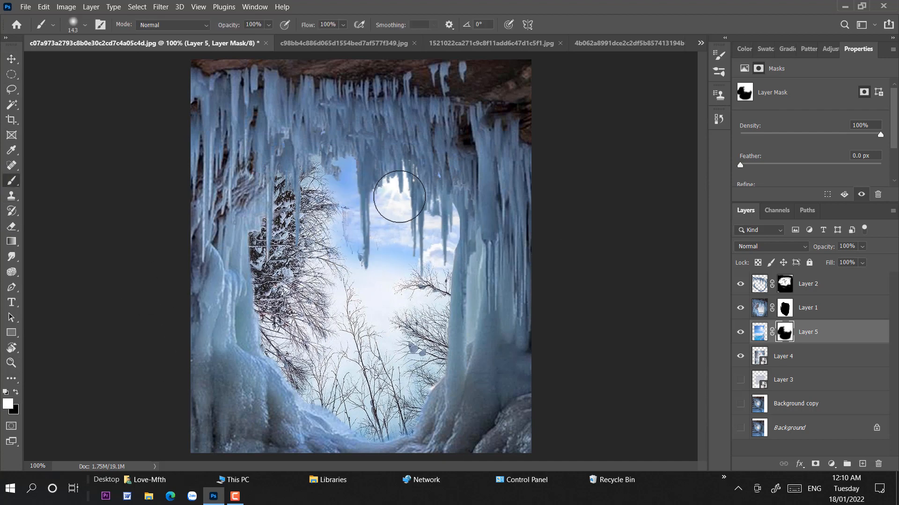
{"action": "left_click", "coordinate": [269, 26]}
{"action": "left_click", "coordinate": [250, 40]}
{"action": "left_click", "coordinate": [332, 185]}
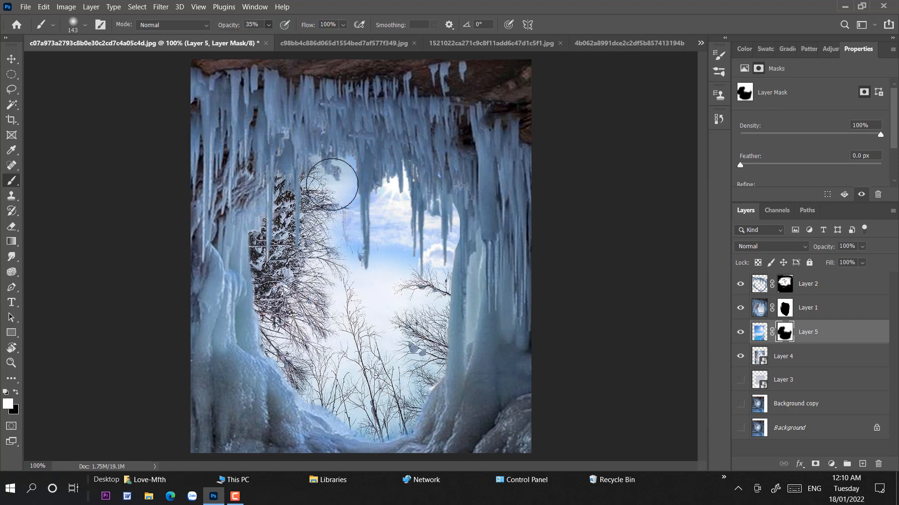
{"action": "left_click_drag", "start_coordinate": [270, 28], "coordinate": [261, 30]}
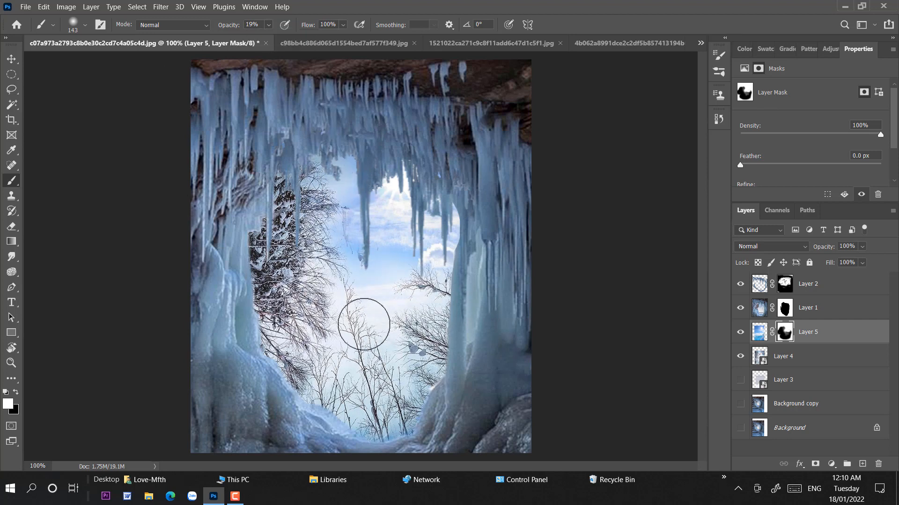
{"action": "left_click", "coordinate": [271, 26]}
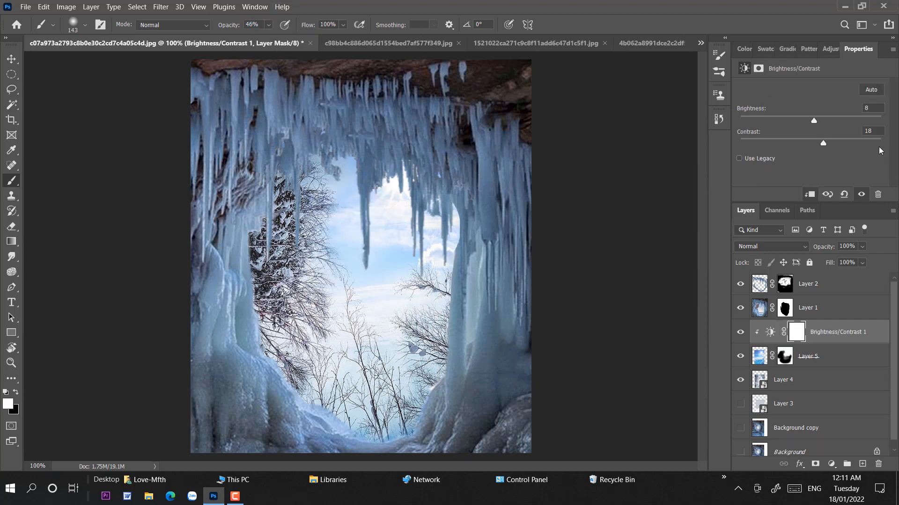
- Delete the Brightness/Contrast adjustment clipped to Layer 5 and hide Layer 5
{"action": "left_click", "coordinate": [832, 333]}
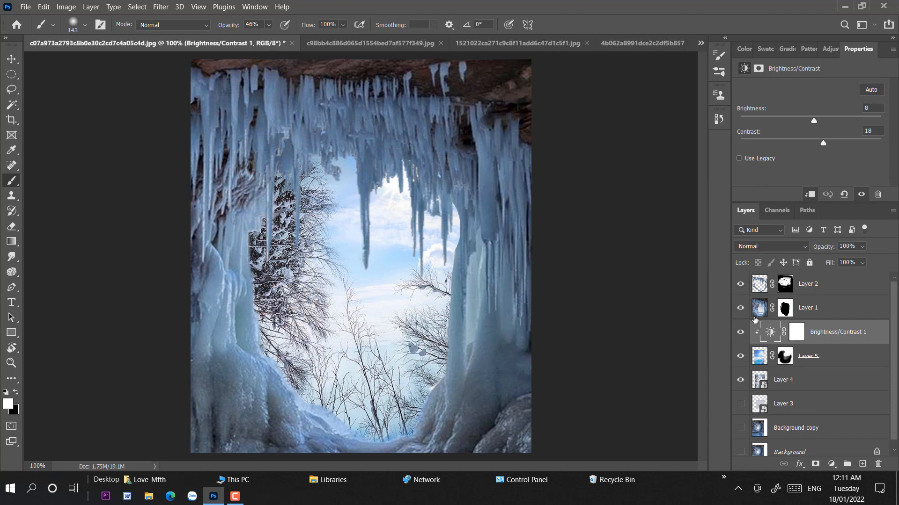
{"action": "key", "text": "Delete"}
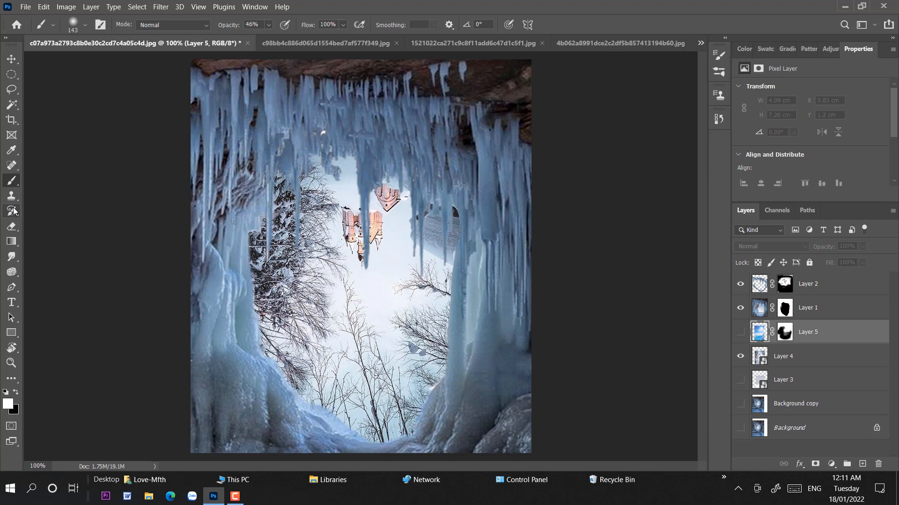
- Rasterize Layer 4 and remove its upside-down castle and dark shoreline patches with a 52 px content-aware Spot Healing Brush
{"action": "left_click", "coordinate": [12, 165]}
{"action": "key", "text": "alt+bracketleft"}
{"action": "right_click", "coordinate": [386, 229]}
{"action": "mouse_move", "coordinate": [358, 234]}
{"action": "left_mouse_down"}
{"action": "mouse_move", "coordinate": [379, 248]}
{"action": "mouse_move", "coordinate": [351, 203]}
{"action": "mouse_move", "coordinate": [398, 195]}
{"action": "mouse_move", "coordinate": [450, 254]}
{"action": "left_mouse_up"}
{"action": "left_click_drag", "start_coordinate": [435, 219], "coordinate": [482, 226]}
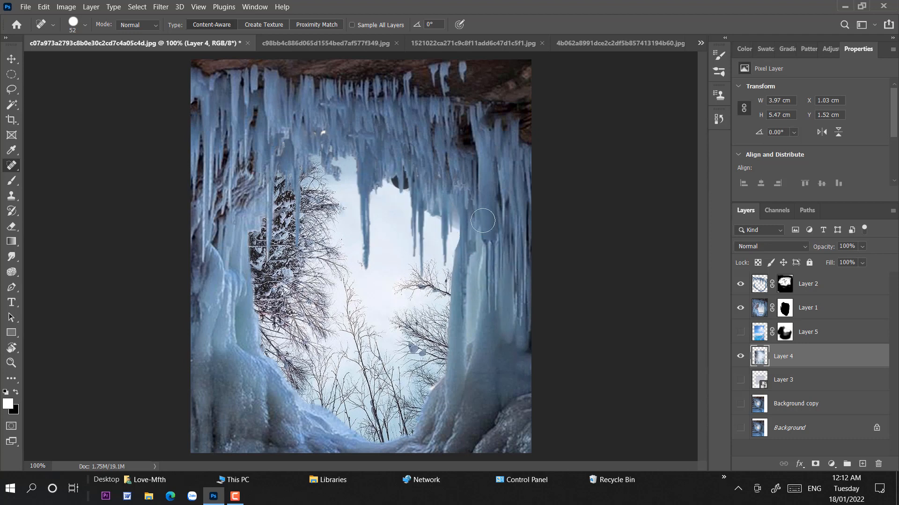
{"action": "key", "text": "v"}
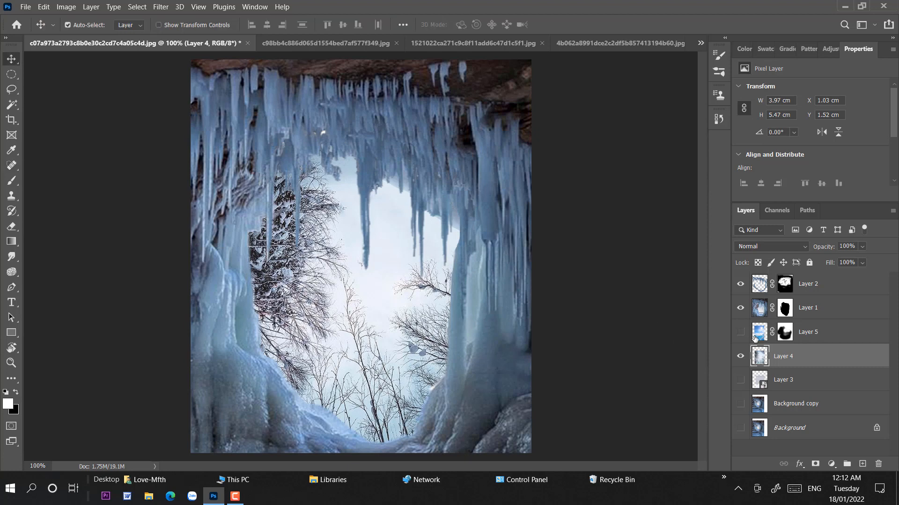
- Show Layer 5 and paint black on its mask at 15% and 34% brush opacity to soften the blue sky into the trees
{"action": "left_click", "coordinate": [785, 332]}
{"action": "key", "text": "b"}
{"action": "left_click", "coordinate": [268, 24]}
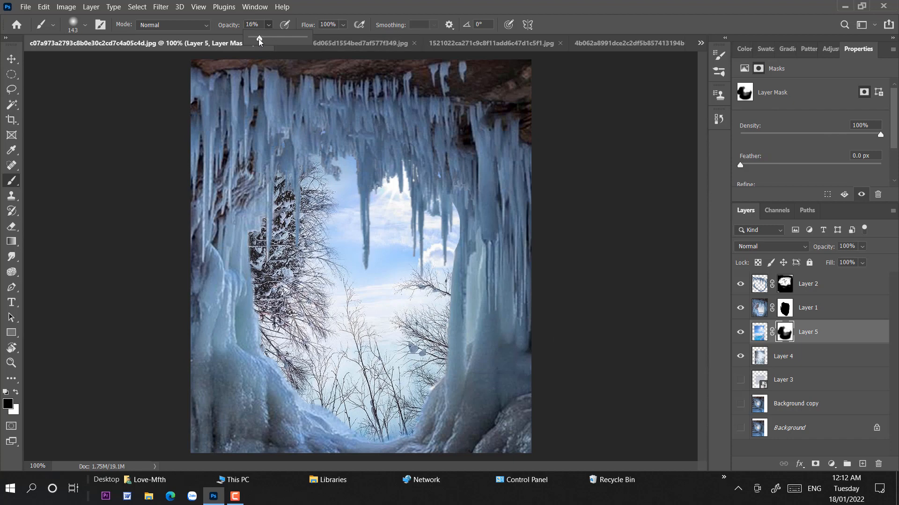
{"action": "left_click_drag", "start_coordinate": [260, 41], "coordinate": [259, 41]}
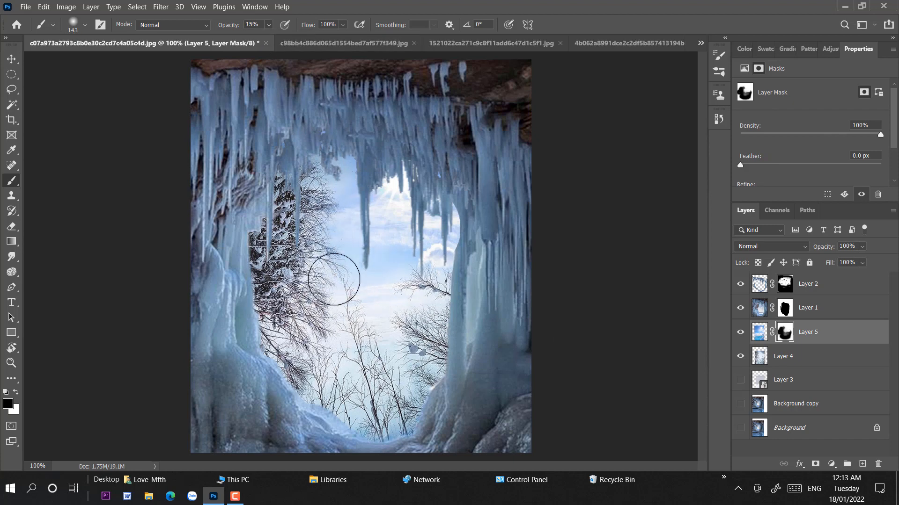
{"action": "left_click", "coordinate": [269, 25]}
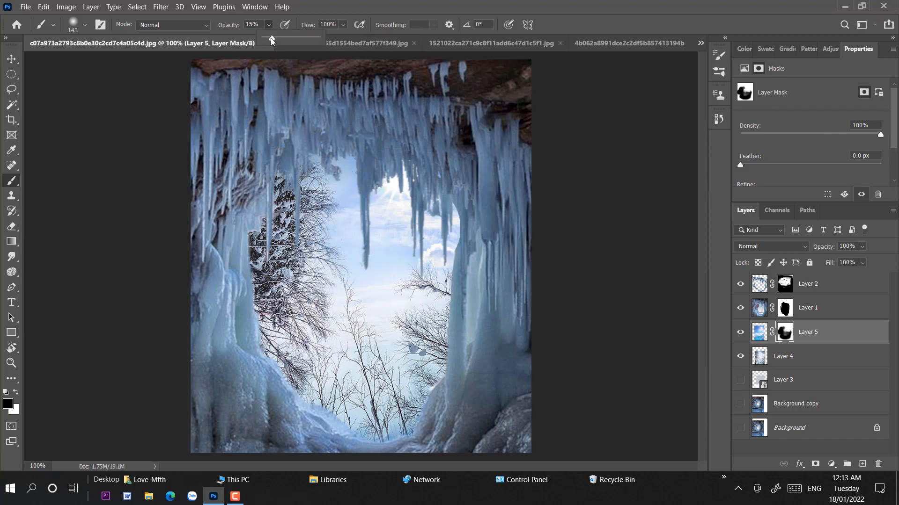
{"action": "left_click_drag", "start_coordinate": [271, 41], "coordinate": [283, 41]}
{"action": "left_click", "coordinate": [269, 25]}
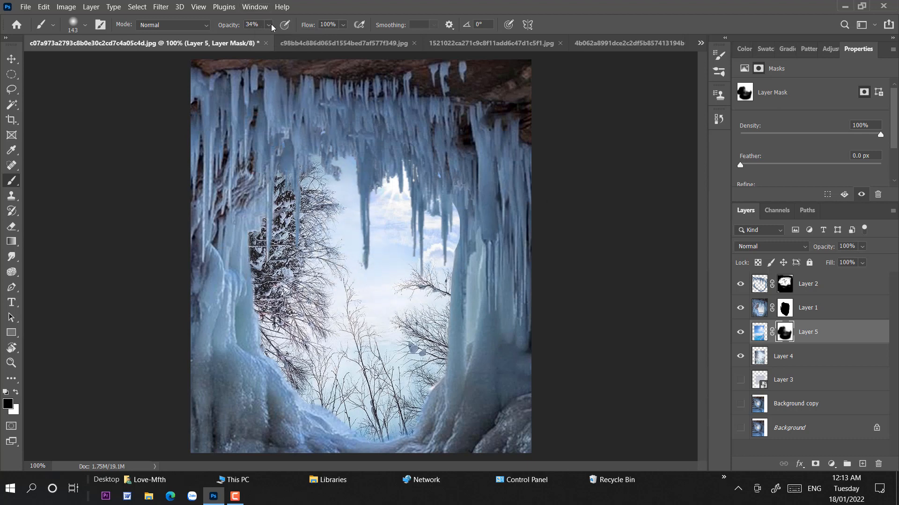
- Move the Layer 5 sky slightly down and blend its mask further with the brush at 17% opacity
{"action": "key", "text": "v"}
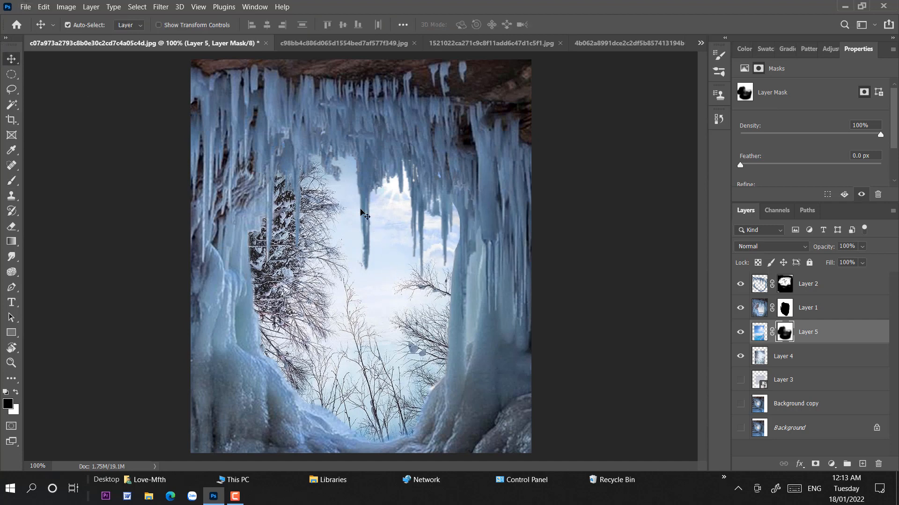
{"action": "left_click_drag", "start_coordinate": [402, 206], "coordinate": [401, 213]}
{"action": "left_click", "coordinate": [11, 181]}
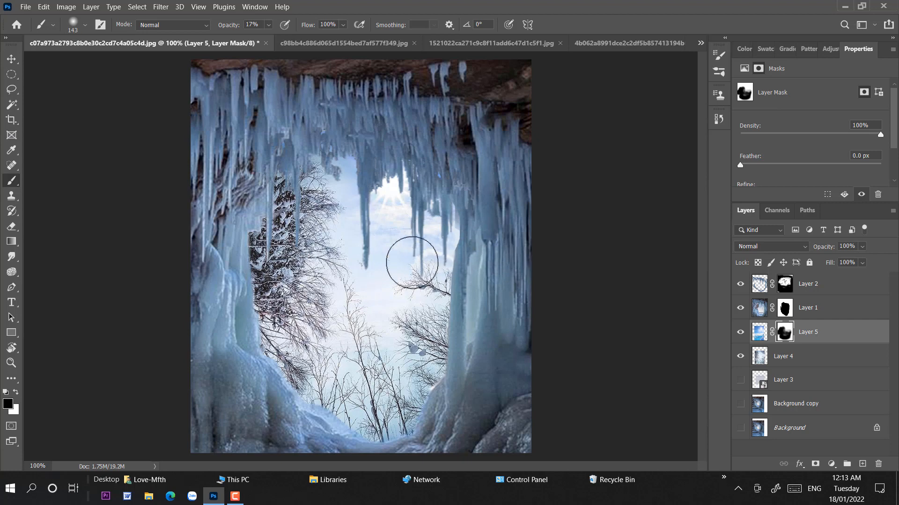
- Add a Brightness/Contrast adjustment clipped to Layer 4 and adjust the brightness and contrast of the snowy trees
{"action": "left_click", "coordinate": [9, 62]}
{"action": "left_click", "coordinate": [401, 305]}
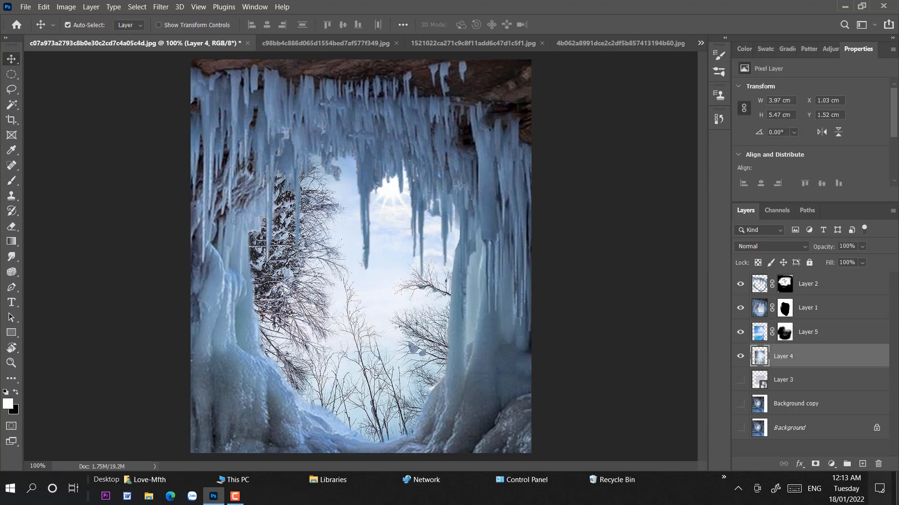
{"action": "left_click", "coordinate": [830, 464]}
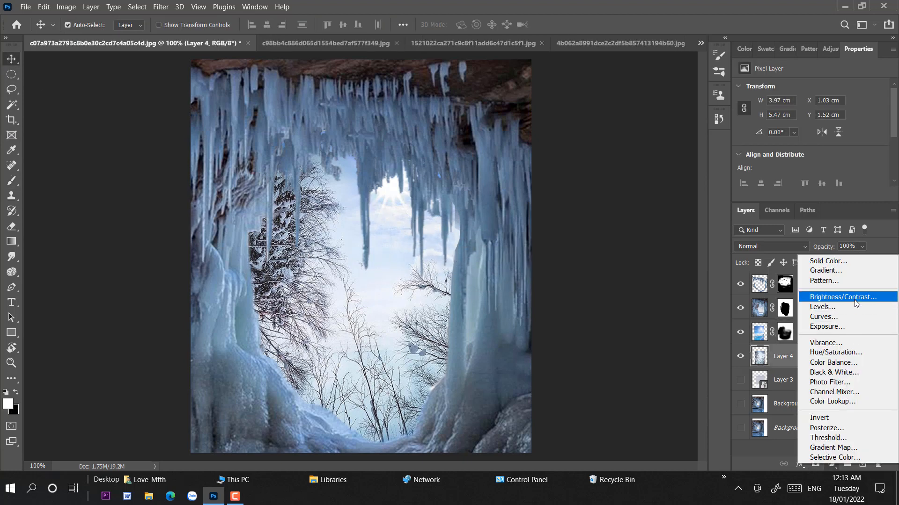
{"action": "left_click", "coordinate": [837, 295]}
{"action": "left_click_drag", "start_coordinate": [803, 121], "coordinate": [828, 143]}
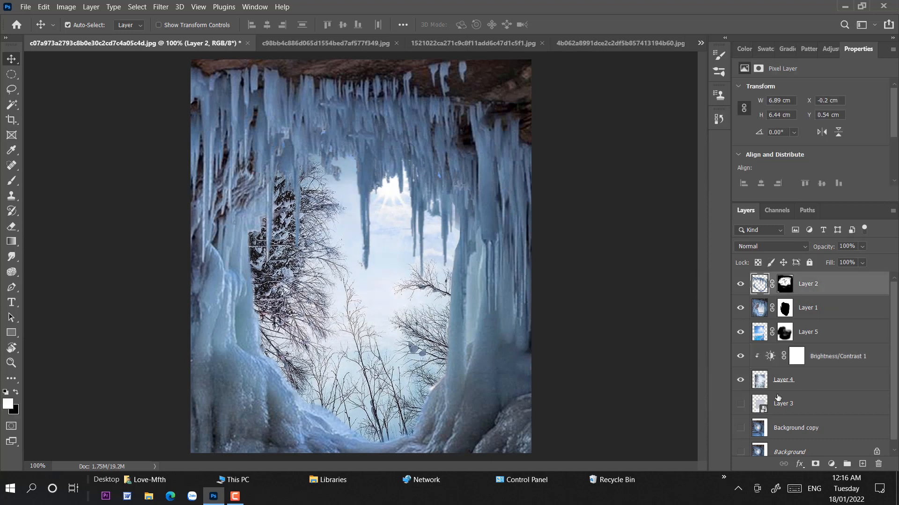
- Move Layer 3 to the top of the stack, show it, and lasso loosely around the polar bear and its snow mound
{"action": "left_click_drag", "start_coordinate": [794, 402], "coordinate": [791, 276]}
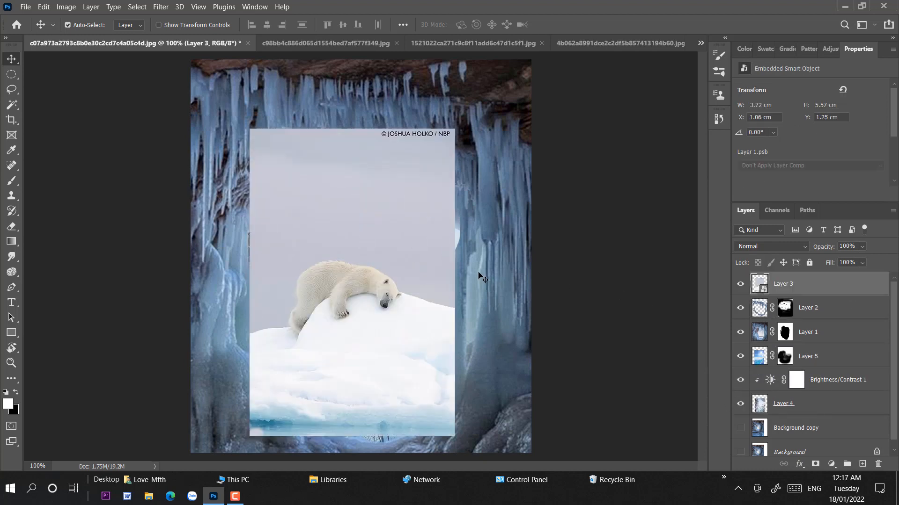
{"action": "key", "text": "ctrl+plus"}
{"action": "left_click_drag", "start_coordinate": [440, 267], "coordinate": [414, 152]}
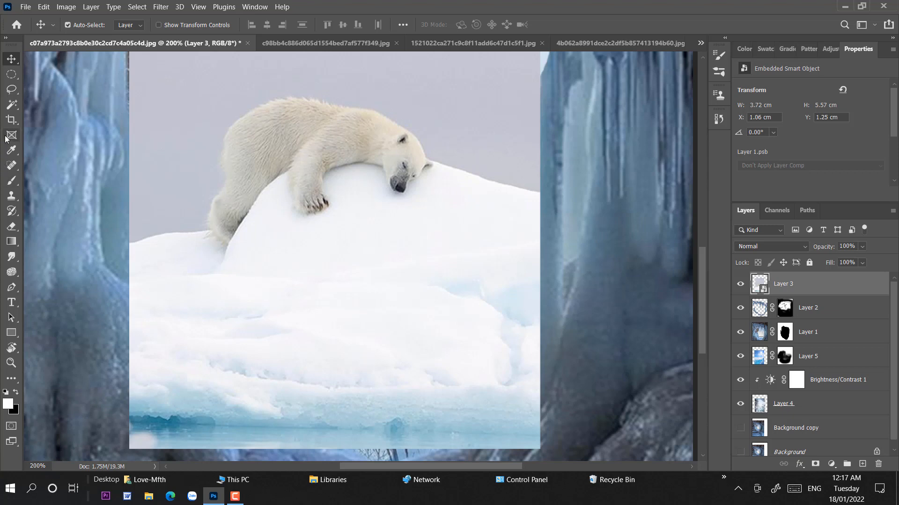
{"action": "left_click", "coordinate": [12, 89]}
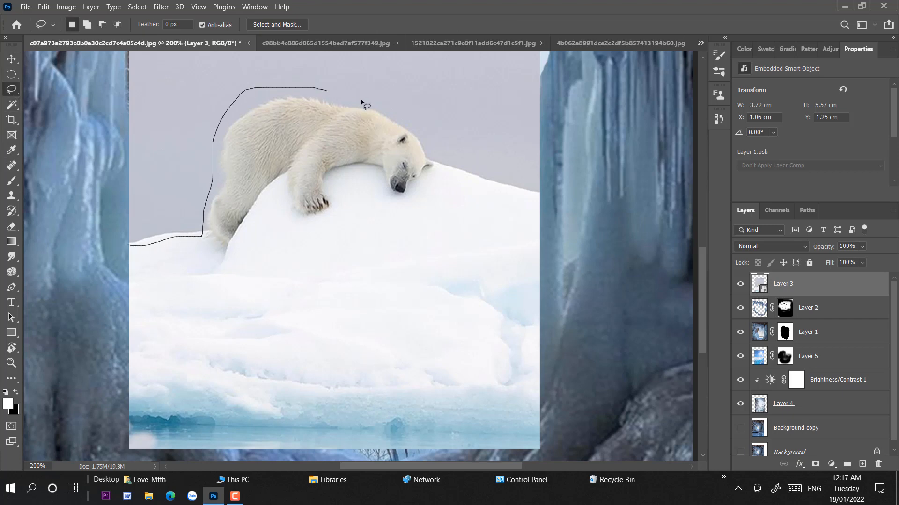
{"action": "mouse_move", "coordinate": [360, 101]}
{"action": "left_mouse_down"}
{"action": "mouse_move", "coordinate": [429, 133]}
{"action": "mouse_move", "coordinate": [440, 166]}
{"action": "left_mouse_up"}
{"action": "mouse_move", "coordinate": [590, 299]}
{"action": "left_mouse_down"}
{"action": "mouse_move", "coordinate": [86, 452]}
{"action": "mouse_move", "coordinate": [103, 247]}
{"action": "left_mouse_up"}
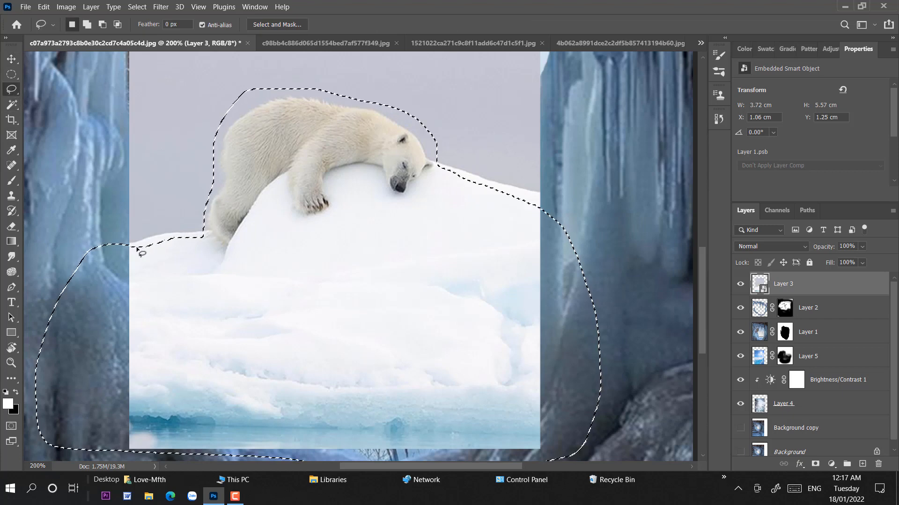
- Refine the selection along the bear's fur with the Refine Edge brush in Select and Mask and output it to a new layer
{"action": "left_click", "coordinate": [272, 24]}
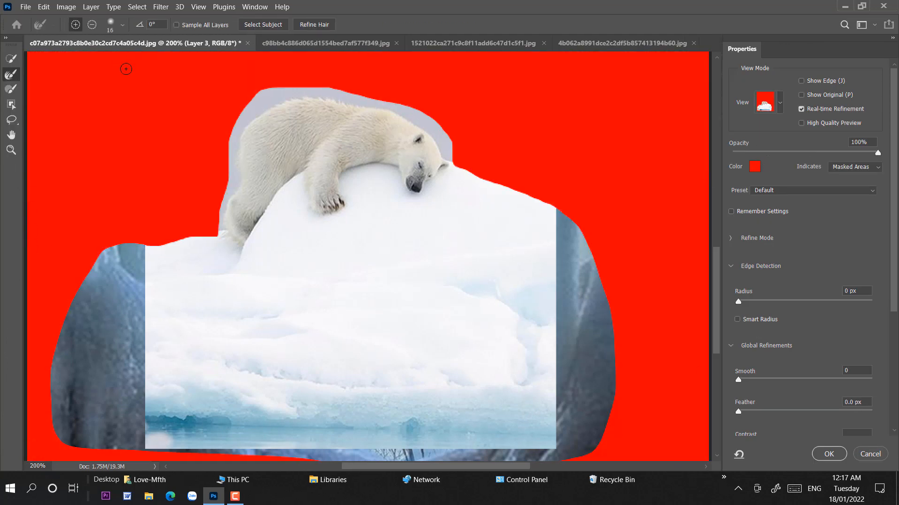
{"action": "mouse_move", "coordinate": [257, 97]}
{"action": "left_mouse_down"}
{"action": "mouse_move", "coordinate": [194, 198]}
{"action": "mouse_move", "coordinate": [342, 96]}
{"action": "mouse_move", "coordinate": [396, 114]}
{"action": "mouse_move", "coordinate": [445, 152]}
{"action": "mouse_move", "coordinate": [469, 158]}
{"action": "mouse_move", "coordinate": [401, 97]}
{"action": "left_mouse_up"}
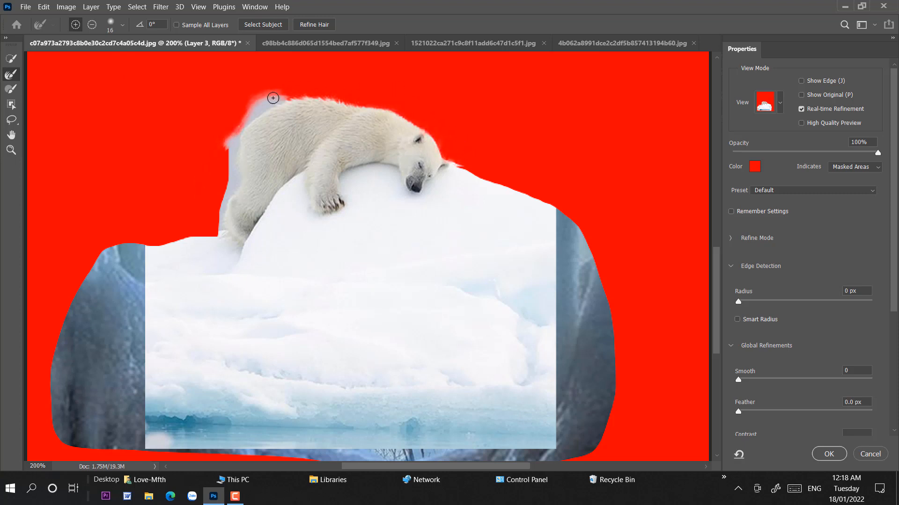
{"action": "mouse_move", "coordinate": [273, 98]}
{"action": "left_mouse_down"}
{"action": "mouse_move", "coordinate": [237, 129]}
{"action": "mouse_move", "coordinate": [218, 228]}
{"action": "left_mouse_up"}
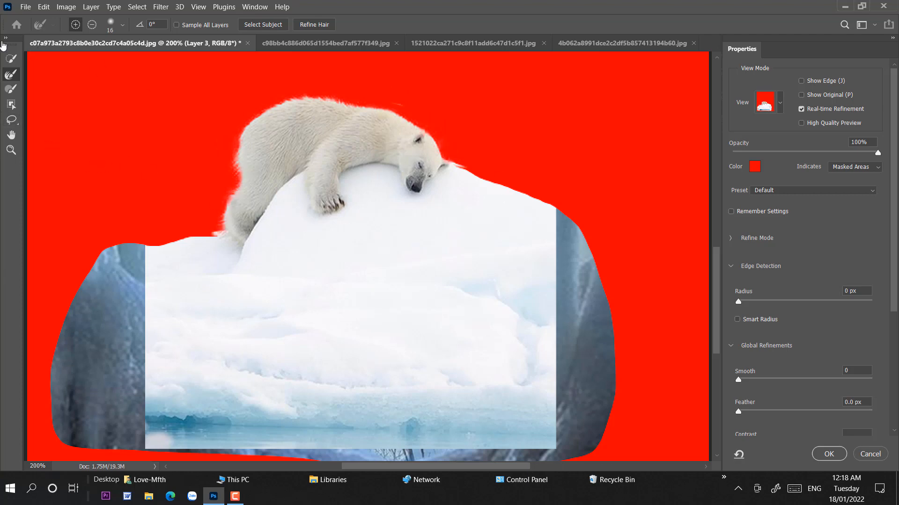
{"action": "left_click", "coordinate": [828, 454]}
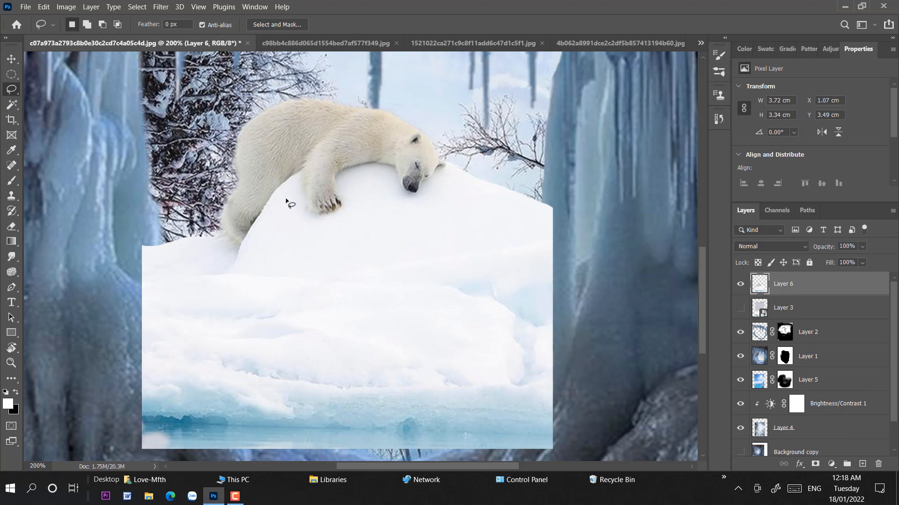
- Lower the polar bear cutout three places in the layer stack so it sits directly below Layer 1
{"action": "key", "text": "ctrl+1"}
{"action": "key", "text": "v"}
{"action": "key", "text": "ctrl+bracketleft"}
{"action": "key", "text": "ctrl+bracketleft"}
{"action": "key", "text": "ctrl+bracketleft"}
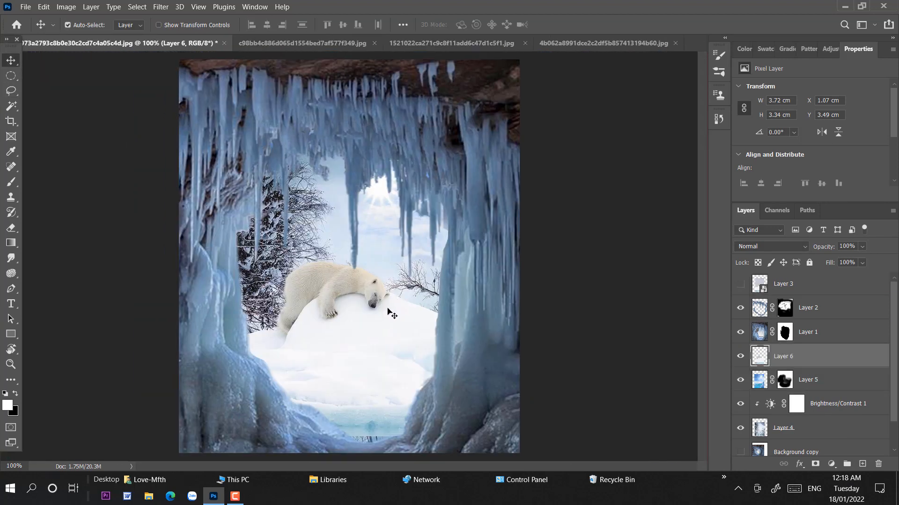
- Scale the polar bear cutout down to about 3.13 × 2.81 cm and position it at the bottom of the cave opening
{"action": "left_click_drag", "start_coordinate": [389, 311], "coordinate": [386, 327]}
{"action": "key", "text": "ctrl+t"}
{"action": "left_click_drag", "start_coordinate": [439, 263], "coordinate": [380, 320]}
{"action": "left_click_drag", "start_coordinate": [360, 372], "coordinate": [402, 370]}
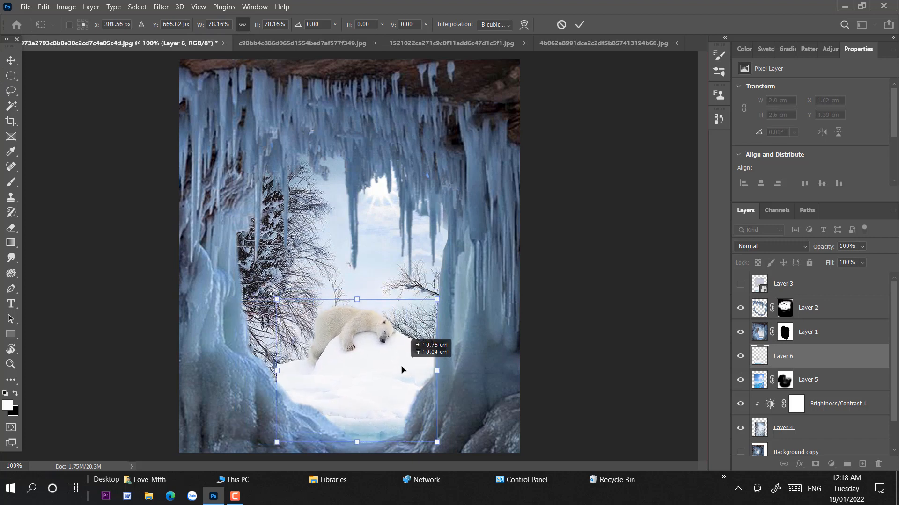
{"action": "left_click_drag", "start_coordinate": [277, 300], "coordinate": [264, 288]}
{"action": "key", "text": "Return"}
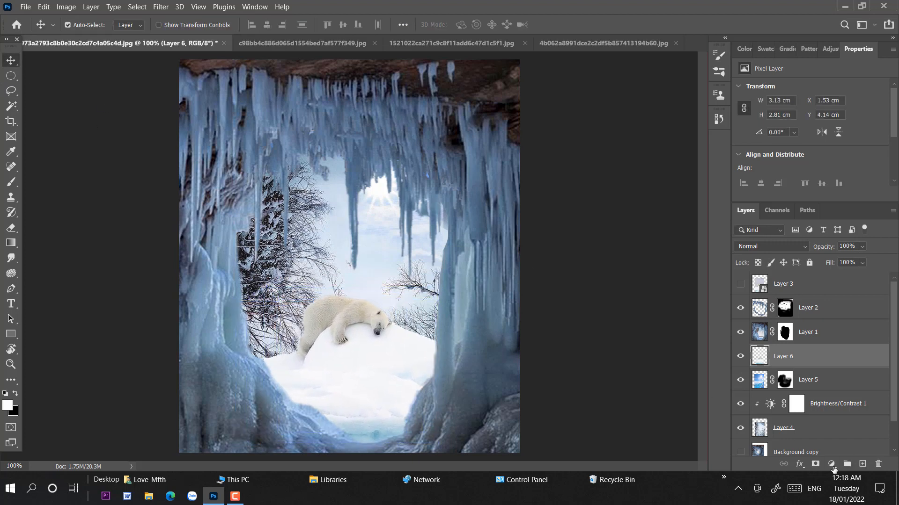
- Add a Brightness/Contrast adjustment clipped to the polar bear layer with brightness 11 and contrast -5
{"action": "left_click", "coordinate": [831, 464]}
{"action": "left_click", "coordinate": [814, 296]}
{"action": "left_click_drag", "start_coordinate": [810, 120], "coordinate": [814, 120]}
{"action": "mouse_move", "coordinate": [810, 143]}
{"action": "left_mouse_down"}
{"action": "mouse_move", "coordinate": [855, 150]}
{"action": "mouse_move", "coordinate": [797, 150]}
{"action": "left_mouse_up"}
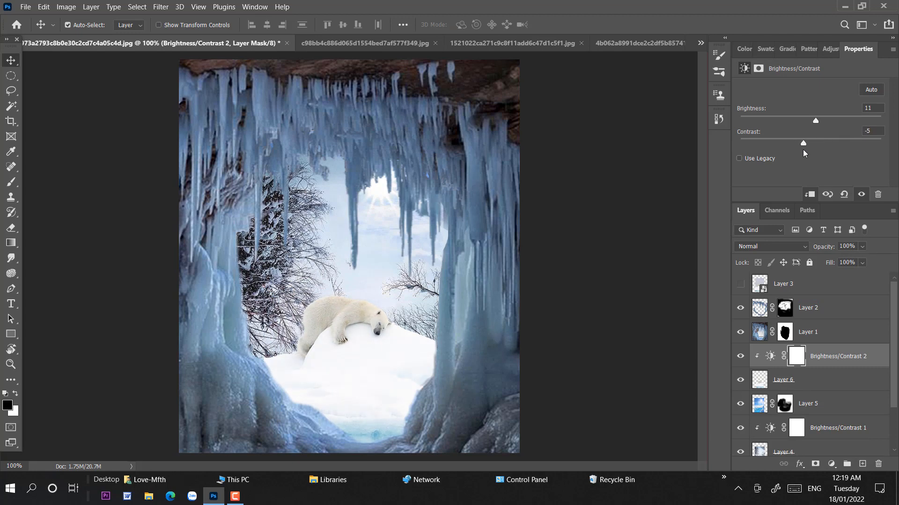
- Copy the sunny ice-block sky image into the cave document and place its layer directly below the polar bear layer
{"action": "left_click", "coordinate": [674, 150]}
{"action": "left_click", "coordinate": [639, 43]}
{"action": "right_click", "coordinate": [791, 284]}
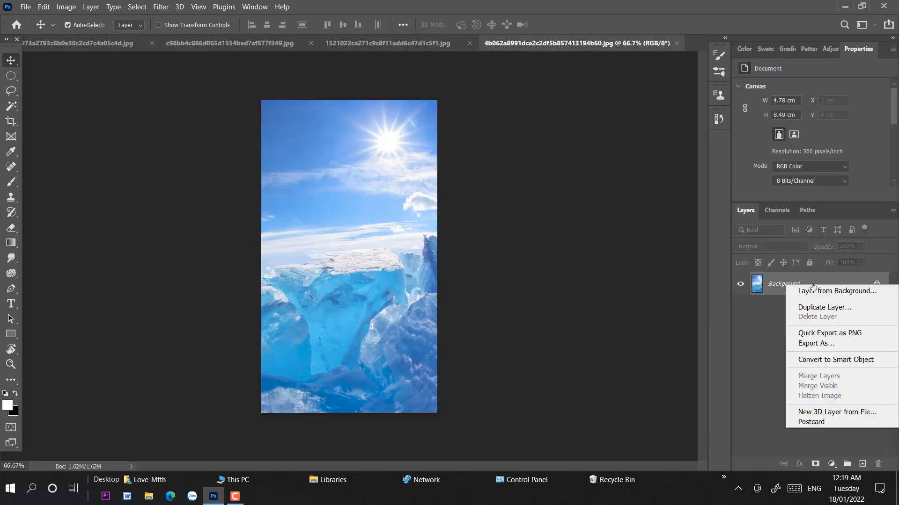
{"action": "left_click_drag", "start_coordinate": [787, 283], "coordinate": [388, 333]}
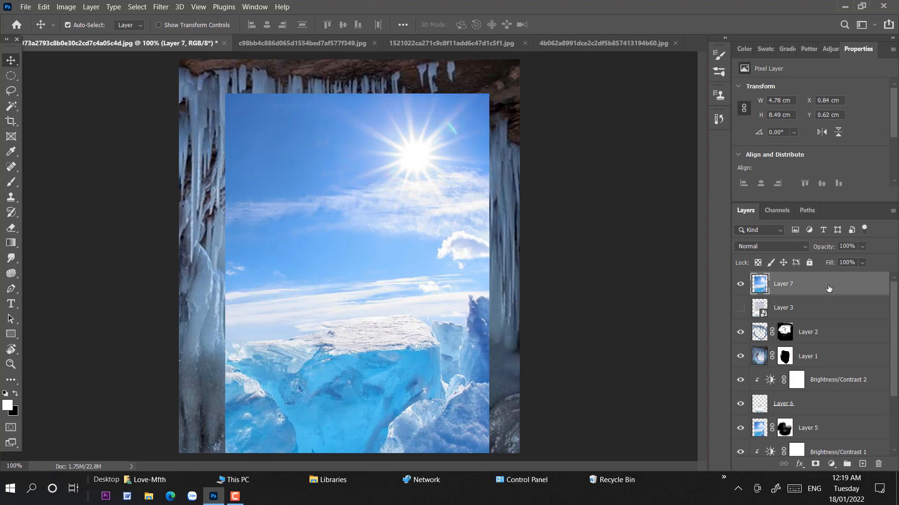
{"action": "left_click_drag", "start_coordinate": [828, 288], "coordinate": [826, 416]}
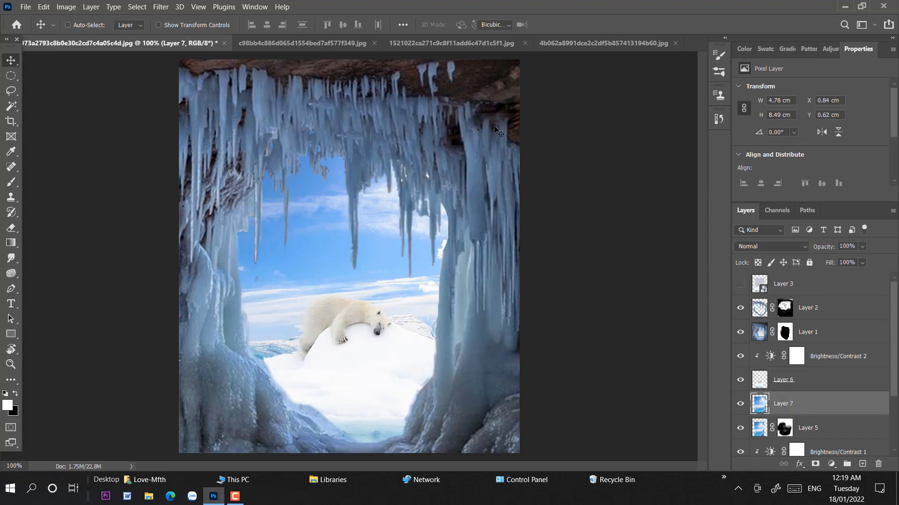
- Scale the new sky layer to 67.05% and move it so its sun shows inside the cave opening
{"action": "key", "text": "ctrl+t"}
{"action": "left_click_drag", "start_coordinate": [490, 94], "coordinate": [401, 248]}
{"action": "left_click_drag", "start_coordinate": [375, 284], "coordinate": [419, 231]}
{"action": "key", "text": "Return"}
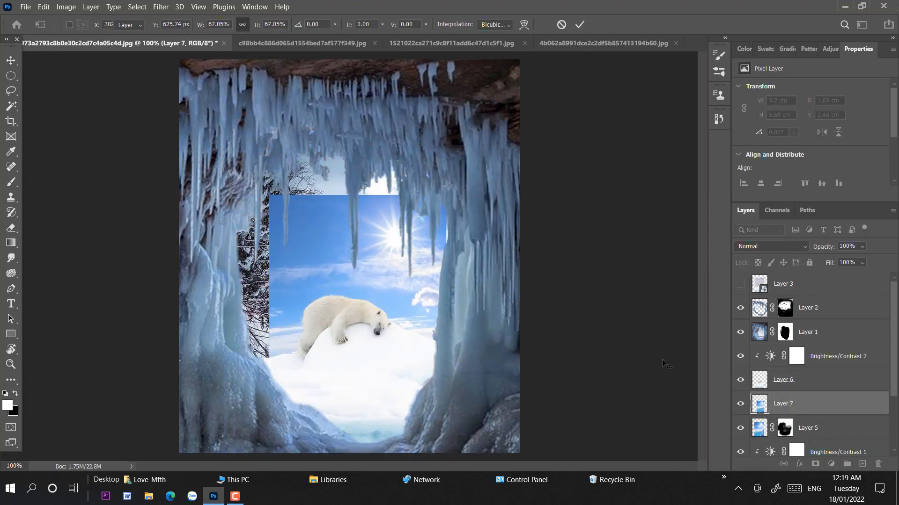
- Hide the polar bear layer and shift the ice-block sky image slightly down inside the cave opening, to X 1.74 cm, Y 2.67 cm
{"action": "left_click", "coordinate": [740, 379]}
{"action": "left_click_drag", "start_coordinate": [381, 307], "coordinate": [389, 332]}
{"action": "key", "text": "ctrl+plus"}
{"action": "key", "text": "ctrl+plus"}
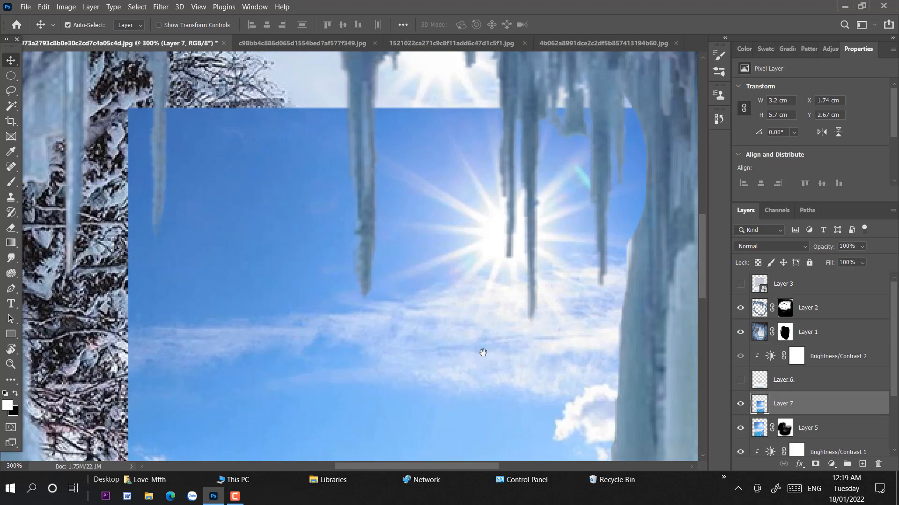
- Select the ice block freehand, delete everything outside it on Layer 7, and clear the selection
{"action": "left_click_drag", "start_coordinate": [520, 384], "coordinate": [516, 284]}
{"action": "left_click", "coordinate": [11, 91]}
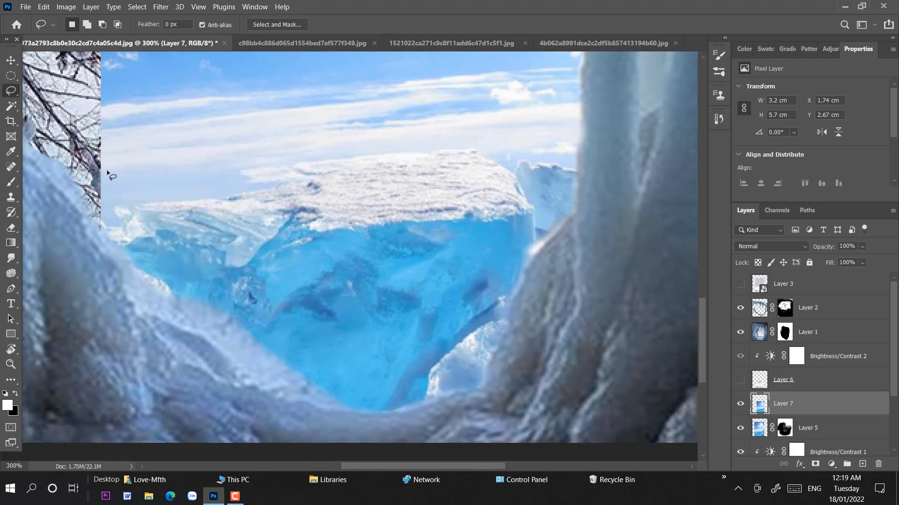
{"action": "mouse_move", "coordinate": [214, 189]}
{"action": "left_mouse_down"}
{"action": "mouse_move", "coordinate": [294, 154]}
{"action": "mouse_move", "coordinate": [494, 150]}
{"action": "left_mouse_up"}
{"action": "mouse_move", "coordinate": [607, 177]}
{"action": "left_mouse_down"}
{"action": "mouse_move", "coordinate": [390, 433]}
{"action": "mouse_move", "coordinate": [101, 200]}
{"action": "left_mouse_up"}
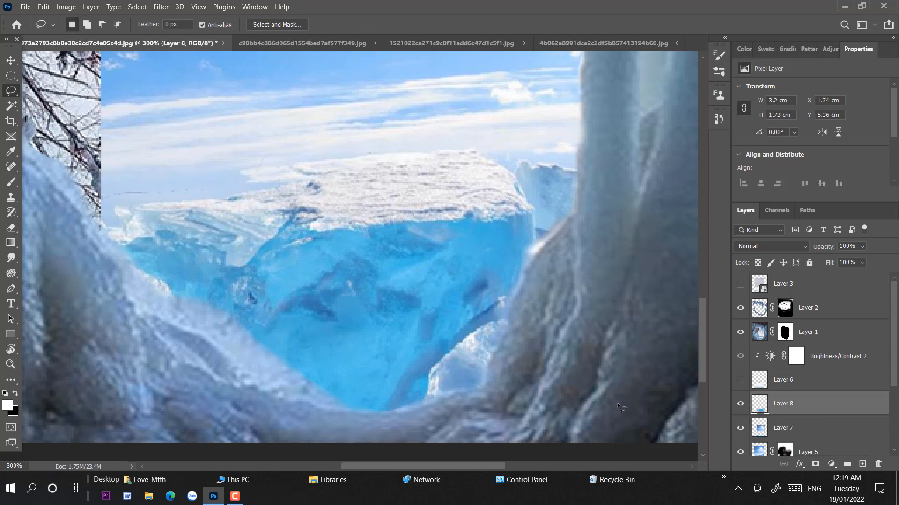
{"action": "key", "text": "shift+ctrl+i"}
{"action": "key", "text": "Delete"}
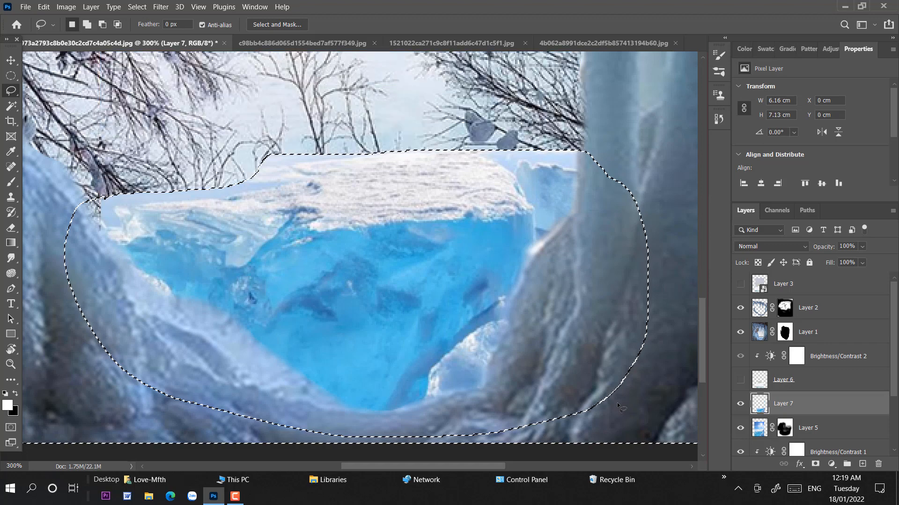
{"action": "key", "text": "ctrl+d"}
- Add a mask to Layer 7 and hide leftover sky along the ice block's top edge with a soft 14 px brush at 48% opacity
{"action": "left_click", "coordinate": [815, 464]}
{"action": "key", "text": "b"}
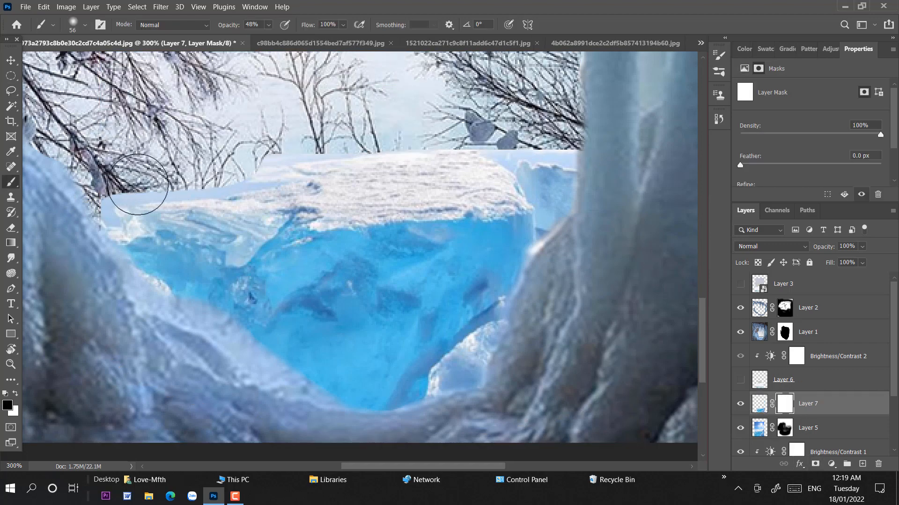
{"action": "right_click", "coordinate": [138, 184]}
{"action": "left_click", "coordinate": [238, 210]}
{"action": "mouse_move", "coordinate": [99, 202]}
{"action": "left_mouse_down"}
{"action": "mouse_move", "coordinate": [107, 221]}
{"action": "mouse_move", "coordinate": [109, 204]}
{"action": "mouse_move", "coordinate": [185, 196]}
{"action": "left_mouse_up"}
{"action": "key", "text": "ctrl+z"}
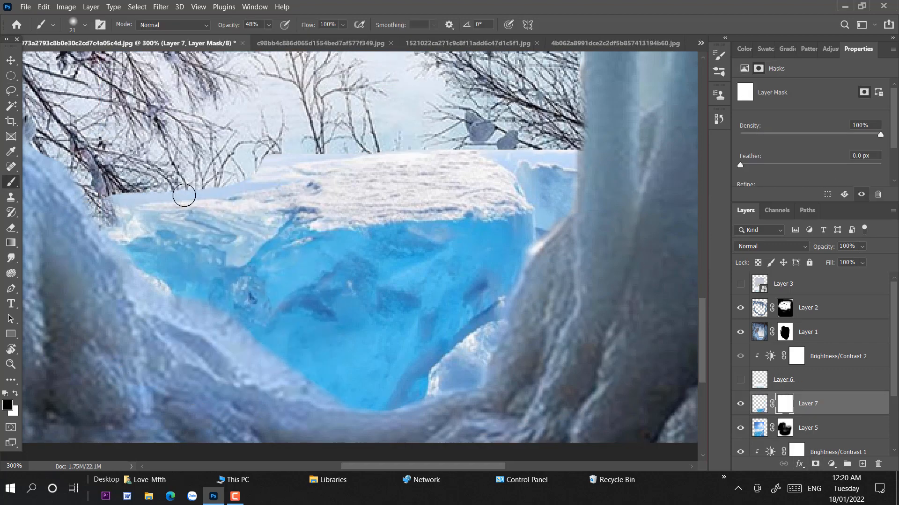
{"action": "key", "text": "ctrl+z"}
{"action": "right_click", "coordinate": [195, 204]}
{"action": "mouse_move", "coordinate": [108, 201]}
{"action": "left_mouse_down"}
{"action": "mouse_move", "coordinate": [222, 191]}
{"action": "mouse_move", "coordinate": [240, 186]}
{"action": "mouse_move", "coordinate": [265, 159]}
{"action": "mouse_move", "coordinate": [336, 149]}
{"action": "left_mouse_up"}
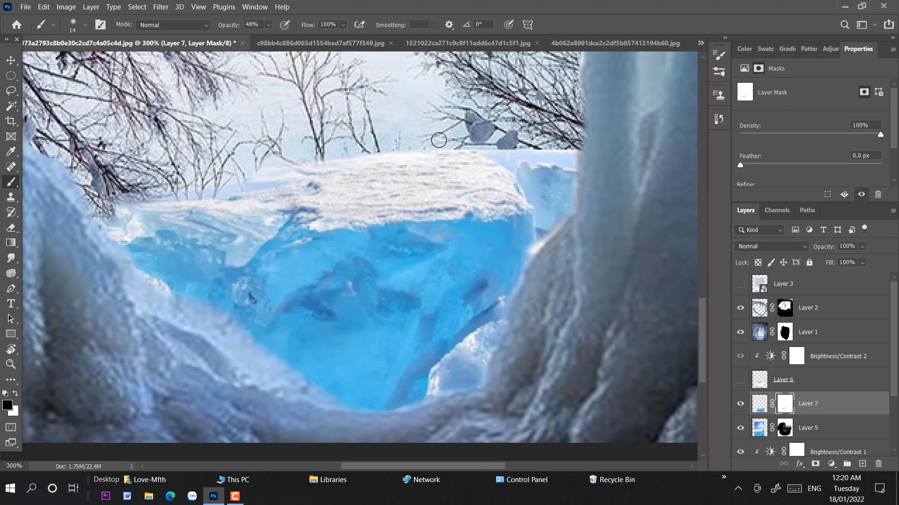
{"action": "mouse_move", "coordinate": [496, 148]}
{"action": "left_mouse_down"}
{"action": "mouse_move", "coordinate": [537, 206]}
{"action": "mouse_move", "coordinate": [542, 236]}
{"action": "mouse_move", "coordinate": [571, 185]}
{"action": "mouse_move", "coordinate": [534, 159]}
{"action": "left_mouse_up"}
- Mask out the remaining sky and ice at the right and left ends of the ice block with the brush at 100% opacity
{"action": "left_click", "coordinate": [269, 25]}
{"action": "left_click_drag", "start_coordinate": [275, 38], "coordinate": [310, 38]}
{"action": "mouse_move", "coordinate": [580, 203]}
{"action": "left_mouse_down"}
{"action": "mouse_move", "coordinate": [553, 171]}
{"action": "mouse_move", "coordinate": [543, 229]}
{"action": "mouse_move", "coordinate": [506, 159]}
{"action": "mouse_move", "coordinate": [546, 145]}
{"action": "left_mouse_up"}
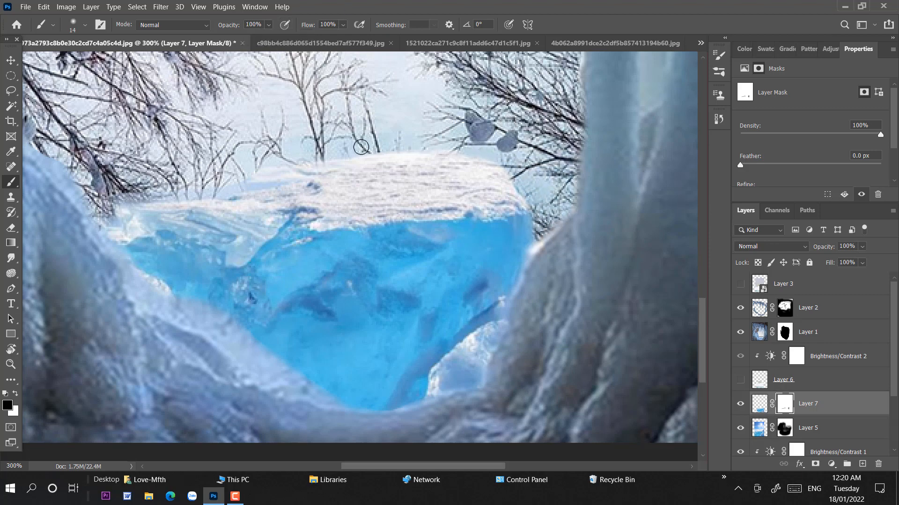
{"action": "mouse_move", "coordinate": [361, 147]}
{"action": "left_mouse_down"}
{"action": "mouse_move", "coordinate": [229, 172]}
{"action": "mouse_move", "coordinate": [228, 189]}
{"action": "mouse_move", "coordinate": [134, 195]}
{"action": "mouse_move", "coordinate": [118, 214]}
{"action": "mouse_move", "coordinate": [128, 226]}
{"action": "mouse_move", "coordinate": [118, 205]}
{"action": "mouse_move", "coordinate": [123, 228]}
{"action": "mouse_move", "coordinate": [106, 236]}
{"action": "left_mouse_up"}
- Refine the ice block's top and left edges on the mask with a 6 px brush
{"action": "right_click", "coordinate": [86, 206]}
{"action": "left_click", "coordinate": [178, 257]}
{"action": "left_click", "coordinate": [232, 172]}
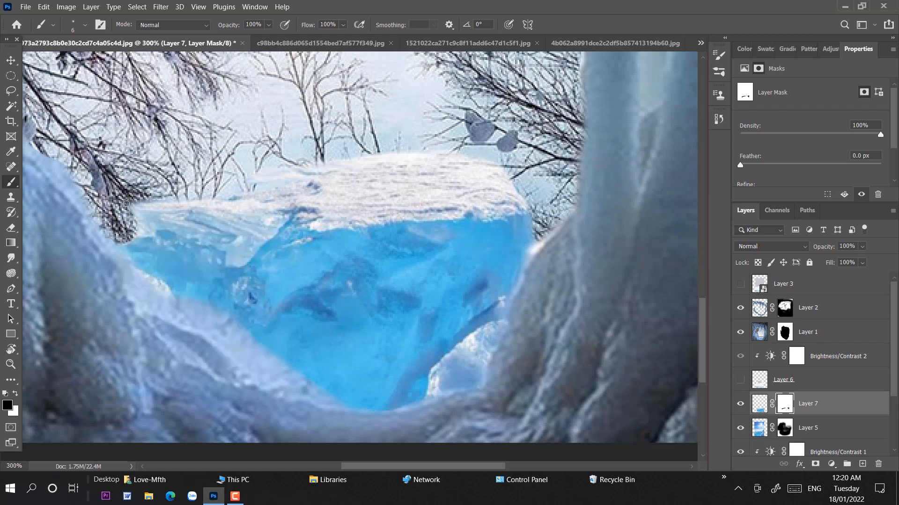
{"action": "left_click_drag", "start_coordinate": [126, 203], "coordinate": [163, 200]}
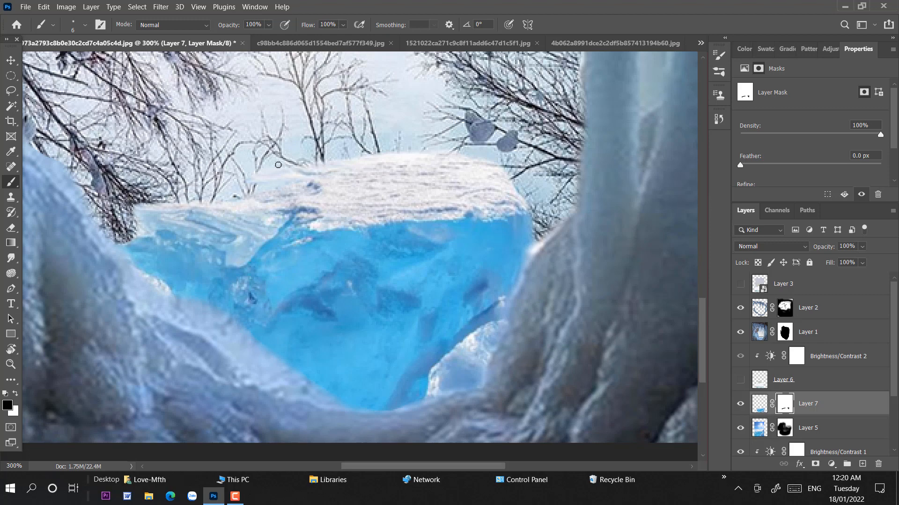
{"action": "left_click_drag", "start_coordinate": [420, 154], "coordinate": [355, 155]}
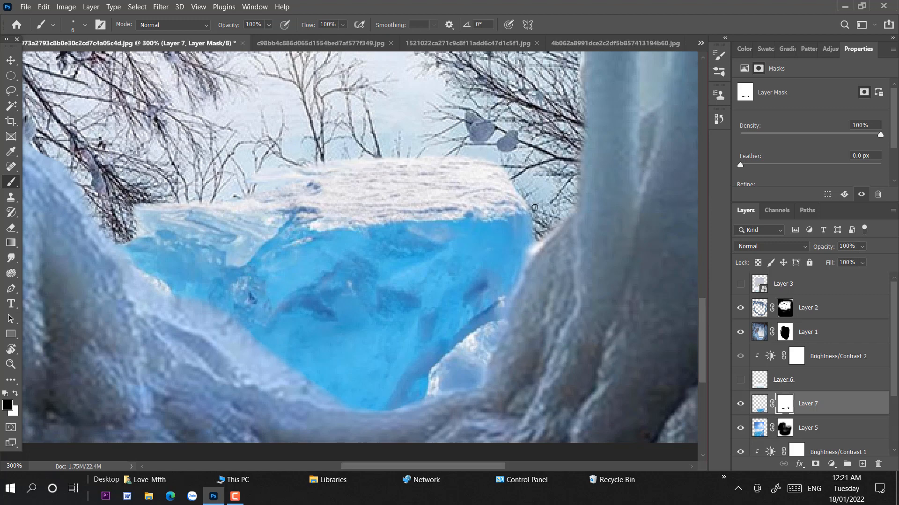
- Stretch the ice block layer horizontally to 118.52% so it spans the bottom of the cave opening
{"action": "left_click", "coordinate": [13, 59]}
{"action": "key", "text": "ctrl+0"}
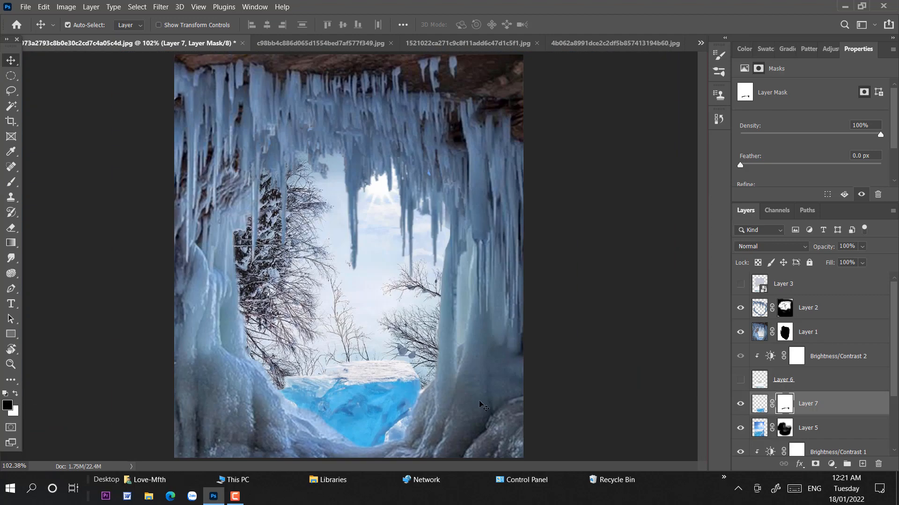
{"action": "left_click_drag", "start_coordinate": [390, 378], "coordinate": [391, 380]}
{"action": "key", "text": "ctrl+t"}
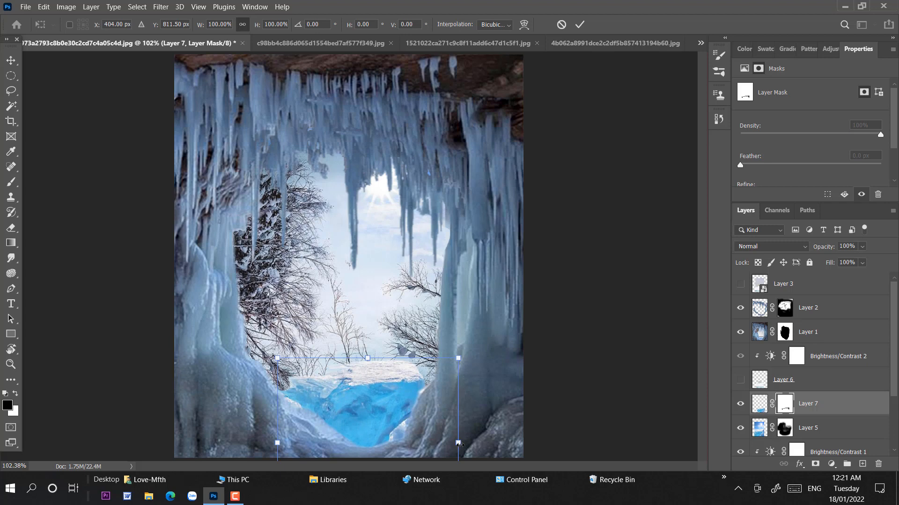
{"action": "left_click_drag", "start_coordinate": [459, 443], "coordinate": [471, 443]}
{"action": "left_click_drag", "start_coordinate": [276, 401], "coordinate": [253, 405]}
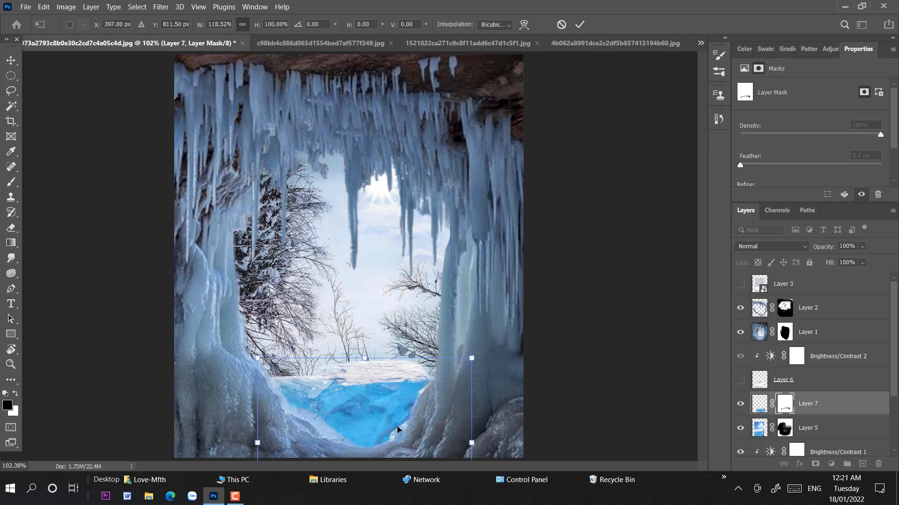
{"action": "left_click", "coordinate": [9, 58]}
- Create a new layer above the ice block layer and clip it to the ice block
{"action": "left_click", "coordinate": [759, 404]}
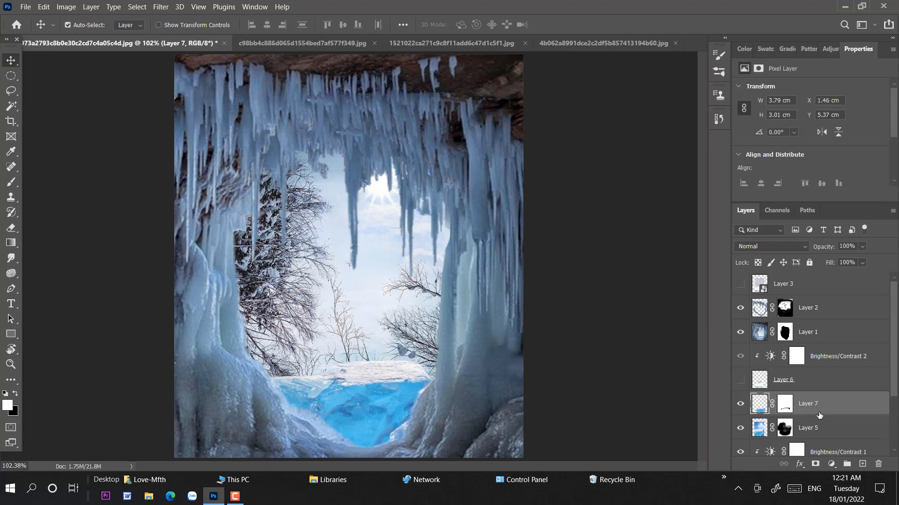
{"action": "left_click", "coordinate": [862, 464]}
{"action": "right_click", "coordinate": [765, 404]}
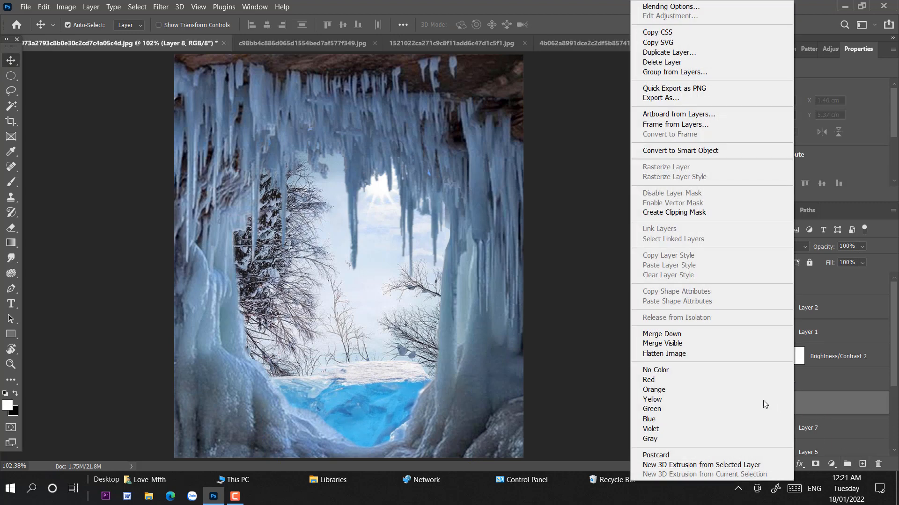
{"action": "left_click", "coordinate": [676, 212]}
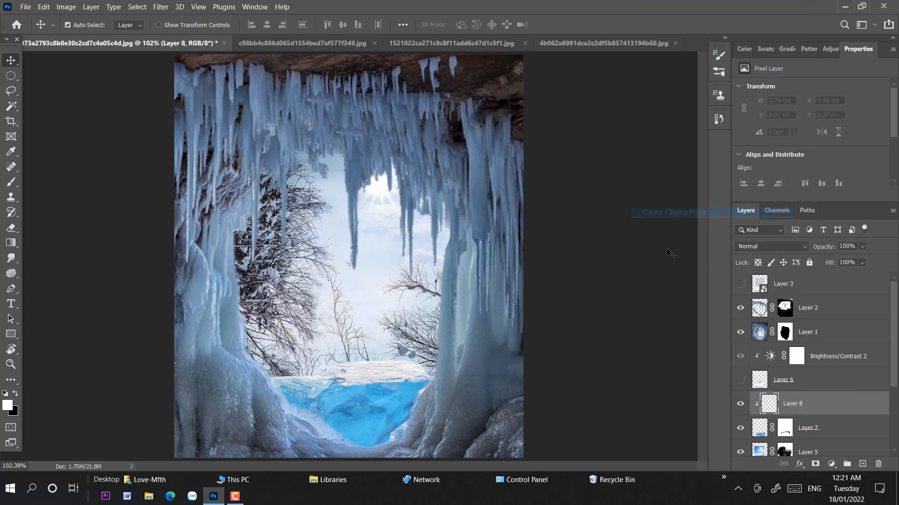
- Paint over the lower ice block on the clipped layer with colour 6d7990, using a soft 102 px brush at 35% opacity
{"action": "left_click", "coordinate": [7, 407]}
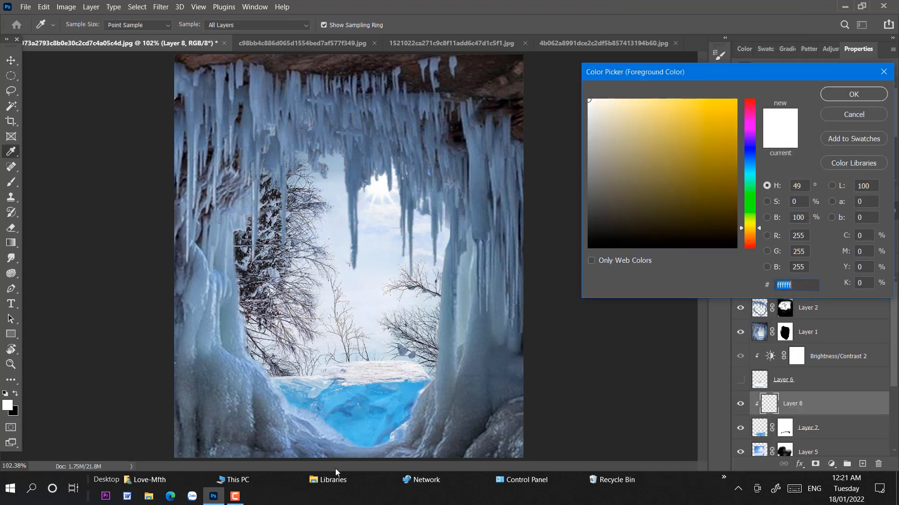
{"action": "left_click", "coordinate": [373, 451]}
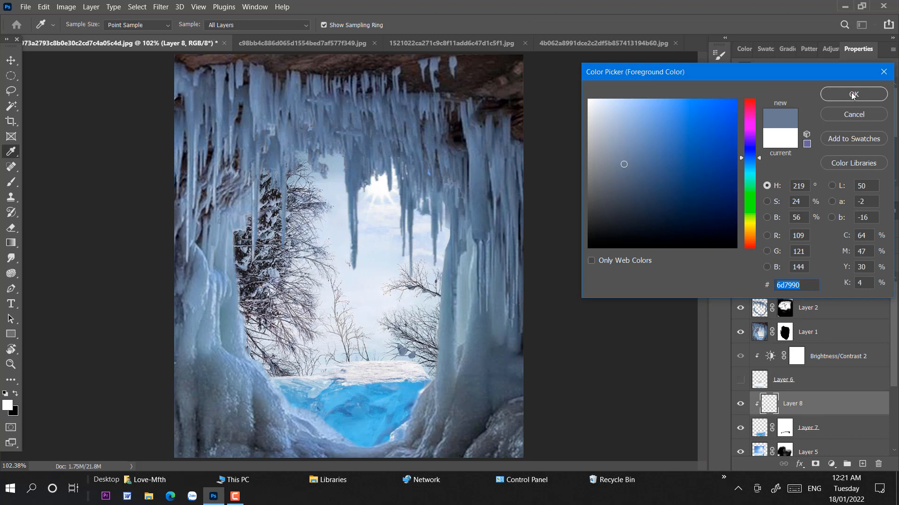
{"action": "left_click", "coordinate": [853, 95]}
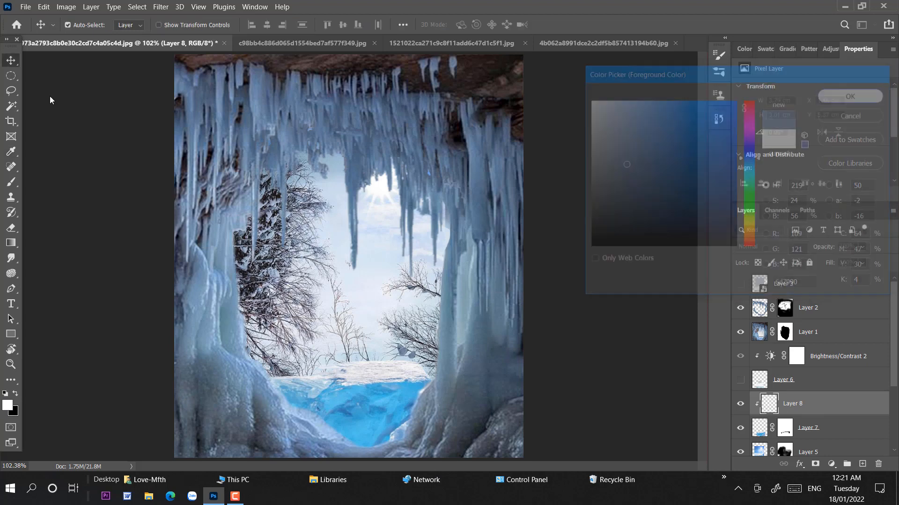
{"action": "left_click", "coordinate": [10, 182]}
{"action": "right_click", "coordinate": [359, 151]}
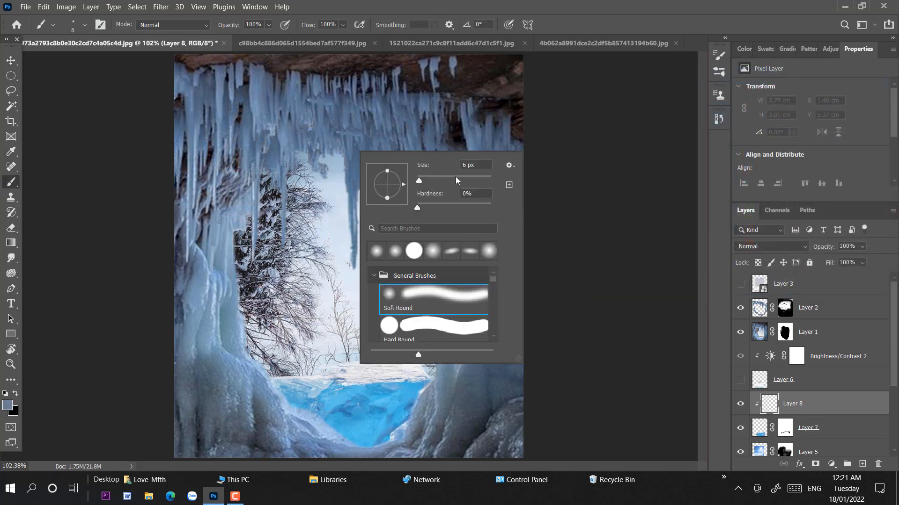
{"action": "left_click", "coordinate": [457, 180]}
{"action": "left_click", "coordinate": [268, 25]}
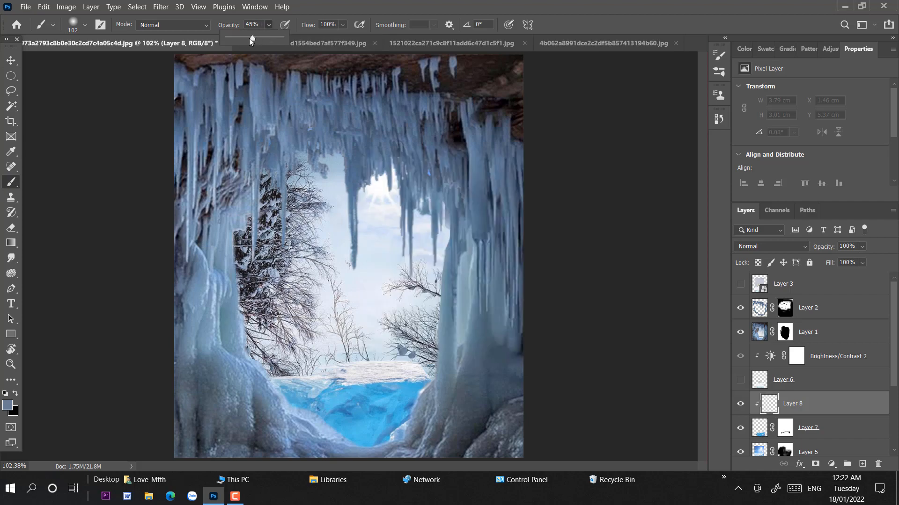
{"action": "key", "text": "ctrl+plus"}
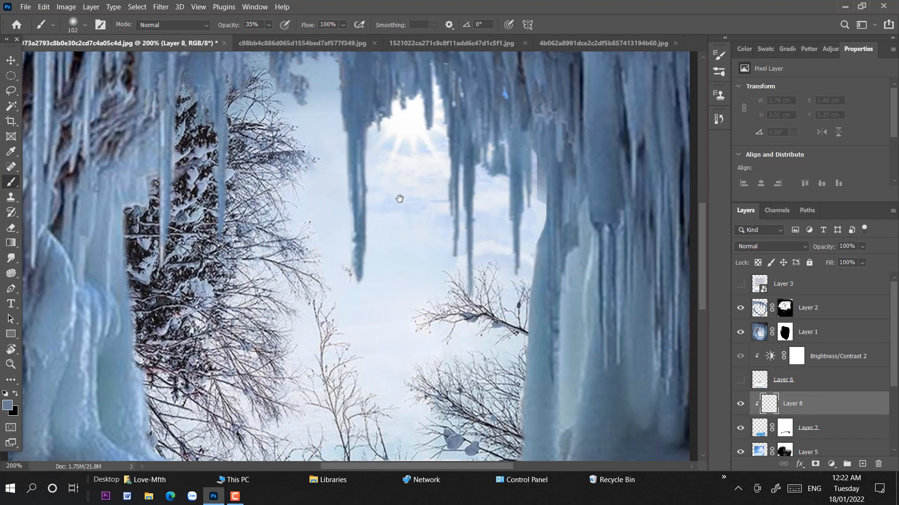
{"action": "scroll", "coordinate": [394, 195], "scroll_direction": "down", "scroll_amount": 8}
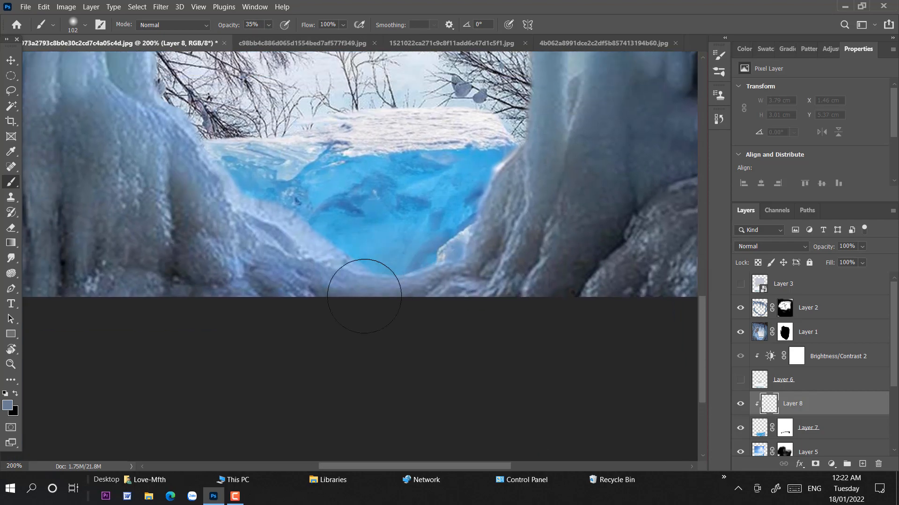
{"action": "mouse_move", "coordinate": [278, 246]}
{"action": "left_mouse_down"}
{"action": "mouse_move", "coordinate": [324, 249]}
{"action": "mouse_move", "coordinate": [510, 221]}
{"action": "mouse_move", "coordinate": [423, 265]}
{"action": "mouse_move", "coordinate": [503, 220]}
{"action": "mouse_move", "coordinate": [463, 199]}
{"action": "mouse_move", "coordinate": [252, 253]}
{"action": "left_mouse_up"}
- Set the clipped paint layer's blend mode to Linear Dodge (Add) and its opacity to 70%
{"action": "left_click", "coordinate": [796, 244]}
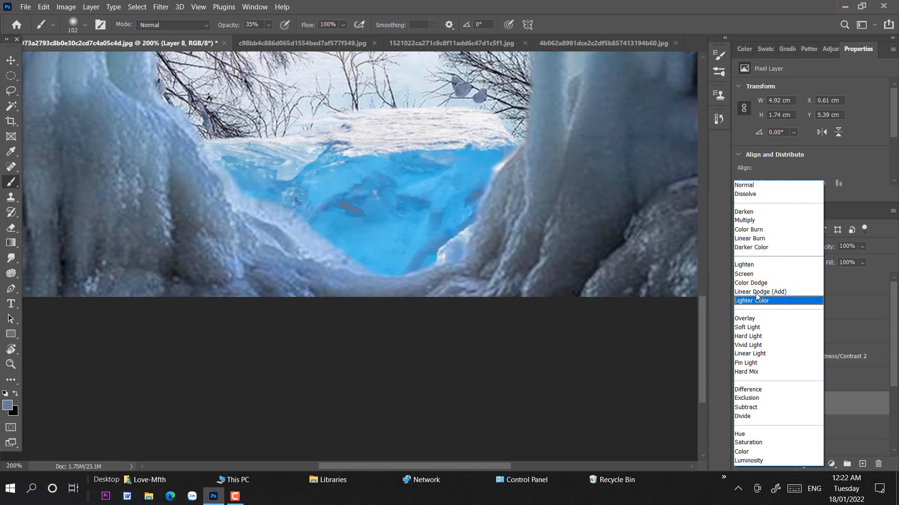
{"action": "left_click", "coordinate": [756, 292]}
{"action": "key", "text": "ctrl+minus"}
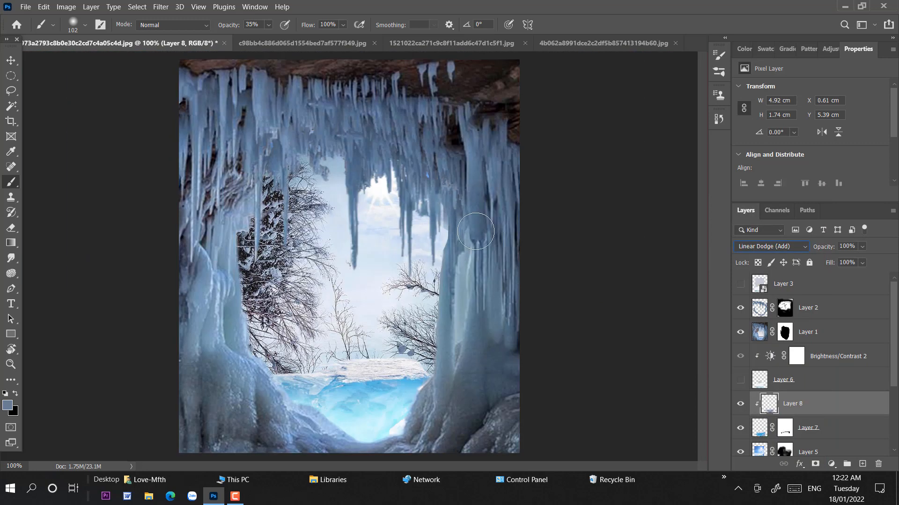
{"action": "key", "text": "v"}
{"action": "left_click", "coordinate": [861, 247]}
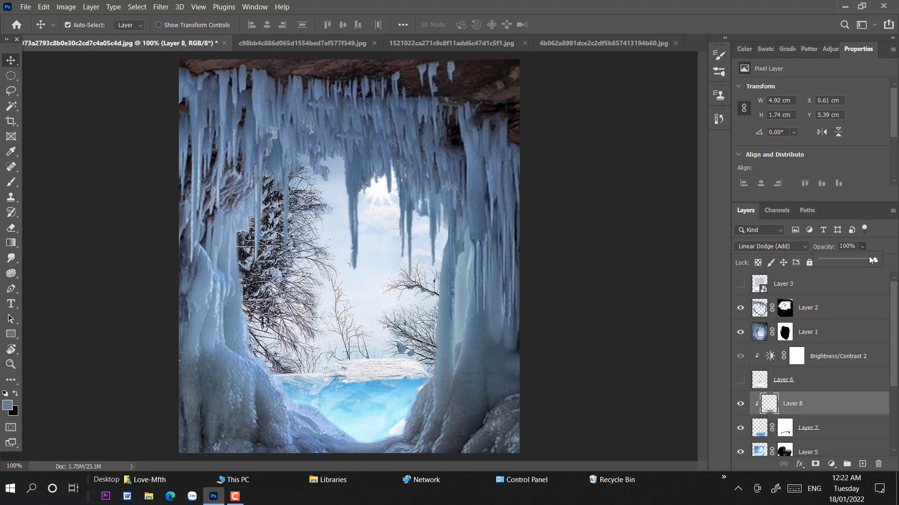
{"action": "left_click_drag", "start_coordinate": [866, 262], "coordinate": [858, 262]}
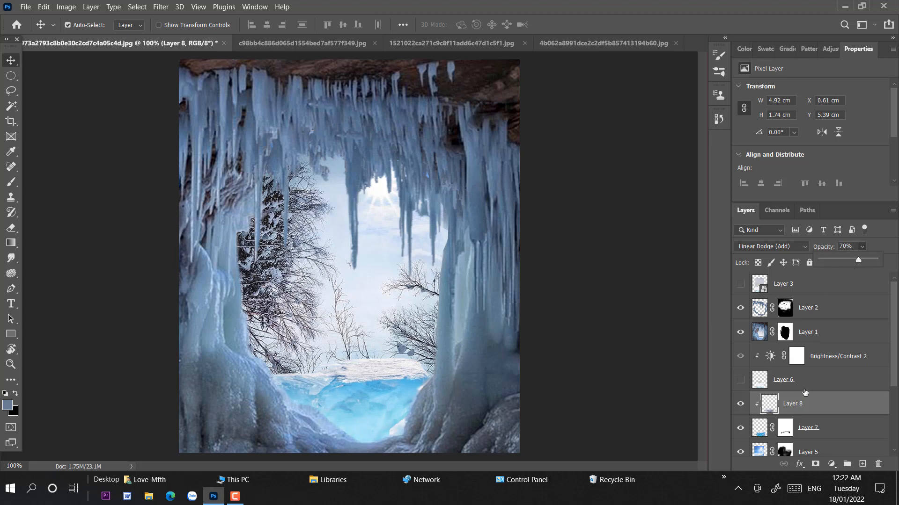
- Create a new layer directly above the masked ice cave layer, Layer 1
{"action": "key", "text": "ctrl+plus"}
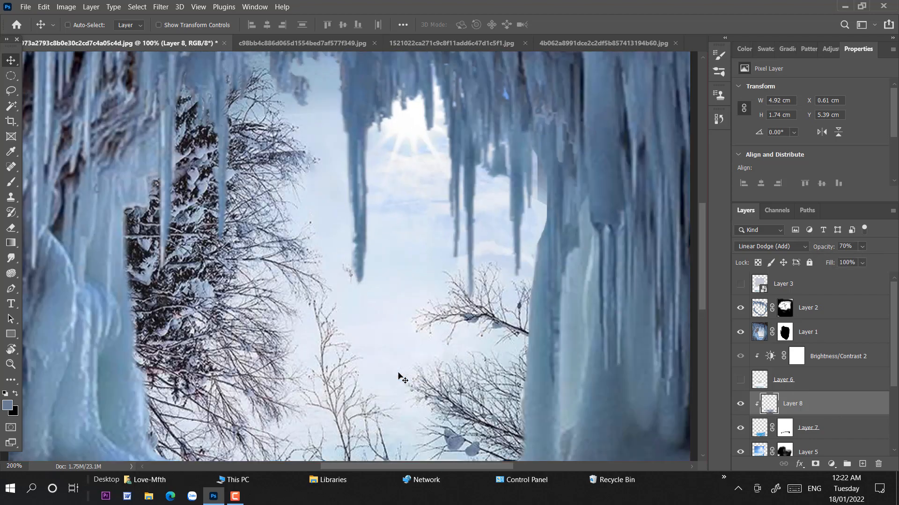
{"action": "left_click_drag", "start_coordinate": [468, 358], "coordinate": [512, 253]}
{"action": "key", "text": "shift+alt+n"}
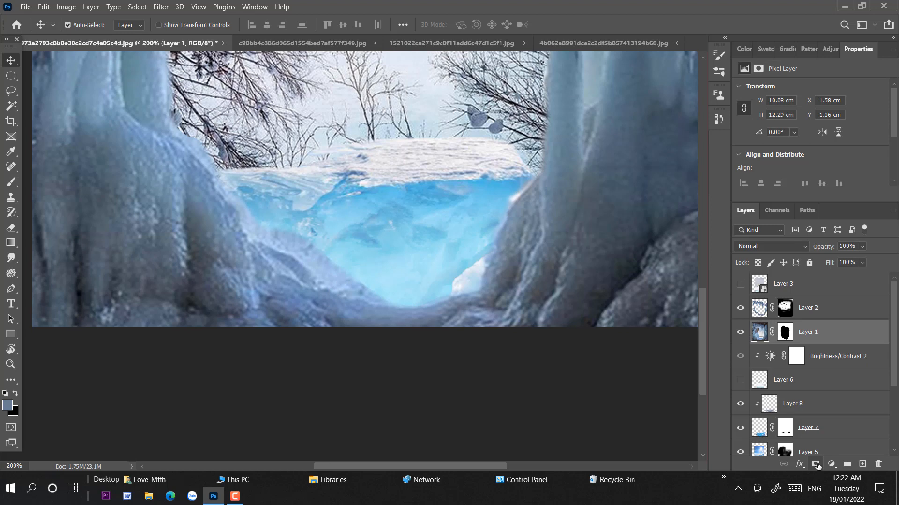
{"action": "left_click", "coordinate": [862, 464]}
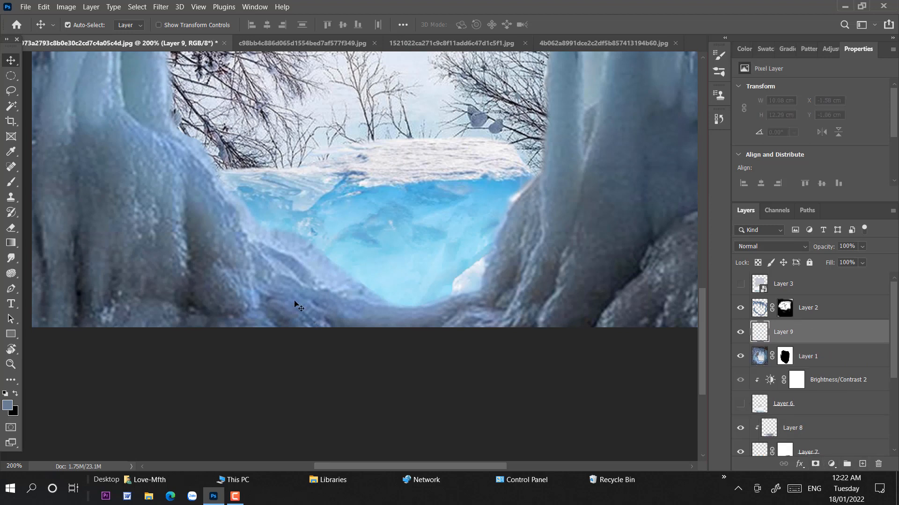
- Paint the cave's inner rim around the ice block with a soft 56 px brush at 35% opacity and clip the layer to Layer 1
{"action": "left_click", "coordinate": [10, 182]}
{"action": "right_click", "coordinate": [343, 237]}
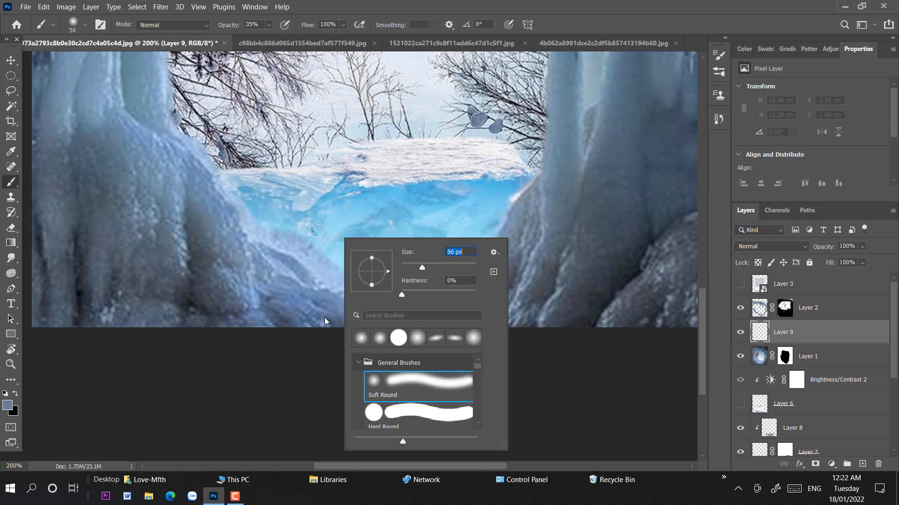
{"action": "left_click", "coordinate": [263, 386]}
{"action": "right_click", "coordinate": [772, 330]}
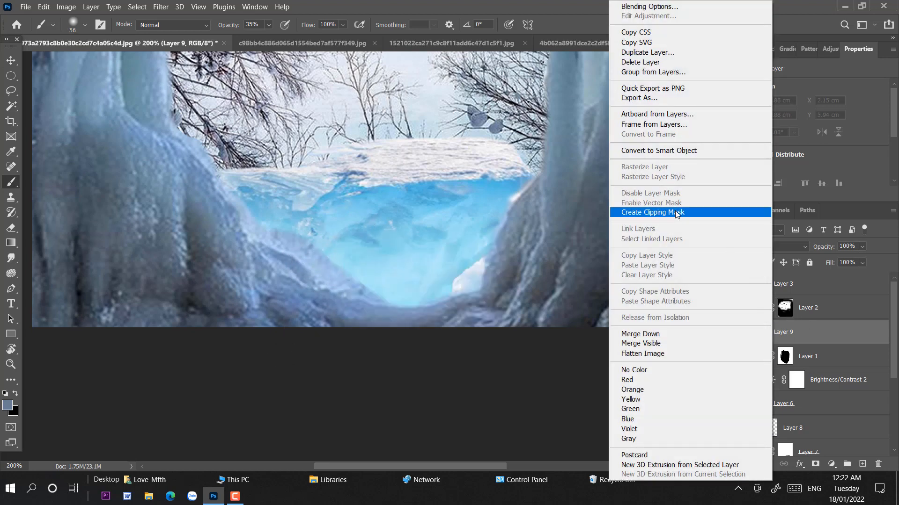
{"action": "left_click", "coordinate": [676, 214]}
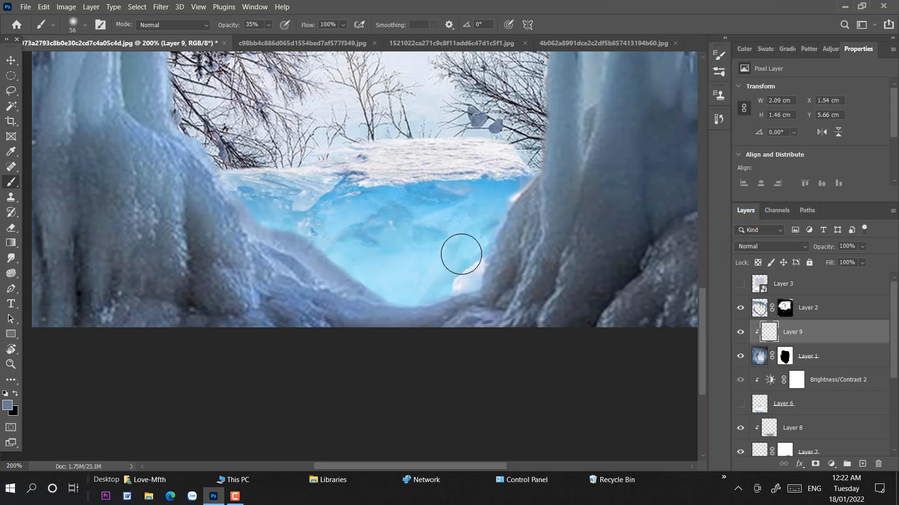
{"action": "mouse_move", "coordinate": [461, 254]}
{"action": "left_mouse_down"}
{"action": "mouse_move", "coordinate": [521, 176]}
{"action": "mouse_move", "coordinate": [473, 269]}
{"action": "mouse_move", "coordinate": [491, 290]}
{"action": "left_mouse_up"}
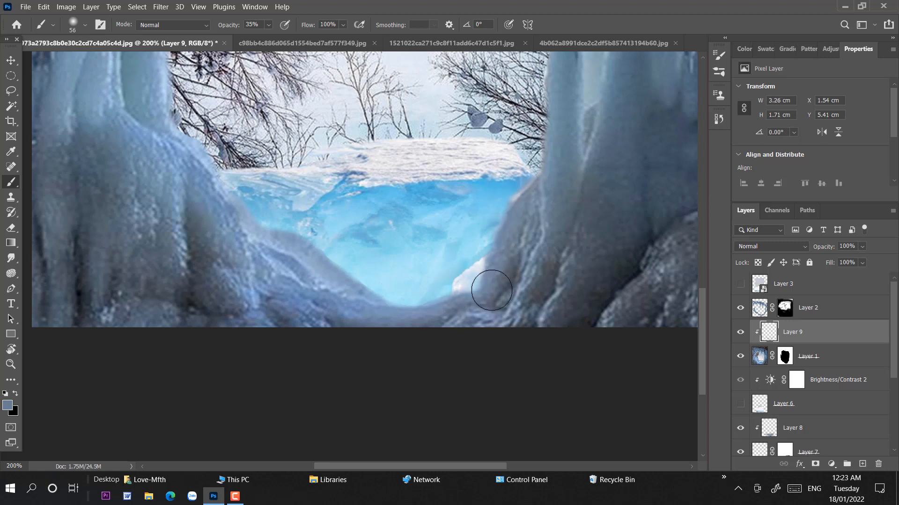
- Paint more of the cave's lower inner rim on Layer 9 and set the layer to Linear Dodge (Add), 59% opacity and 78% fill
{"action": "mouse_move", "coordinate": [370, 291]}
{"action": "left_mouse_down"}
{"action": "mouse_move", "coordinate": [337, 281]}
{"action": "mouse_move", "coordinate": [344, 273]}
{"action": "mouse_move", "coordinate": [313, 251]}
{"action": "left_mouse_up"}
{"action": "left_click_drag", "start_coordinate": [252, 222], "coordinate": [301, 264]}
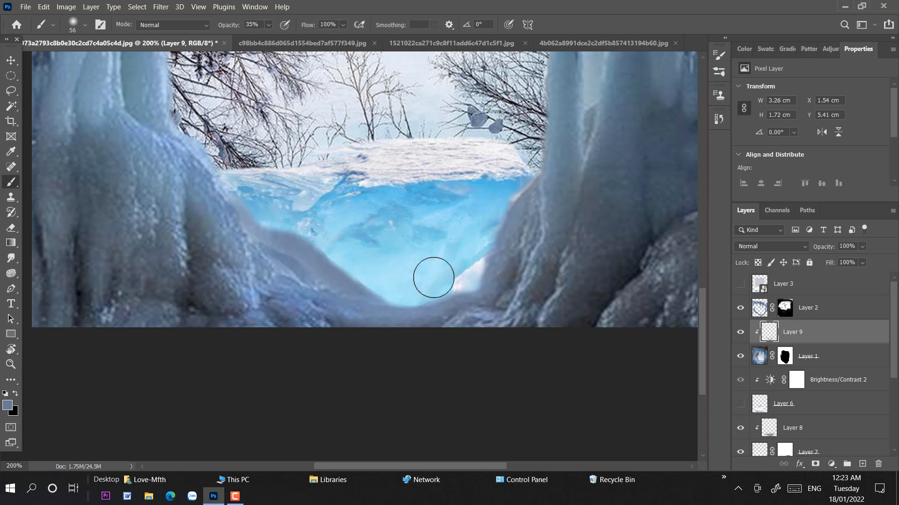
{"action": "left_click", "coordinate": [781, 247]}
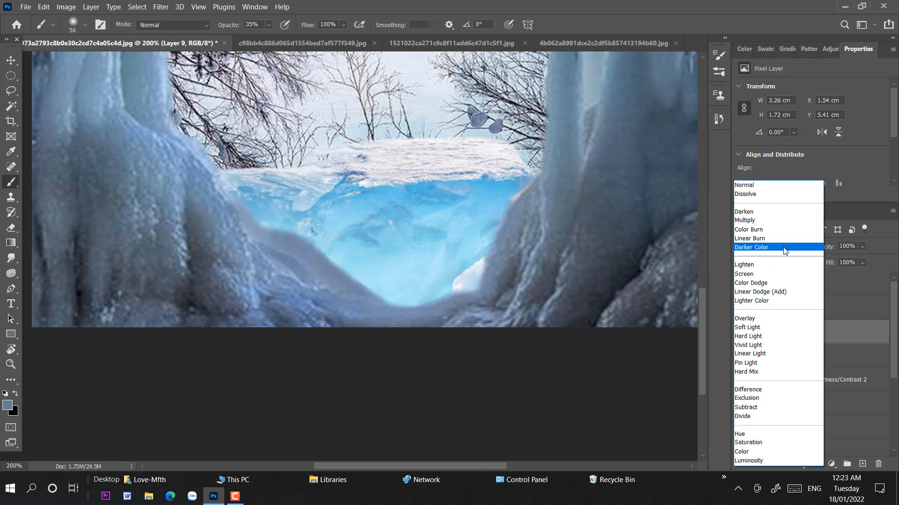
{"action": "left_click", "coordinate": [772, 292]}
{"action": "left_click", "coordinate": [862, 247]}
{"action": "left_click_drag", "start_coordinate": [871, 263], "coordinate": [855, 263]}
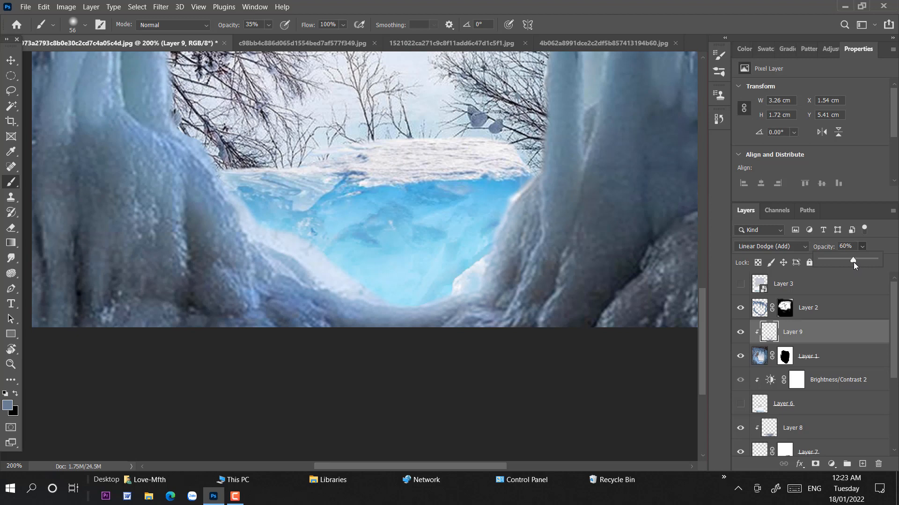
{"action": "left_click_drag", "start_coordinate": [853, 263], "coordinate": [853, 263]}
{"action": "left_click", "coordinate": [5, 59]}
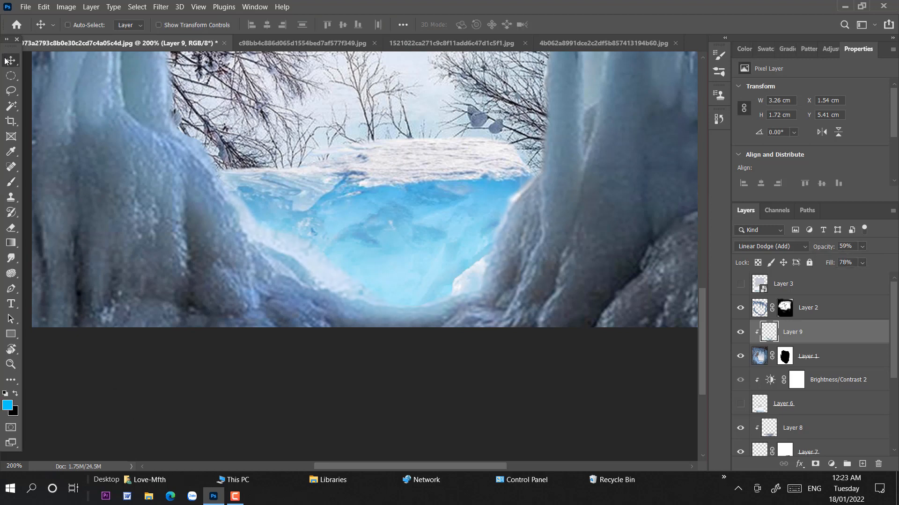
- Lower the top of the blue ice block on Layer 7 and warp it wider, to about 3.93 by 2.86 cm
{"action": "key", "text": "ctrl+minus"}
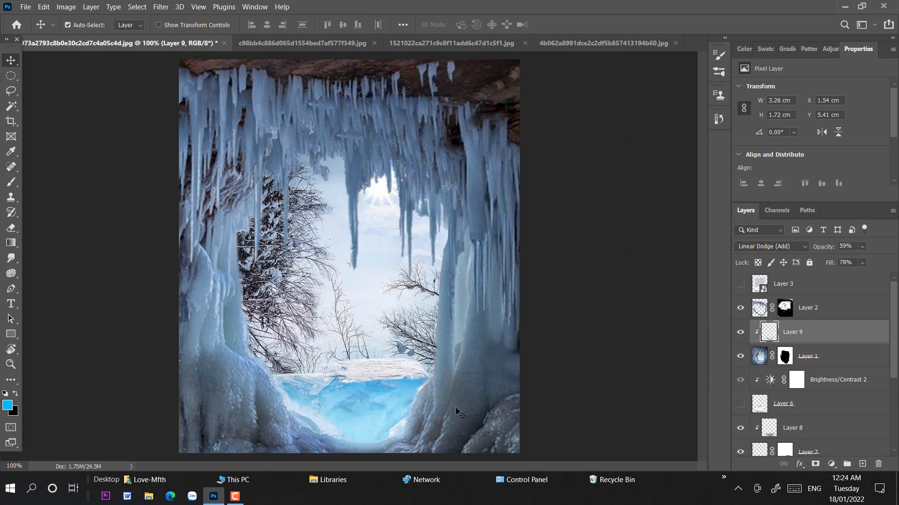
{"action": "left_click", "coordinate": [388, 398]}
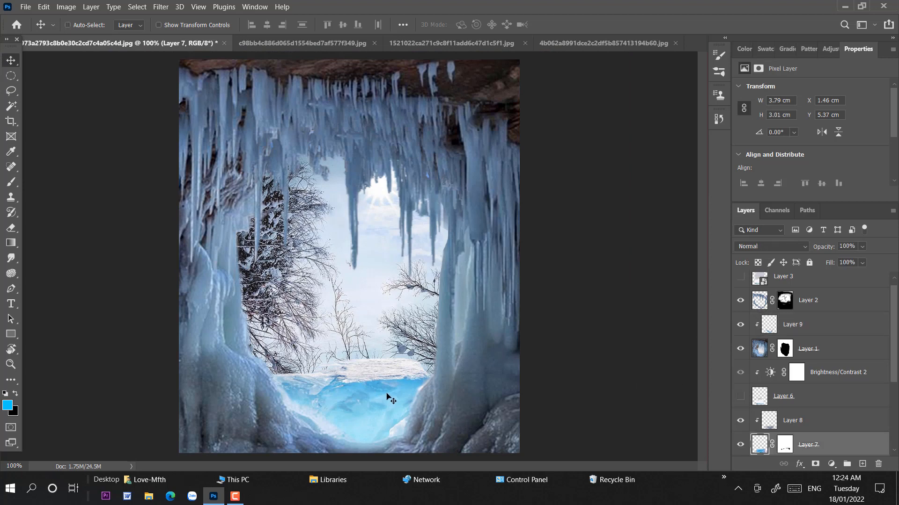
{"action": "key", "text": "ctrl+t"}
{"action": "left_click_drag", "start_coordinate": [365, 355], "coordinate": [370, 362]}
{"action": "left_click", "coordinate": [524, 24]}
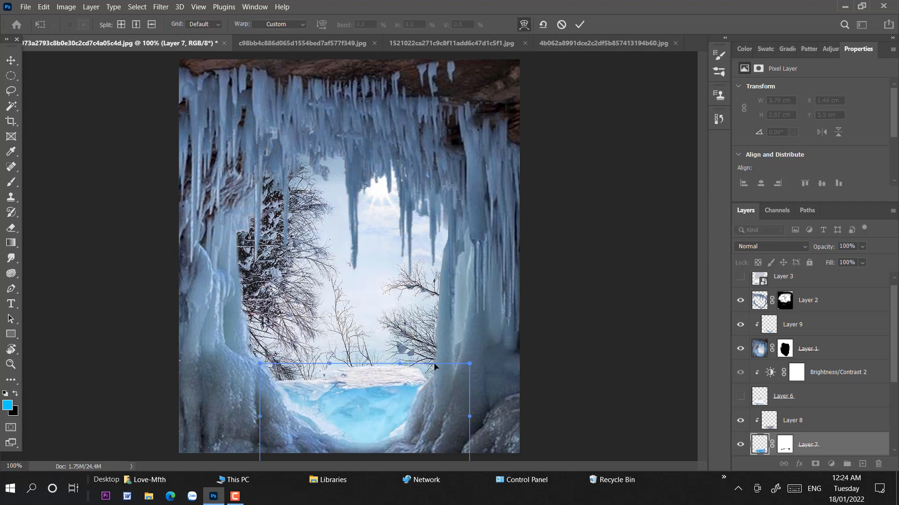
{"action": "left_click_drag", "start_coordinate": [434, 367], "coordinate": [445, 367]}
{"action": "left_click", "coordinate": [11, 61]}
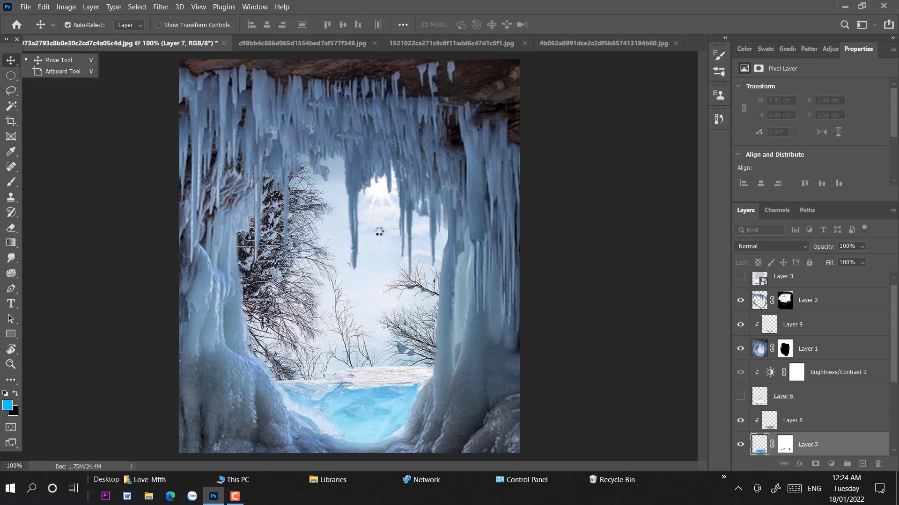
- Make the hidden polar bear layer, Layer 6, visible and select it
{"action": "key", "text": "ctrl+plus"}
{"action": "scroll", "coordinate": [383, 436], "scroll_direction": "down", "scroll_amount": 5}
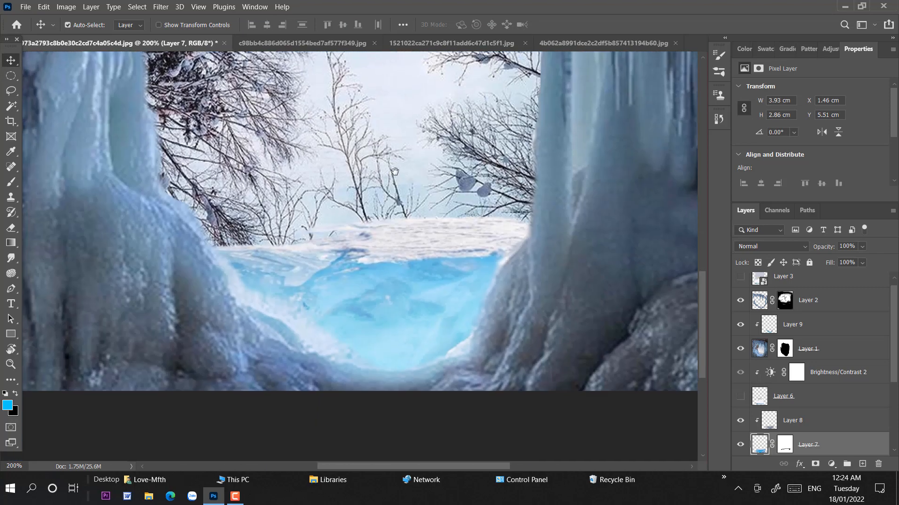
{"action": "scroll", "coordinate": [735, 314], "scroll_direction": "down", "scroll_amount": 3}
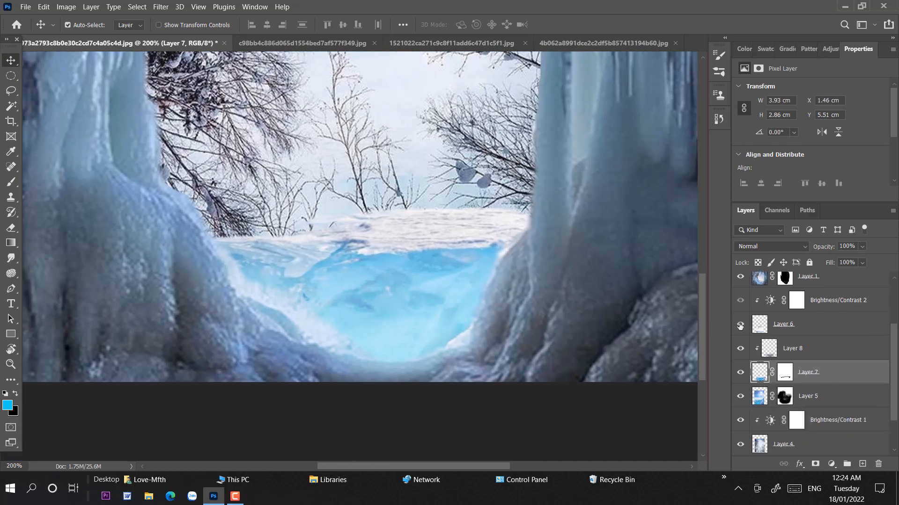
{"action": "left_click", "coordinate": [740, 325]}
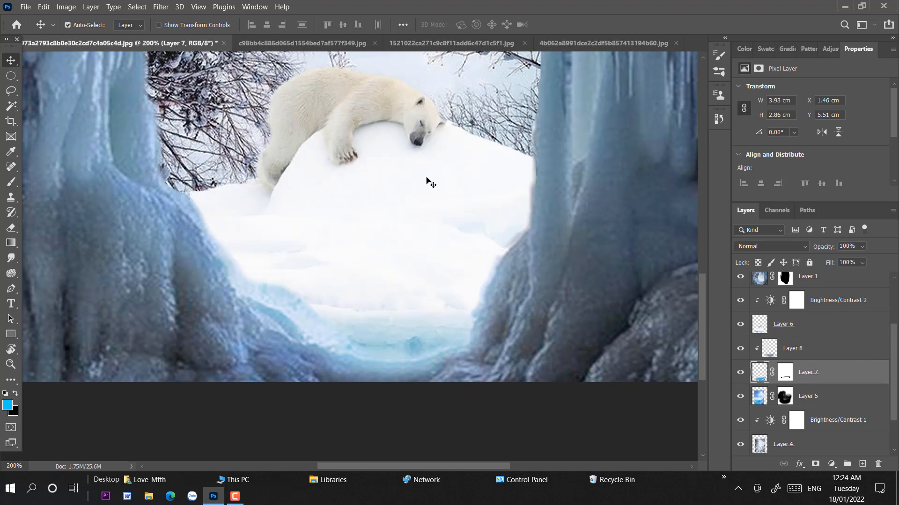
{"action": "key", "text": "ctrl+minus"}
{"action": "left_click", "coordinate": [380, 346], "text": "ctrl"}
{"action": "key", "text": "ctrl+t"}
{"action": "left_click_drag", "start_coordinate": [381, 345], "coordinate": [403, 283]}
{"action": "left_click_drag", "start_coordinate": [457, 227], "coordinate": [504, 268]}
{"action": "key", "text": "ctrl+z"}
{"action": "key", "text": "ctrl+z"}
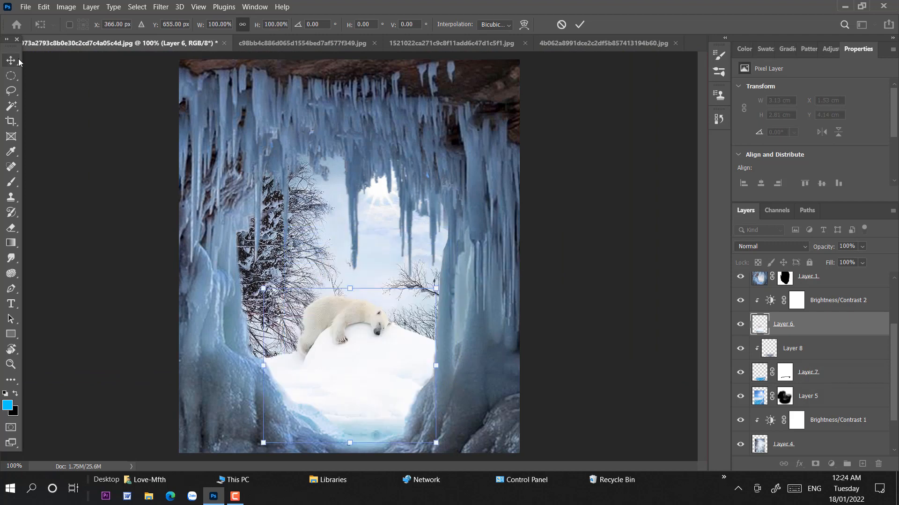
{"action": "key", "text": "Return"}
- Select freehand around the polar bear and upper snow mound on Layer 6 and delete everything outside that selection
{"action": "left_click", "coordinate": [12, 92]}
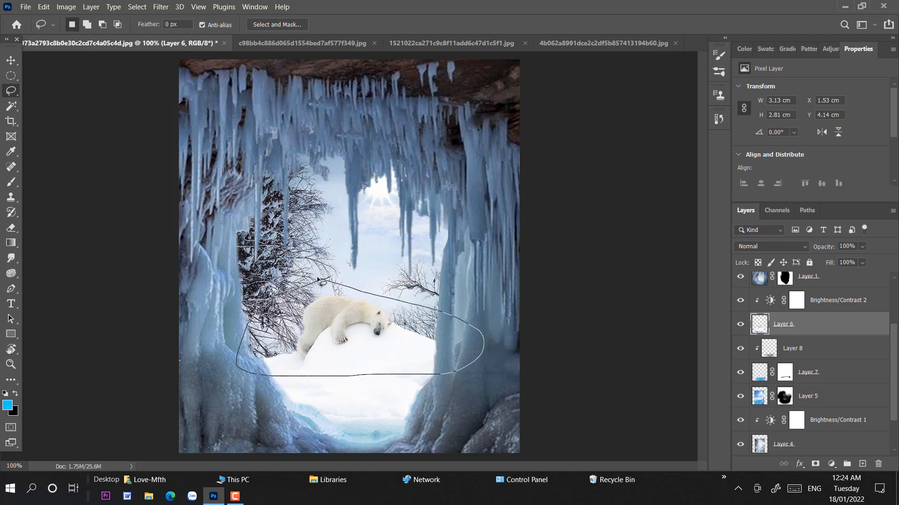
{"action": "left_click_drag", "start_coordinate": [318, 280], "coordinate": [323, 279]}
{"action": "key", "text": "ctrl+shift+i"}
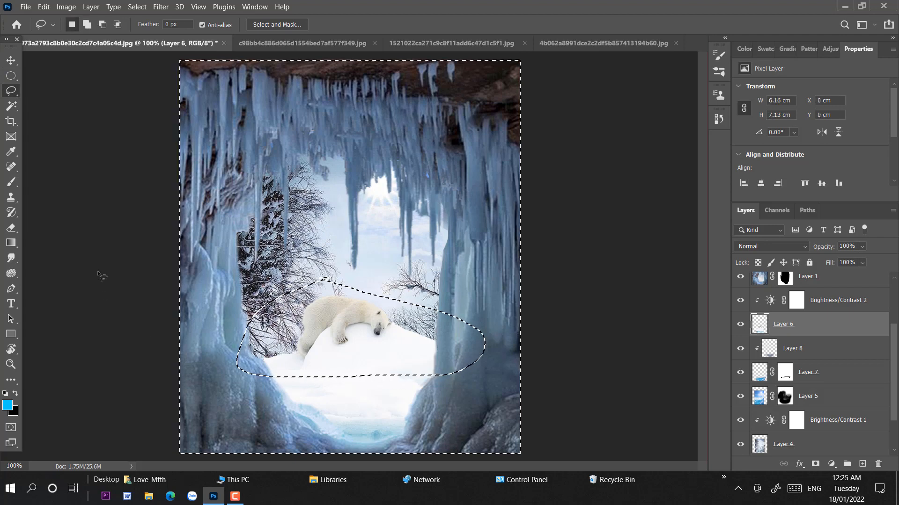
{"action": "key", "text": "Delete"}
{"action": "key", "text": "ctrl+d"}
- Scale the polar bear layer to 95.84% and move it down onto the ice block, at about X 1.79 cm, Y 4.39 cm
{"action": "key", "text": "v"}
{"action": "key", "text": "ctrl+plus"}
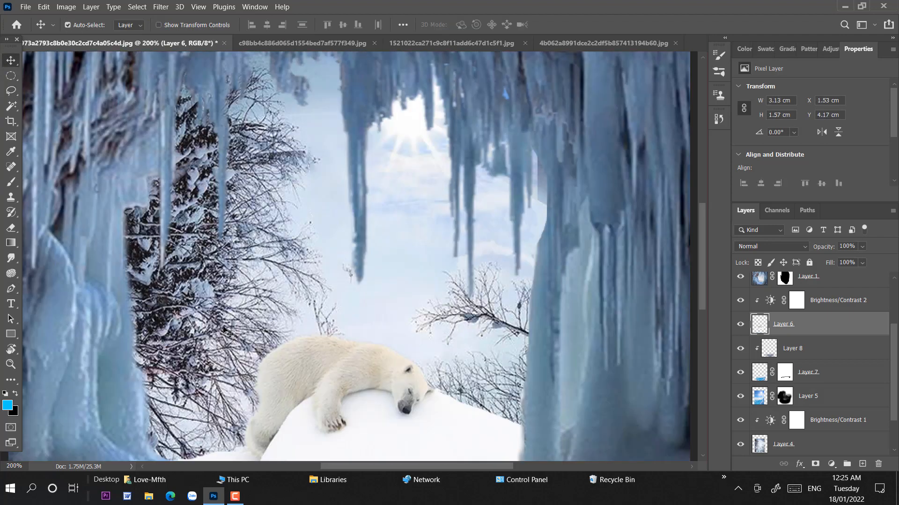
{"action": "scroll", "coordinate": [225, 331], "scroll_direction": "down", "scroll_amount": 5}
{"action": "key", "text": "ctrl+t"}
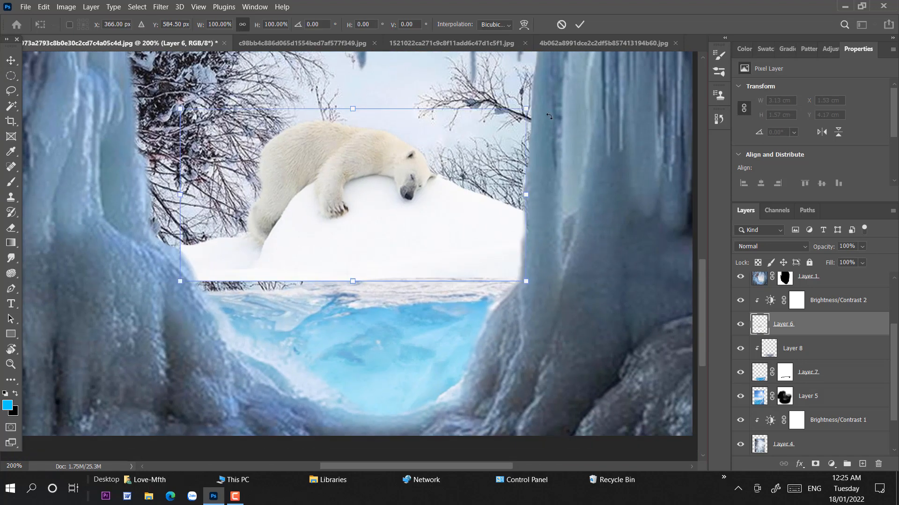
{"action": "left_click_drag", "start_coordinate": [525, 111], "coordinate": [511, 117]}
{"action": "left_click_drag", "start_coordinate": [365, 197], "coordinate": [396, 222]}
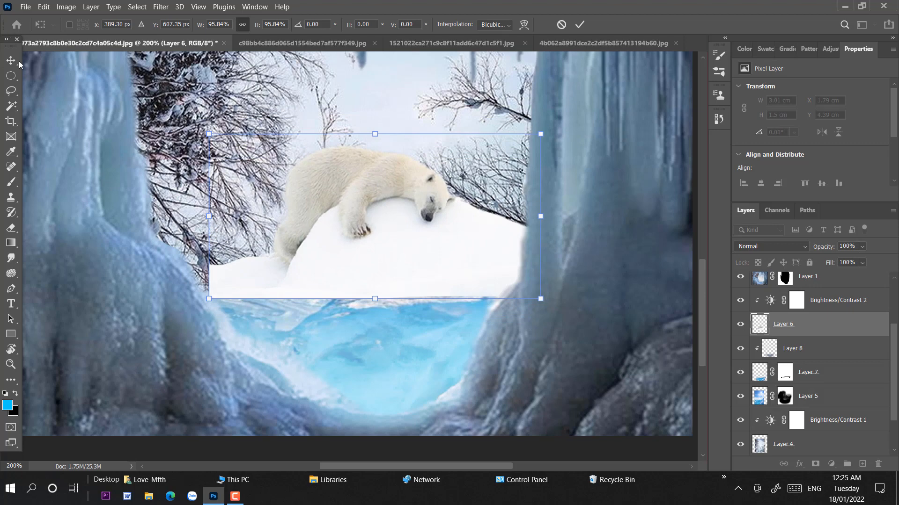
{"action": "key", "text": "Return"}
- Enlarge the polar bear layer to 124.78% width and 120.55% height and position it across the cave opening
{"action": "key", "text": "ctrl+minus"}
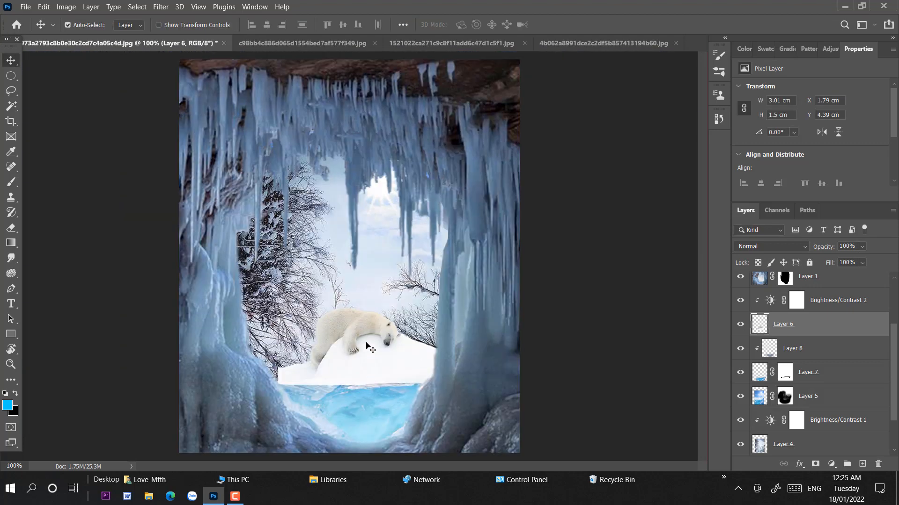
{"action": "key", "text": "ctrl+t"}
{"action": "left_click_drag", "start_coordinate": [360, 385], "coordinate": [358, 385]}
{"action": "left_click_drag", "start_coordinate": [444, 302], "coordinate": [484, 276]}
{"action": "left_click_drag", "start_coordinate": [393, 306], "coordinate": [378, 323]}
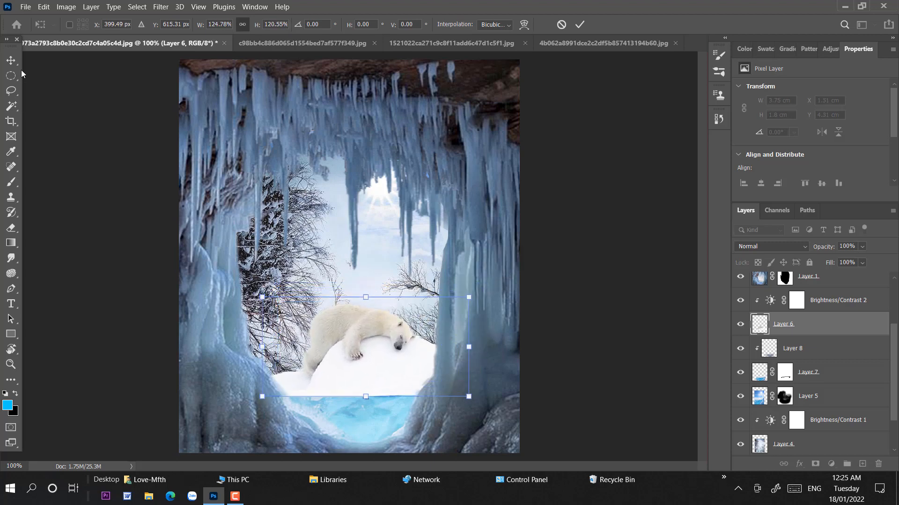
{"action": "key", "text": "Return"}
- Add a layer mask to Layer 6 and brush the snow's lower edge with a soft 36 px black brush at 35% opacity
{"action": "left_click", "coordinate": [814, 464]}
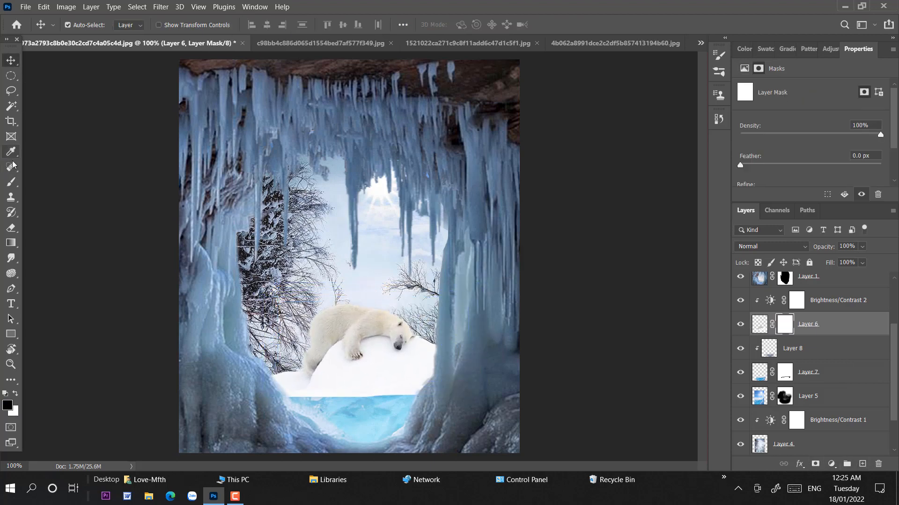
{"action": "key", "text": "b"}
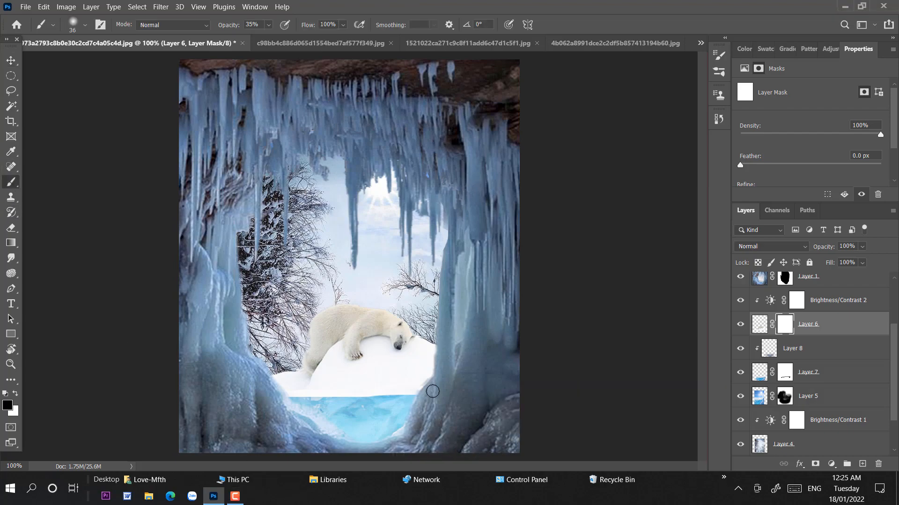
{"action": "key", "text": "ctrl+plus"}
{"action": "key", "text": "ctrl+plus"}
{"action": "left_click_drag", "start_coordinate": [431, 392], "coordinate": [424, 166]}
{"action": "left_click_drag", "start_coordinate": [451, 409], "coordinate": [479, 177]}
{"action": "left_click_drag", "start_coordinate": [606, 223], "coordinate": [573, 224]}
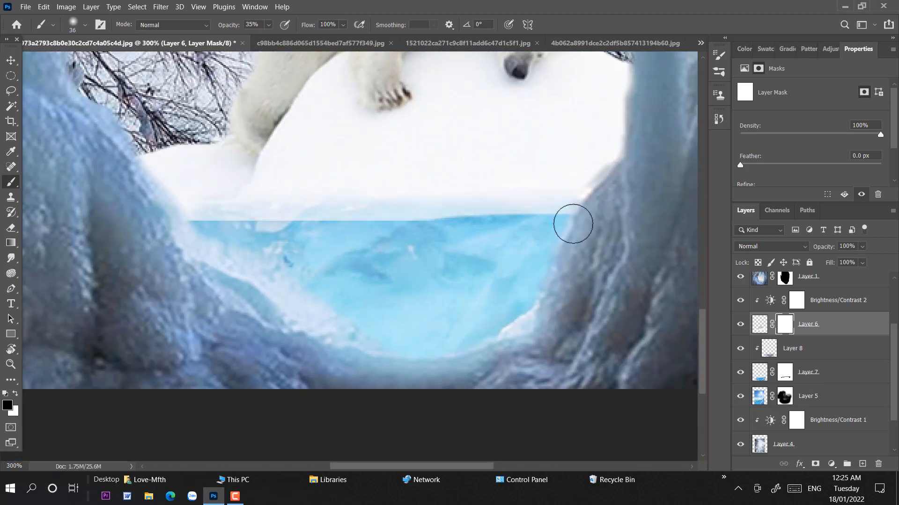
- Mask out the snow overlapping the ice block's top edge on Layer 6 with the black brush at 100% opacity
{"action": "key", "text": "0"}
{"action": "left_click_drag", "start_coordinate": [604, 195], "coordinate": [597, 212]}
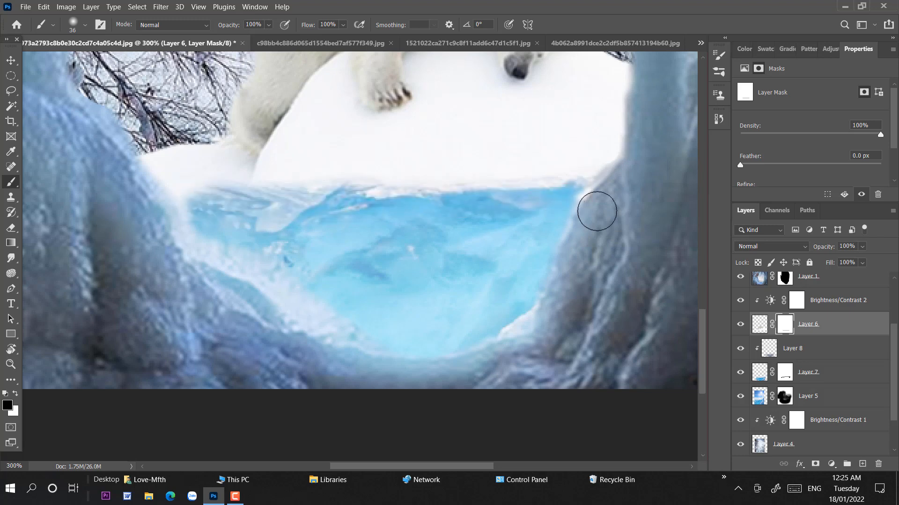
{"action": "mouse_move", "coordinate": [178, 196]}
{"action": "left_mouse_down"}
{"action": "mouse_move", "coordinate": [257, 206]}
{"action": "mouse_move", "coordinate": [202, 201]}
{"action": "mouse_move", "coordinate": [271, 219]}
{"action": "mouse_move", "coordinate": [128, 209]}
{"action": "mouse_move", "coordinate": [548, 224]}
{"action": "mouse_move", "coordinate": [455, 213]}
{"action": "mouse_move", "coordinate": [604, 203]}
{"action": "mouse_move", "coordinate": [373, 205]}
{"action": "left_mouse_up"}
{"action": "key", "text": "ctrl+z"}
{"action": "key", "text": "ctrl+z"}
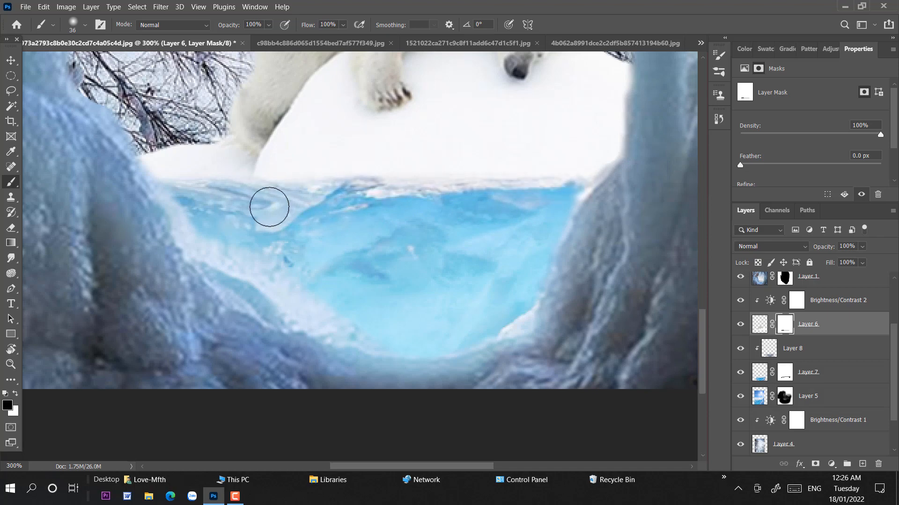
- Nudge the polar bear and its snow mound slightly left and down on the ice block
{"action": "scroll", "coordinate": [371, 239], "scroll_direction": "down", "scroll_amount": 1}
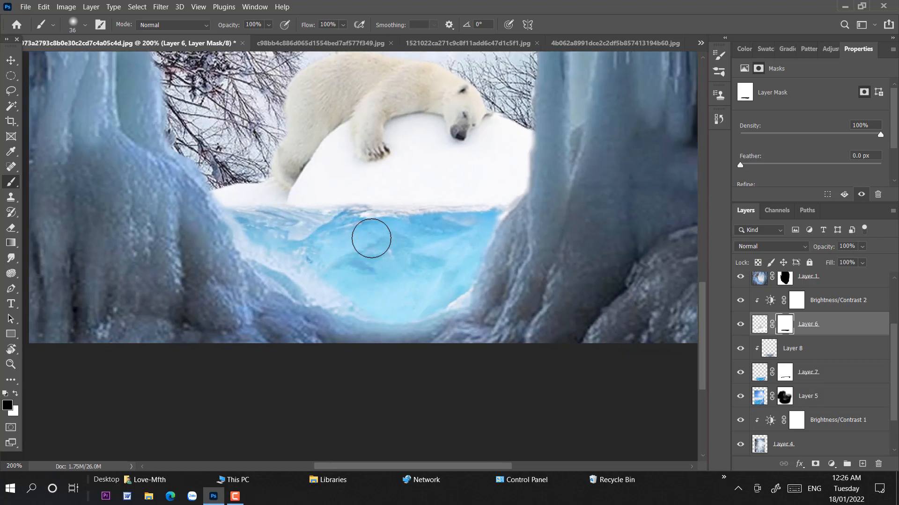
{"action": "scroll", "coordinate": [371, 238], "scroll_direction": "down", "scroll_amount": 1}
{"action": "key", "text": "v"}
{"action": "left_click_drag", "start_coordinate": [341, 344], "coordinate": [340, 346]}
{"action": "key", "text": "ctrl+plus"}
{"action": "left_click_drag", "start_coordinate": [315, 307], "coordinate": [325, 243]}
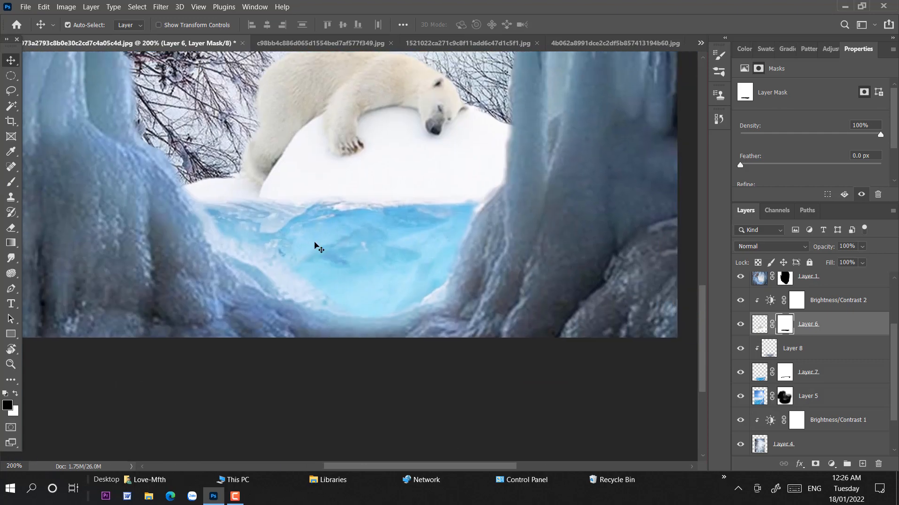
{"action": "left_click_drag", "start_coordinate": [308, 172], "coordinate": [332, 173]}
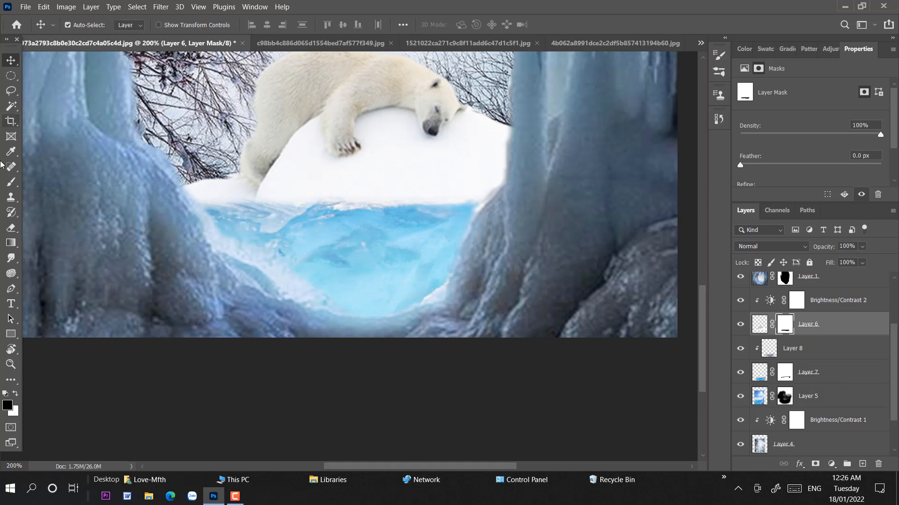
- Blend the snow's lower edge into the ice on Layer 6's mask with the black brush at 26% and 13% opacity
{"action": "key", "text": "b"}
{"action": "left_click_drag", "start_coordinate": [270, 24], "coordinate": [254, 63]}
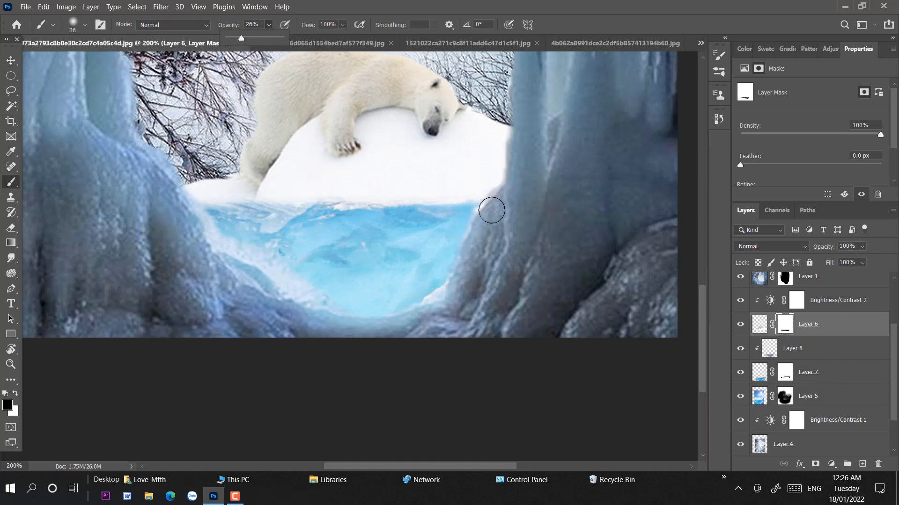
{"action": "left_click", "coordinate": [492, 210]}
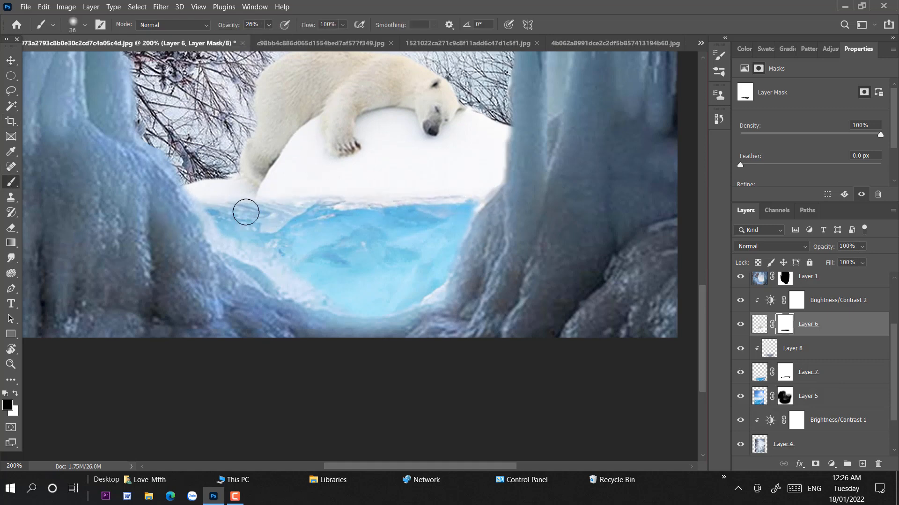
{"action": "left_click", "coordinate": [268, 25]}
{"action": "left_click", "coordinate": [265, 40]}
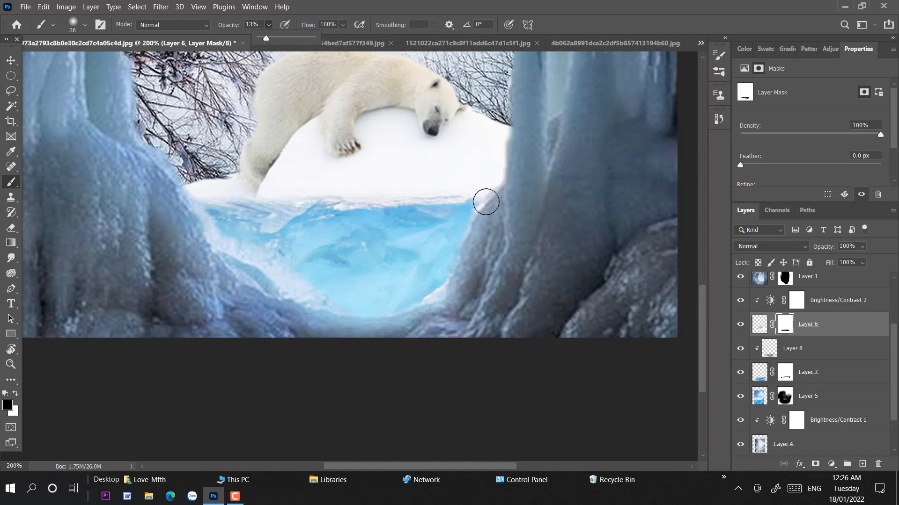
{"action": "left_click", "coordinate": [487, 201]}
{"action": "mouse_move", "coordinate": [513, 193]}
{"action": "left_mouse_down"}
{"action": "mouse_move", "coordinate": [491, 201]}
{"action": "mouse_move", "coordinate": [244, 191]}
{"action": "left_mouse_up"}
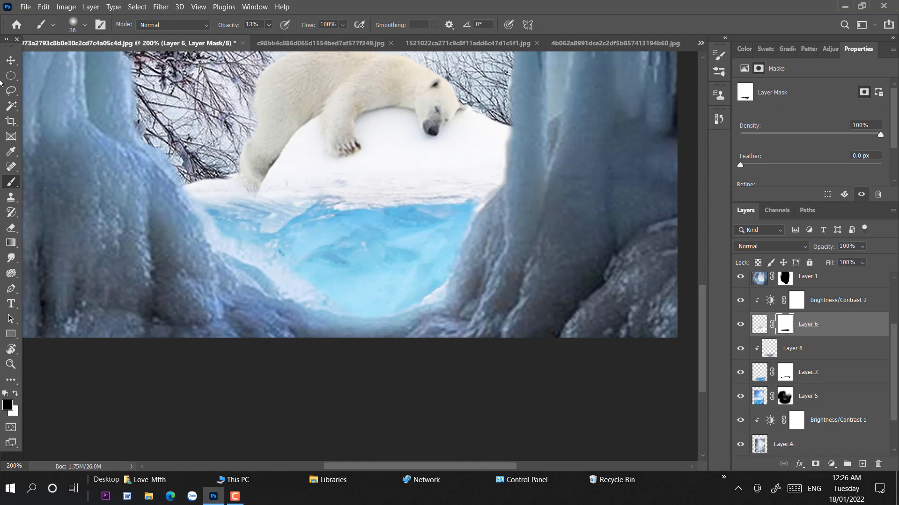
- Shift the polar bear layer a few pixels further left and down, and set white as the mask brush colour
{"action": "left_click", "coordinate": [12, 60]}
{"action": "left_click_drag", "start_coordinate": [481, 150], "coordinate": [476, 152]}
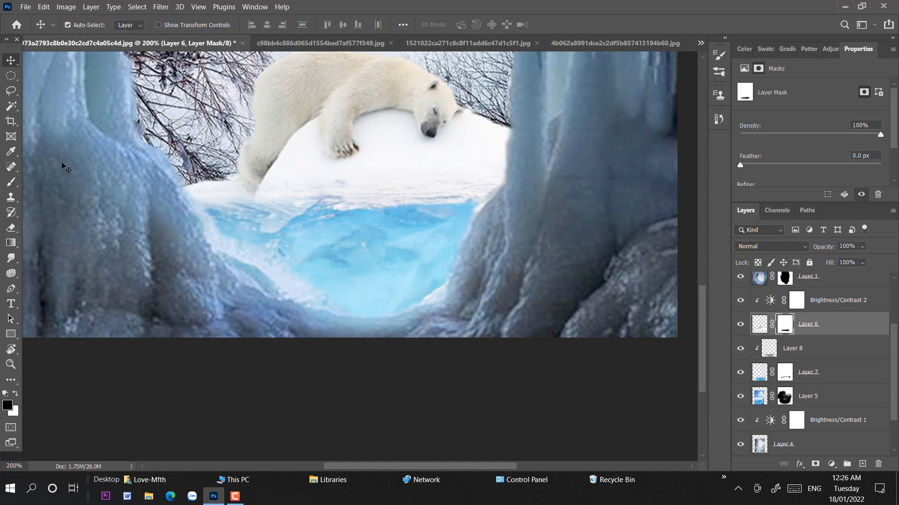
{"action": "key", "text": "b"}
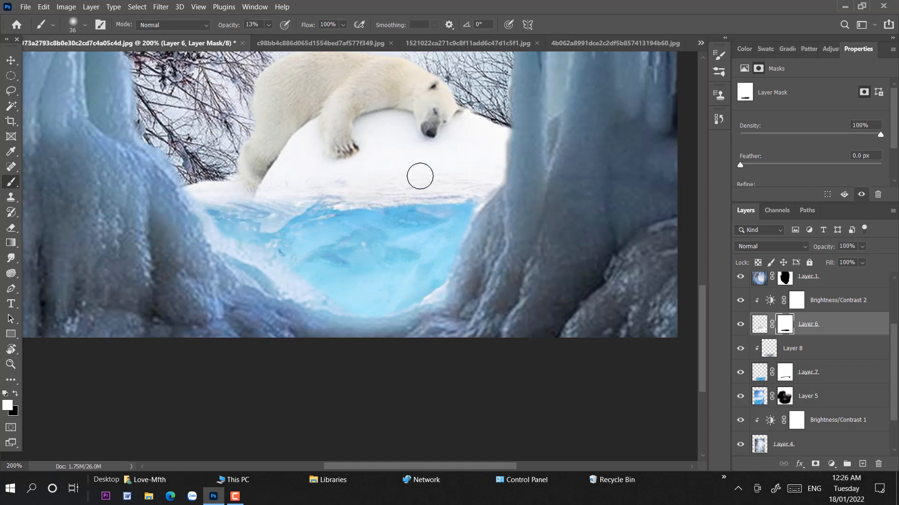
{"action": "left_click", "coordinate": [11, 60]}
- Scale the icicle frame, bear, ice and background layers up together to about 125%, keeping the scene framed in the canvas
{"action": "key", "text": "ctrl+0"}
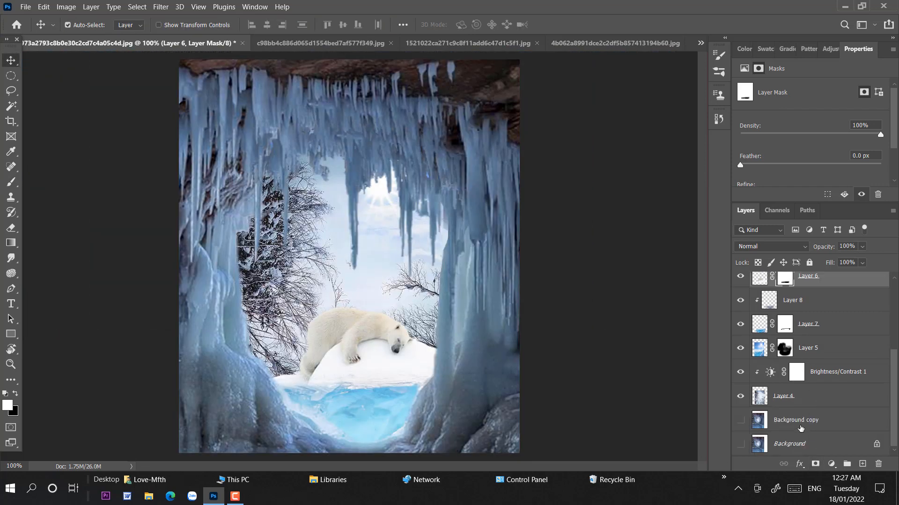
{"action": "key", "text": "ctrl+t"}
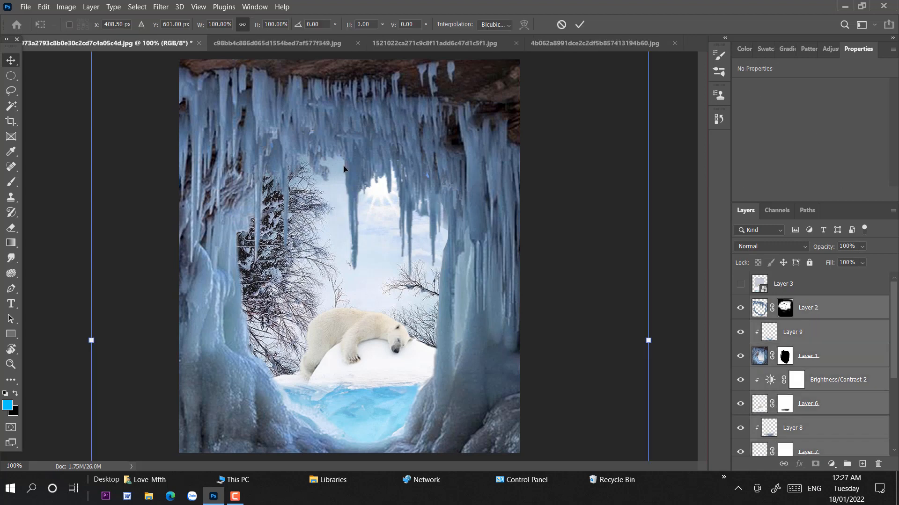
{"action": "key", "text": "ctrl+minus"}
{"action": "mouse_move", "coordinate": [364, 68]}
{"action": "left_mouse_down"}
{"action": "mouse_move", "coordinate": [364, 47]}
{"action": "mouse_move", "coordinate": [364, 61]}
{"action": "left_mouse_up"}
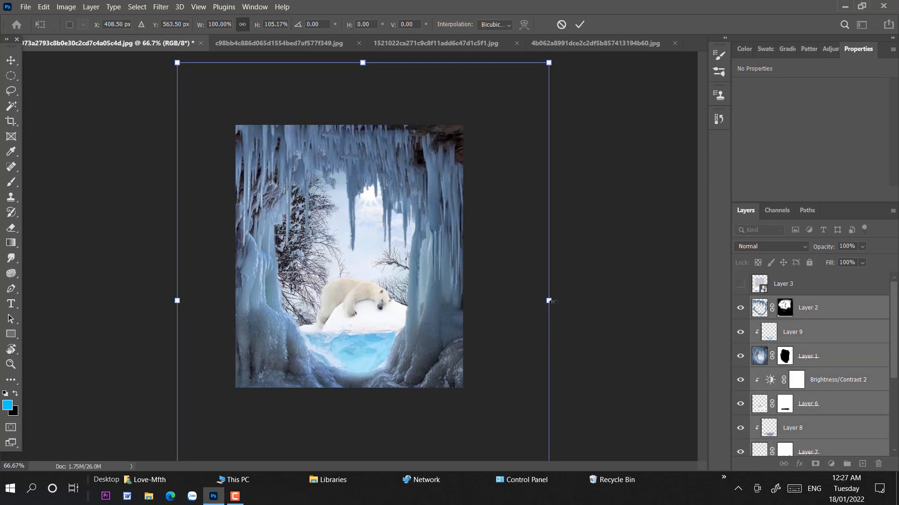
{"action": "left_click_drag", "start_coordinate": [552, 300], "coordinate": [559, 299]}
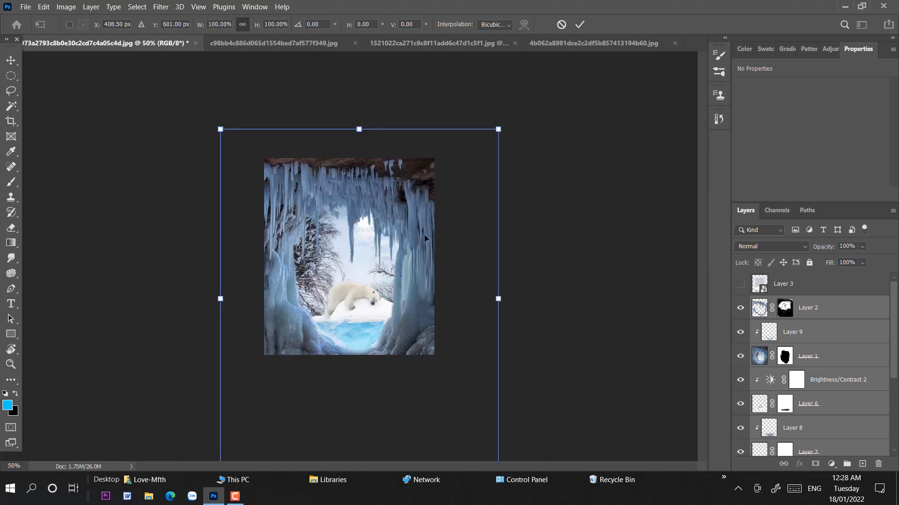
{"action": "left_click_drag", "start_coordinate": [499, 126], "coordinate": [543, 72]}
{"action": "left_click_drag", "start_coordinate": [509, 177], "coordinate": [483, 195]}
{"action": "left_click_drag", "start_coordinate": [518, 91], "coordinate": [540, 67]}
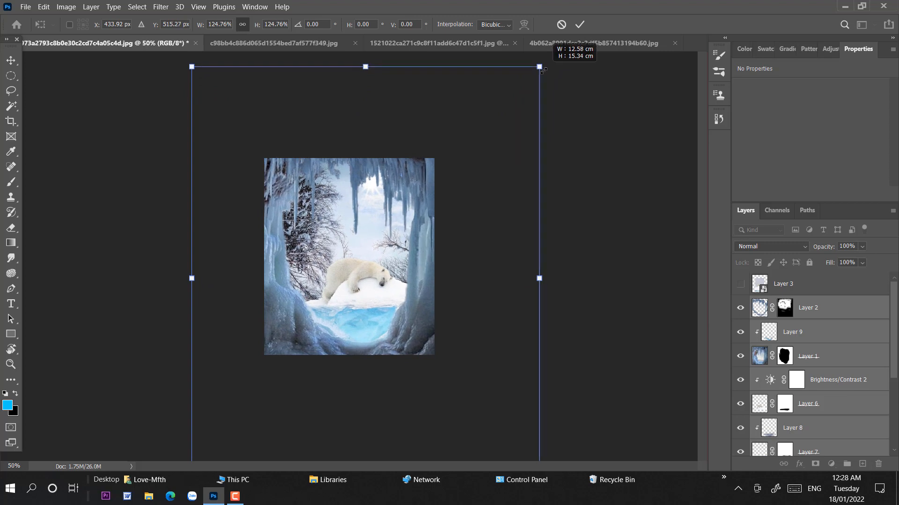
{"action": "key", "text": "Return"}
- Shorten the hanging icicles on Layer 2 by transforming the layer's lower edge upward
{"action": "left_click", "coordinate": [359, 187]}
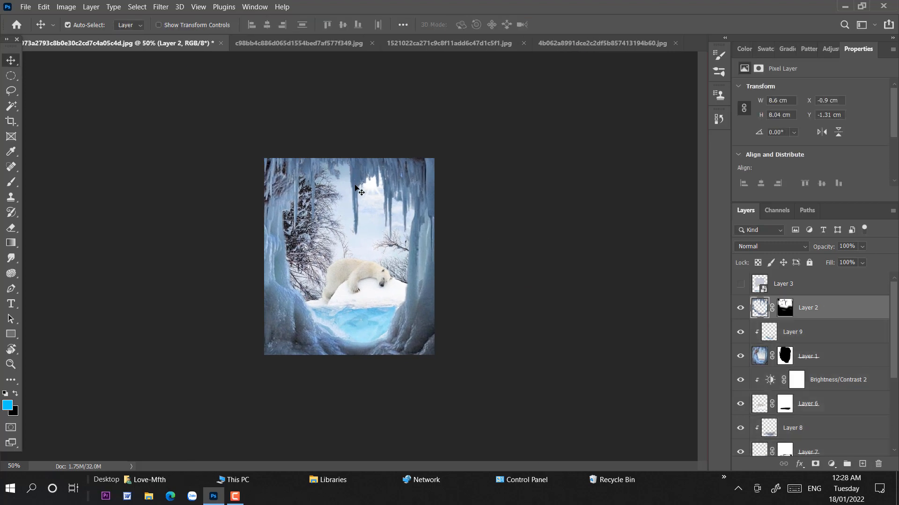
{"action": "key", "text": "ctrl+t"}
{"action": "left_click_drag", "start_coordinate": [358, 345], "coordinate": [359, 319]}
{"action": "key", "text": "Return"}
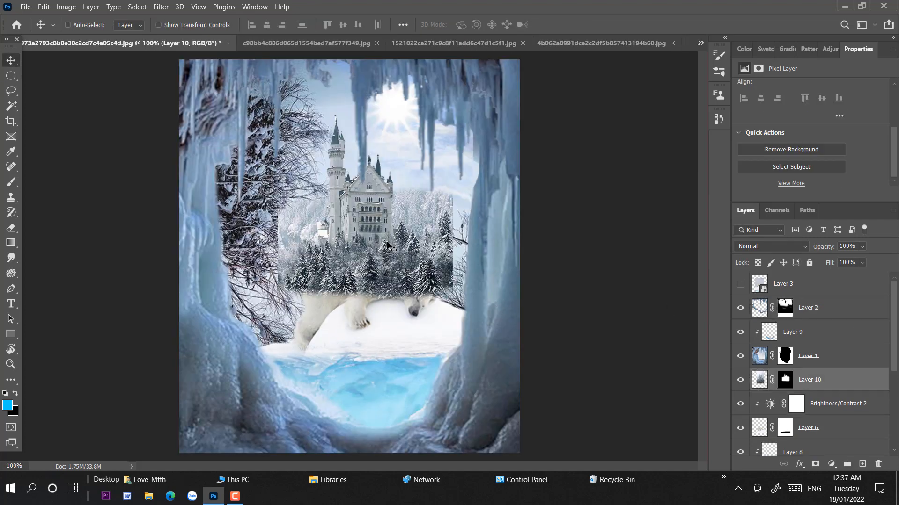
- Mask out the castle layer's side edges and the forest covering the bear with an 89 px soft round black brush
{"action": "key", "text": "ctrl+plus"}
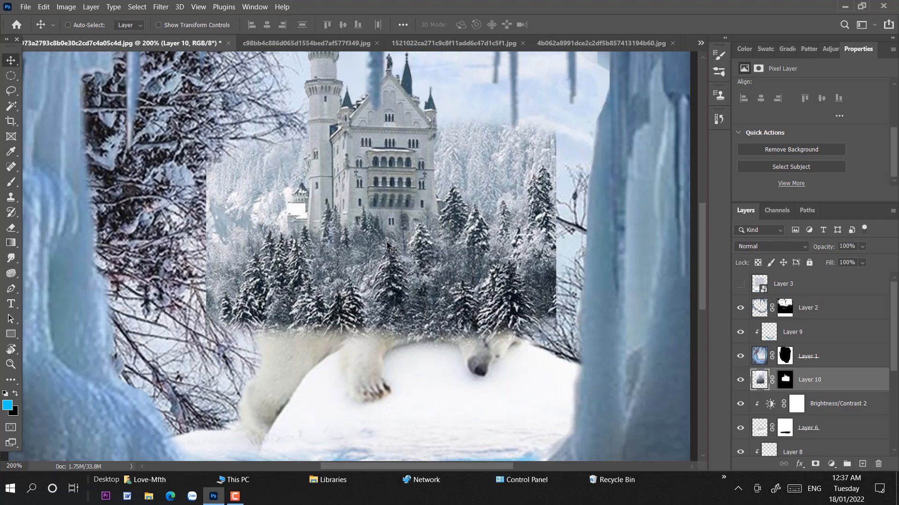
{"action": "left_click_drag", "start_coordinate": [495, 222], "coordinate": [494, 326]}
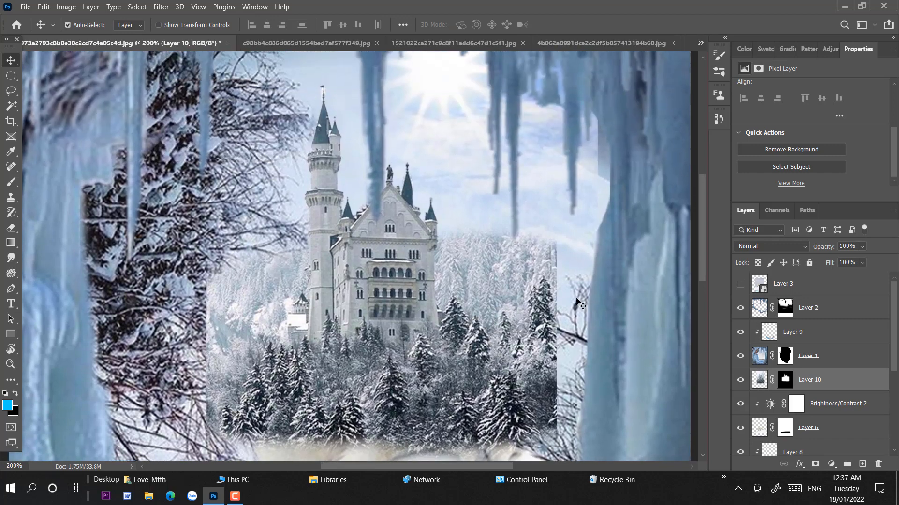
{"action": "left_click_drag", "start_coordinate": [572, 306], "coordinate": [567, 222]}
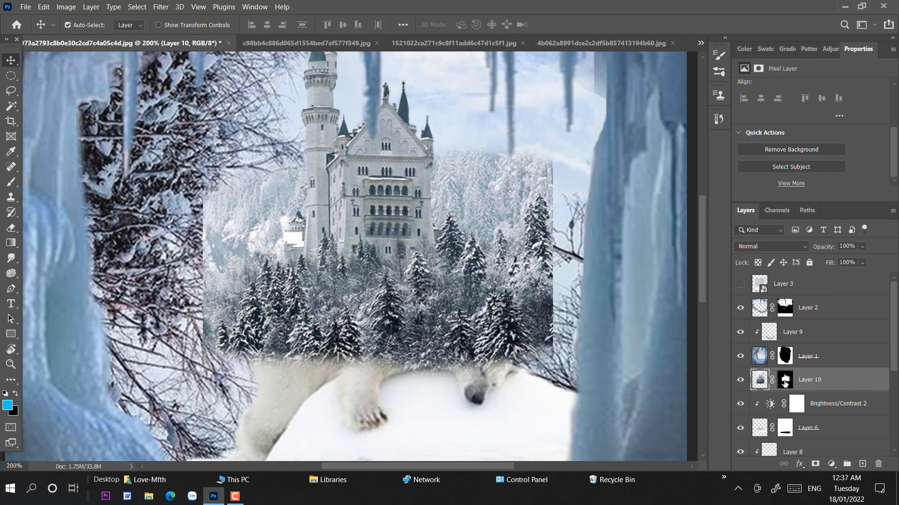
{"action": "key", "text": "ctrl+backslash"}
{"action": "left_click", "coordinate": [12, 181]}
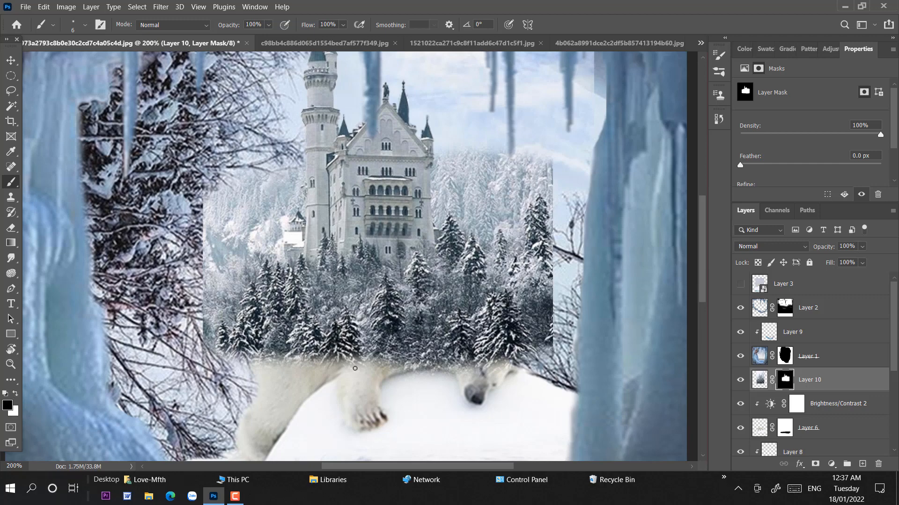
{"action": "right_click", "coordinate": [520, 298]}
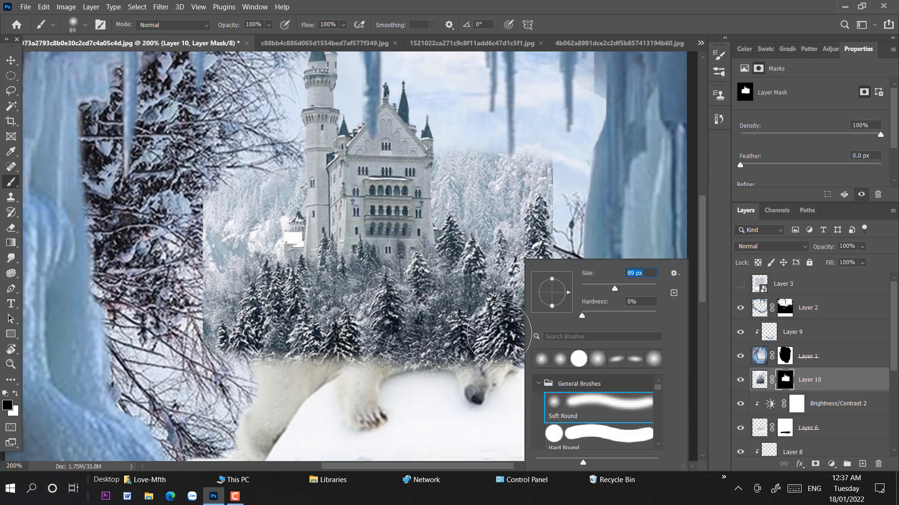
{"action": "mouse_move", "coordinate": [499, 333]}
{"action": "left_mouse_down"}
{"action": "mouse_move", "coordinate": [578, 397]}
{"action": "mouse_move", "coordinate": [534, 348]}
{"action": "mouse_move", "coordinate": [545, 176]}
{"action": "mouse_move", "coordinate": [533, 293]}
{"action": "mouse_move", "coordinate": [533, 240]}
{"action": "left_mouse_up"}
{"action": "mouse_move", "coordinate": [182, 131]}
{"action": "left_mouse_down"}
{"action": "mouse_move", "coordinate": [167, 334]}
{"action": "mouse_move", "coordinate": [228, 191]}
{"action": "left_mouse_up"}
- Warp the castle on Layer 10, shifting it slightly right and down so its forest sits behind the bear
{"action": "key", "text": "ctrl+t"}
{"action": "right_click", "coordinate": [378, 255]}
{"action": "left_click", "coordinate": [403, 332]}
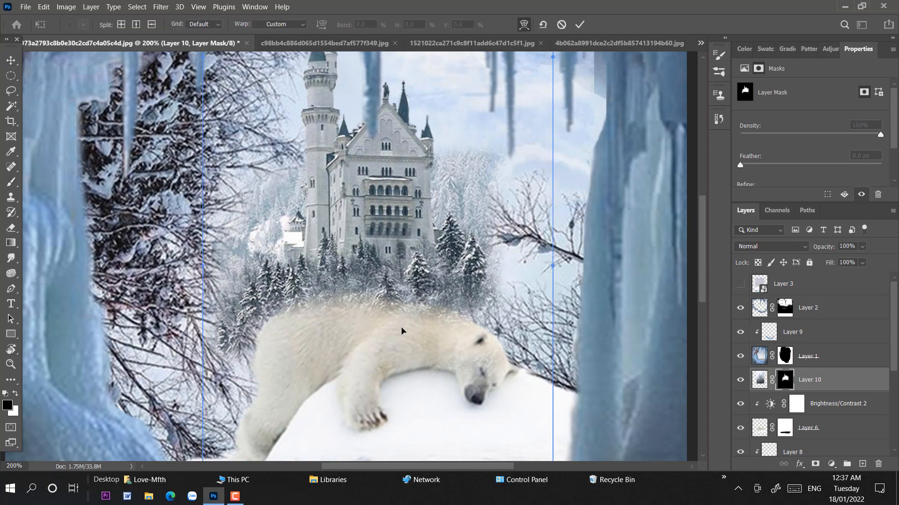
{"action": "left_click_drag", "start_coordinate": [399, 301], "coordinate": [400, 311]}
{"action": "left_click_drag", "start_coordinate": [497, 315], "coordinate": [514, 320]}
{"action": "left_click_drag", "start_coordinate": [213, 332], "coordinate": [220, 336]}
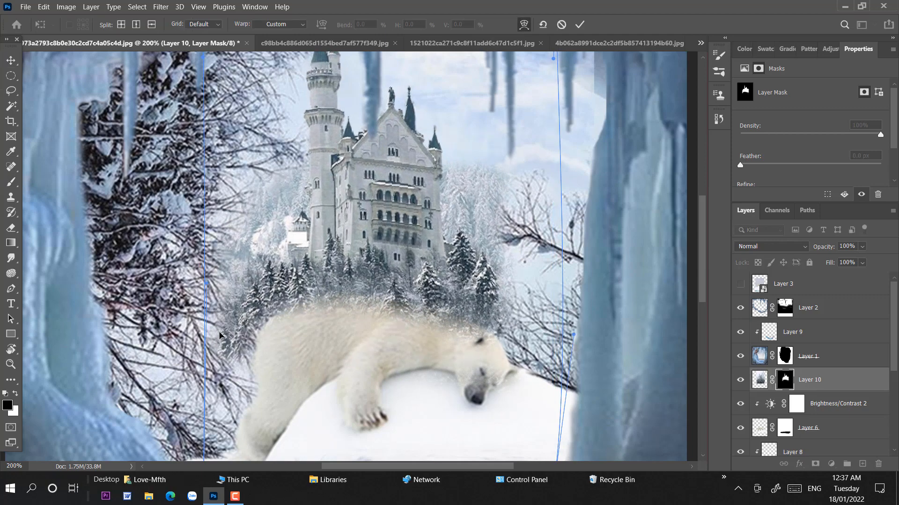
{"action": "left_click_drag", "start_coordinate": [504, 307], "coordinate": [505, 303]}
{"action": "left_click_drag", "start_coordinate": [512, 145], "coordinate": [521, 194]}
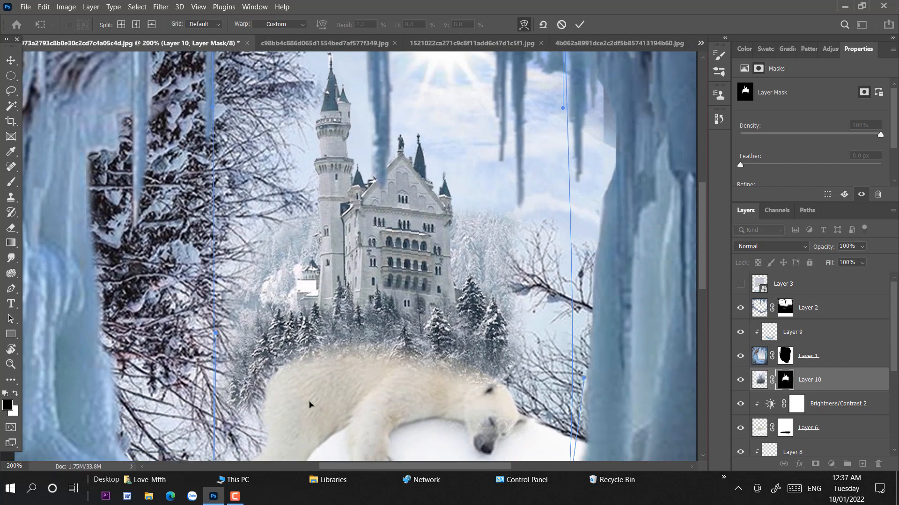
{"action": "left_click_drag", "start_coordinate": [308, 406], "coordinate": [312, 338]}
{"action": "left_click_drag", "start_coordinate": [248, 327], "coordinate": [261, 329]}
{"action": "left_click_drag", "start_coordinate": [358, 187], "coordinate": [361, 187]}
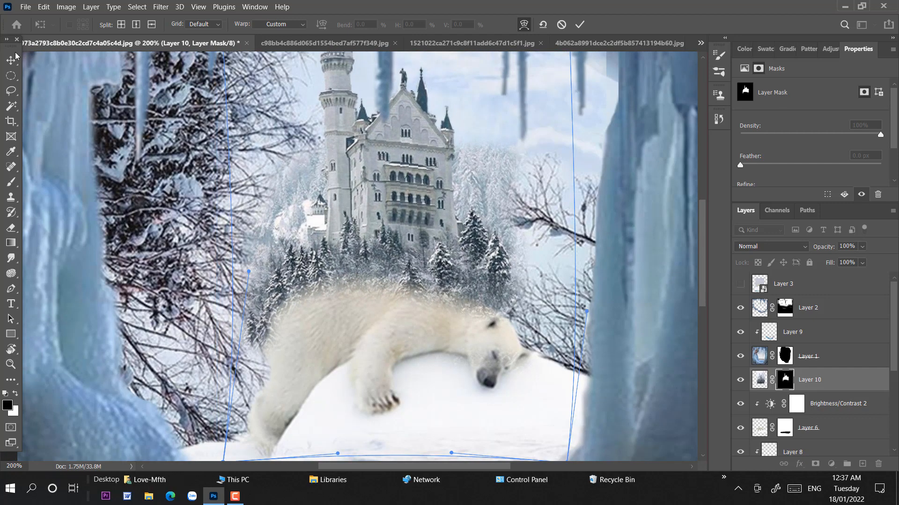
{"action": "left_click", "coordinate": [15, 56]}
- Paint the forest back in behind the bear on Layer 10's mask with a 31 px white brush
{"action": "key", "text": "ctrl+plus"}
{"action": "left_click_drag", "start_coordinate": [501, 294], "coordinate": [481, 195]}
{"action": "key", "text": "b"}
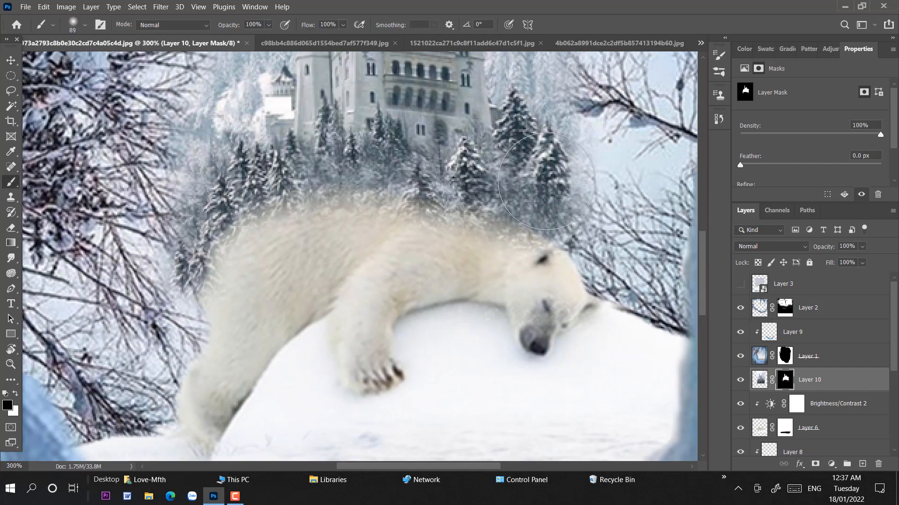
{"action": "right_click", "coordinate": [550, 184]}
{"action": "left_click_drag", "start_coordinate": [631, 215], "coordinate": [619, 215]}
{"action": "left_click", "coordinate": [505, 181]}
{"action": "key", "text": "x"}
{"action": "mouse_move", "coordinate": [344, 183]}
{"action": "left_mouse_down"}
{"action": "mouse_move", "coordinate": [240, 192]}
{"action": "mouse_move", "coordinate": [319, 173]}
{"action": "mouse_move", "coordinate": [534, 216]}
{"action": "mouse_move", "coordinate": [518, 148]}
{"action": "left_mouse_up"}
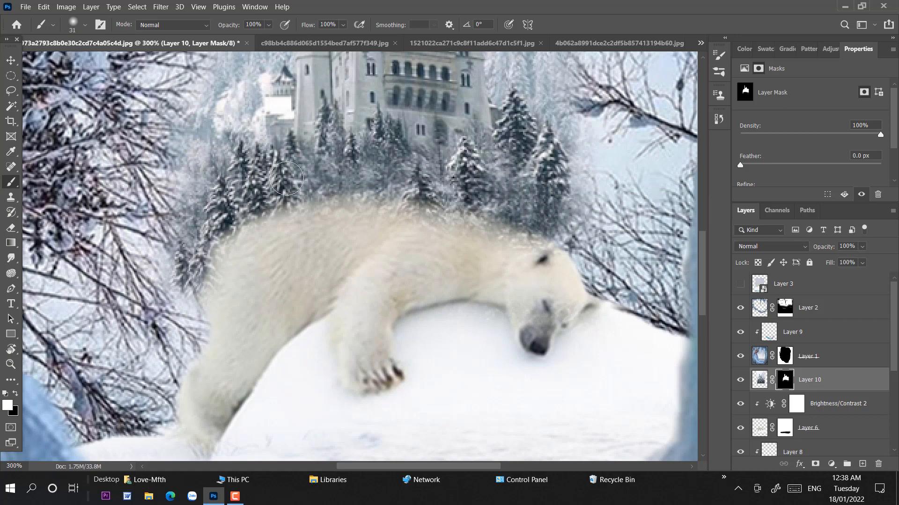
- Clean the forest off the bear's back and neck on Layer 10's mask with a 12 px black brush
{"action": "right_click", "coordinate": [331, 221]}
{"action": "left_click_drag", "start_coordinate": [408, 255], "coordinate": [402, 256]}
{"action": "left_click", "coordinate": [335, 218]}
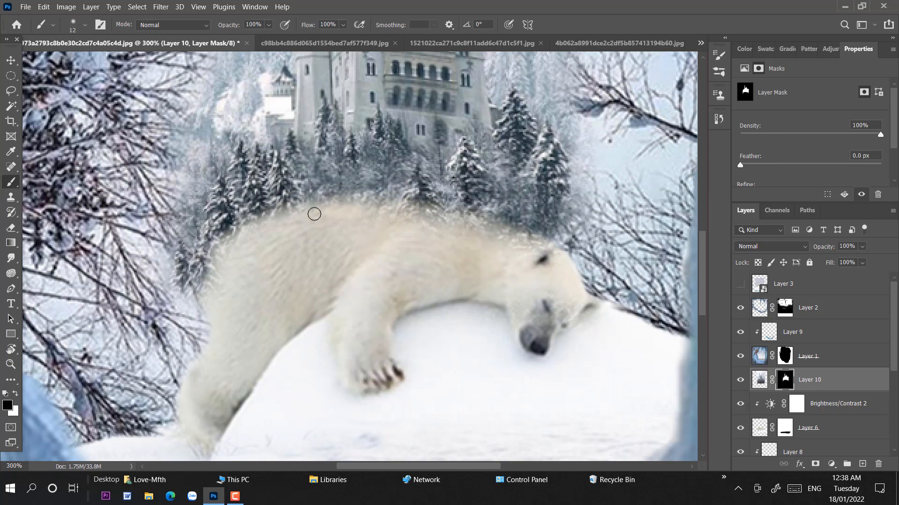
{"action": "mouse_move", "coordinate": [313, 213]}
{"action": "left_mouse_down"}
{"action": "mouse_move", "coordinate": [249, 236]}
{"action": "mouse_move", "coordinate": [209, 276]}
{"action": "mouse_move", "coordinate": [239, 251]}
{"action": "mouse_move", "coordinate": [402, 213]}
{"action": "mouse_move", "coordinate": [514, 250]}
{"action": "mouse_move", "coordinate": [473, 226]}
{"action": "mouse_move", "coordinate": [490, 240]}
{"action": "left_mouse_up"}
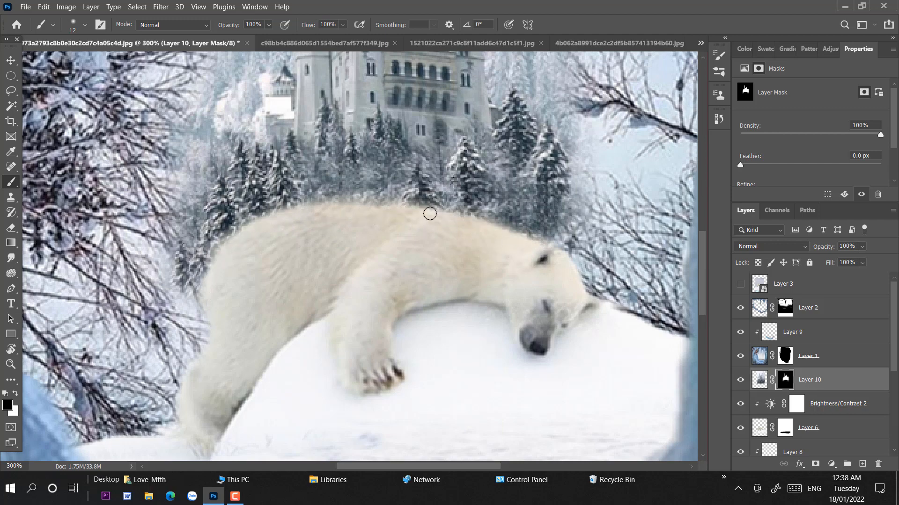
{"action": "mouse_move", "coordinate": [429, 213]}
{"action": "left_mouse_down"}
{"action": "mouse_move", "coordinate": [429, 202]}
{"action": "mouse_move", "coordinate": [457, 212]}
{"action": "mouse_move", "coordinate": [287, 203]}
{"action": "mouse_move", "coordinate": [385, 230]}
{"action": "mouse_move", "coordinate": [515, 241]}
{"action": "left_mouse_up"}
{"action": "scroll", "coordinate": [371, 243], "scroll_direction": "down", "scroll_amount": 5}
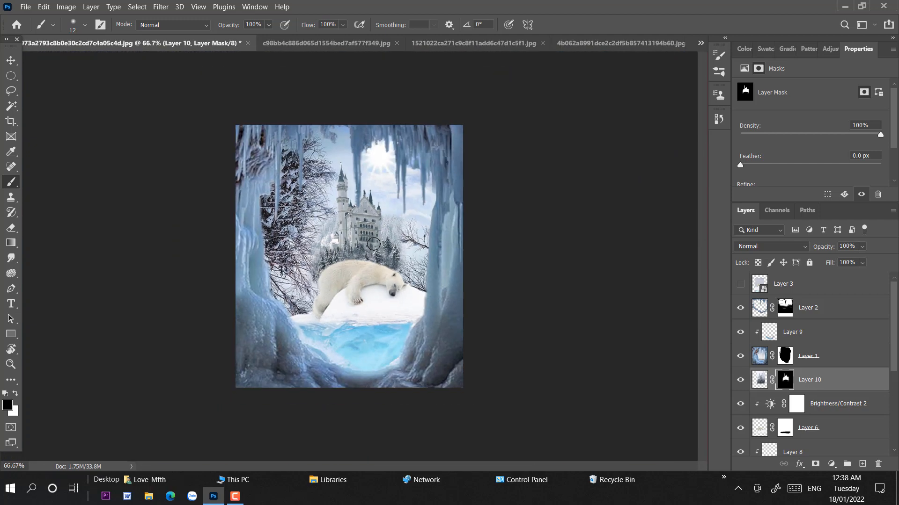
- Nudge the castle layer slightly down and compare its placement by undoing and redoing the move
{"action": "scroll", "coordinate": [374, 243], "scroll_direction": "up", "scroll_amount": 6}
{"action": "key", "text": "v"}
{"action": "left_click_drag", "start_coordinate": [452, 200], "coordinate": [454, 207]}
{"action": "key", "text": "ctrl+z"}
{"action": "key", "text": "ctrl+shift+z"}
- Blend the forest into the bear's back outline on Layer 10's mask with the white brush at 43% opacity
{"action": "left_click_drag", "start_coordinate": [407, 229], "coordinate": [390, 142]}
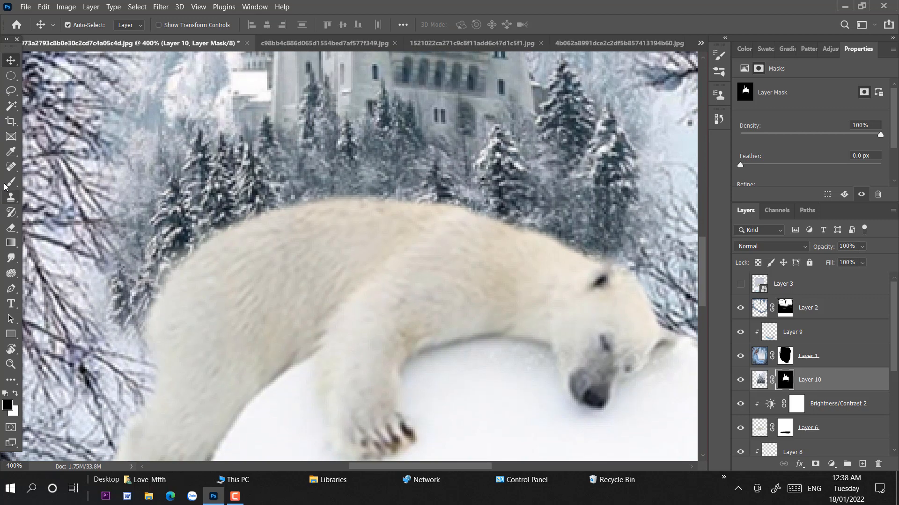
{"action": "left_click", "coordinate": [11, 182]}
{"action": "left_click", "coordinate": [269, 24]}
{"action": "key", "text": "x"}
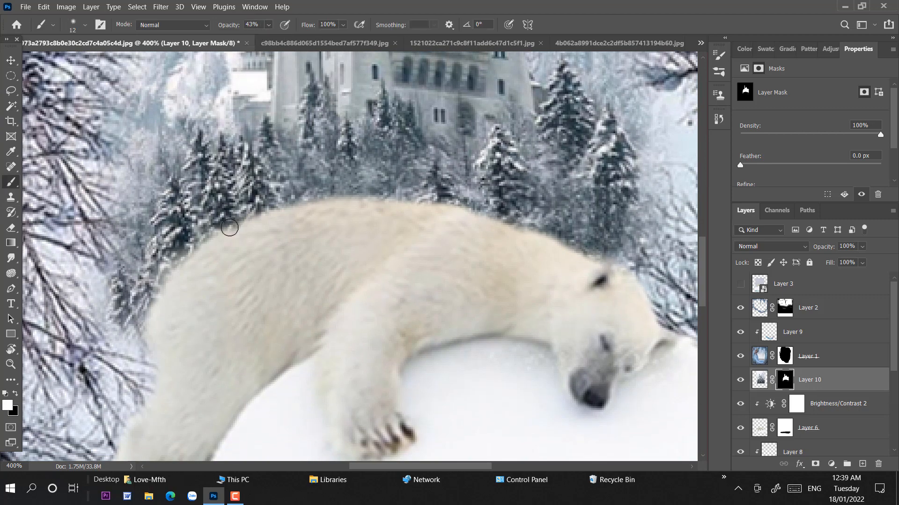
{"action": "mouse_move", "coordinate": [229, 228]}
{"action": "left_mouse_down"}
{"action": "mouse_move", "coordinate": [170, 262]}
{"action": "mouse_move", "coordinate": [138, 314]}
{"action": "mouse_move", "coordinate": [300, 197]}
{"action": "mouse_move", "coordinate": [490, 214]}
{"action": "mouse_move", "coordinate": [630, 274]}
{"action": "left_mouse_up"}
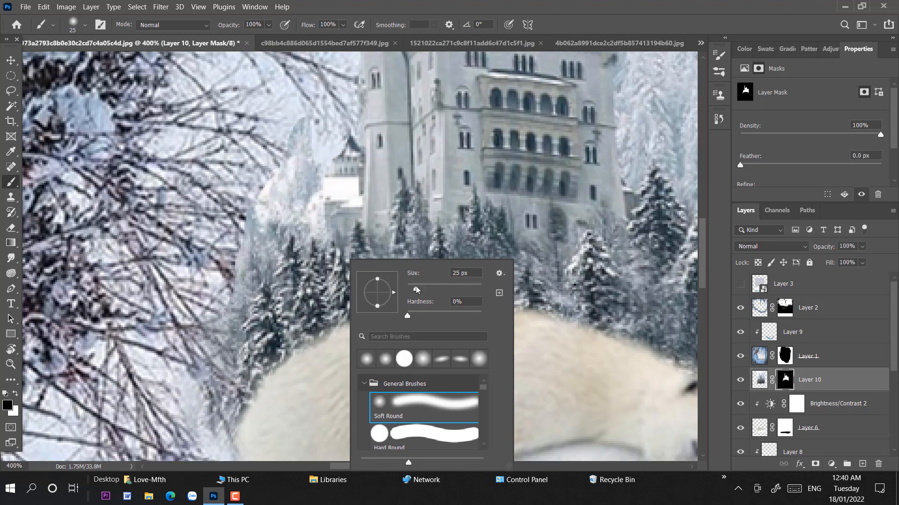
- Mask out the pale forest left of the castle on Layer 10 with black brushes of 21 px and 10 px at 100% opacity
{"action": "left_click_drag", "start_coordinate": [416, 286], "coordinate": [414, 287]}
{"action": "mouse_move", "coordinate": [290, 128]}
{"action": "left_mouse_down"}
{"action": "mouse_move", "coordinate": [309, 157]}
{"action": "mouse_move", "coordinate": [208, 336]}
{"action": "mouse_move", "coordinate": [252, 221]}
{"action": "left_mouse_up"}
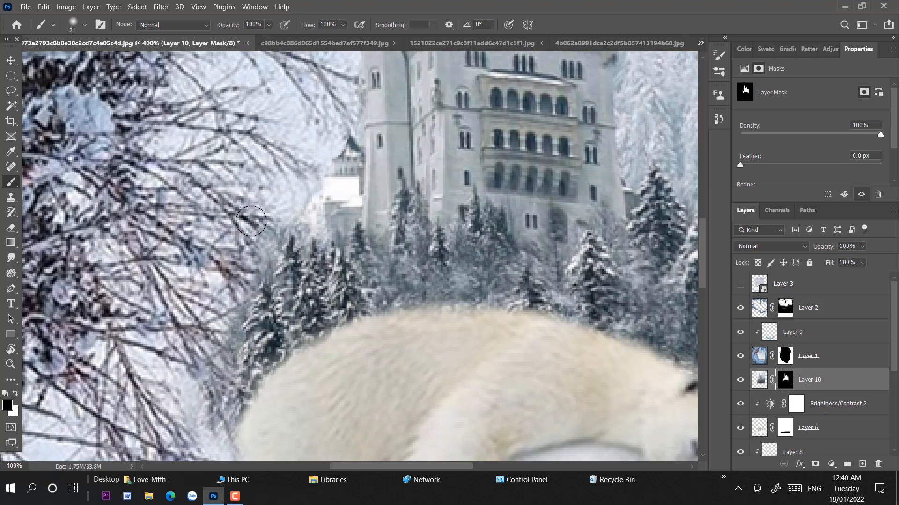
{"action": "mouse_move", "coordinate": [632, 141]}
{"action": "left_mouse_down"}
{"action": "mouse_move", "coordinate": [233, 325]}
{"action": "mouse_move", "coordinate": [233, 213]}
{"action": "left_mouse_up"}
{"action": "left_click_drag", "start_coordinate": [342, 282], "coordinate": [347, 382]}
{"action": "mouse_move", "coordinate": [304, 124]}
{"action": "left_mouse_down"}
{"action": "mouse_move", "coordinate": [331, 202]}
{"action": "mouse_move", "coordinate": [321, 345]}
{"action": "mouse_move", "coordinate": [304, 234]}
{"action": "mouse_move", "coordinate": [264, 226]}
{"action": "mouse_move", "coordinate": [261, 210]}
{"action": "left_mouse_up"}
{"action": "right_click", "coordinate": [272, 205]}
{"action": "left_click_drag", "start_coordinate": [341, 237], "coordinate": [337, 236]}
{"action": "mouse_move", "coordinate": [261, 201]}
{"action": "left_mouse_down"}
{"action": "mouse_move", "coordinate": [254, 314]}
{"action": "mouse_move", "coordinate": [276, 299]}
{"action": "mouse_move", "coordinate": [277, 225]}
{"action": "left_mouse_up"}
- Trim the castle layer's mask around the snowy firs and bare branches right of the castle with the 10 px black brush
{"action": "left_click_drag", "start_coordinate": [310, 320], "coordinate": [314, 254]}
{"action": "left_click_drag", "start_coordinate": [316, 284], "coordinate": [341, 266]}
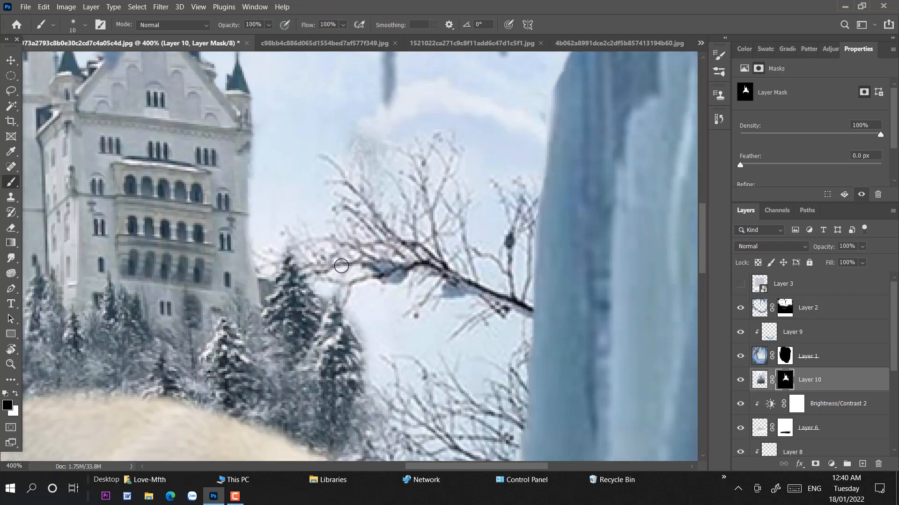
{"action": "left_click_drag", "start_coordinate": [394, 253], "coordinate": [393, 257]}
{"action": "left_click_drag", "start_coordinate": [381, 308], "coordinate": [390, 362]}
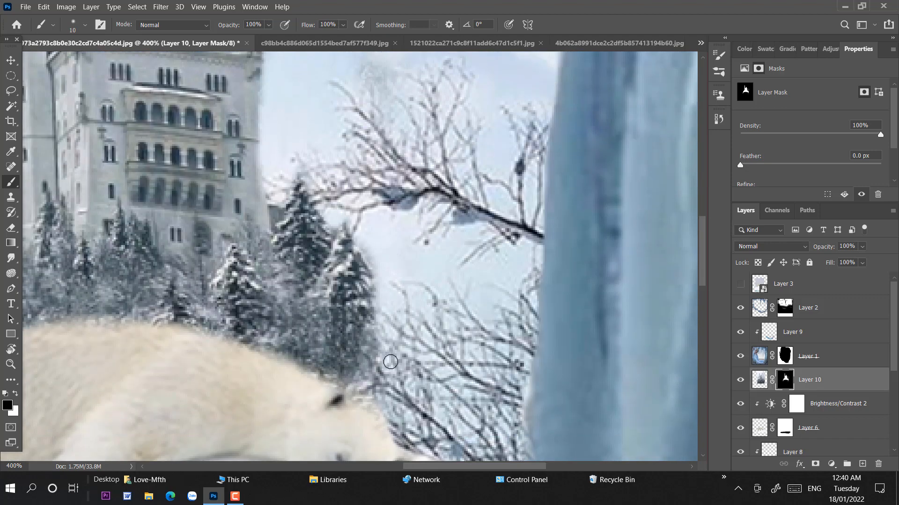
{"action": "left_click_drag", "start_coordinate": [383, 268], "coordinate": [457, 262]}
{"action": "scroll", "coordinate": [452, 224], "scroll_direction": "down", "scroll_amount": 4}
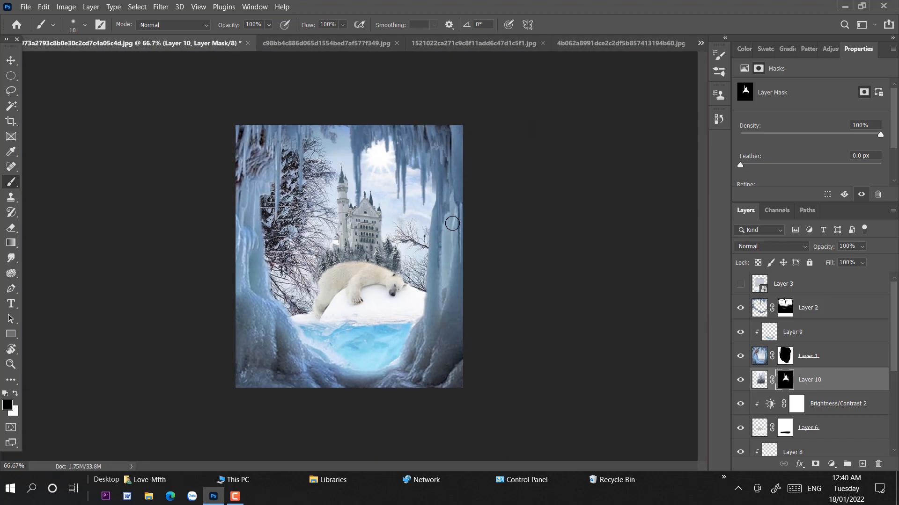
- Nudge the castle layer slightly up and left, and warp it slightly to fit behind the bear
{"action": "scroll", "coordinate": [452, 224], "scroll_direction": "up", "scroll_amount": 5}
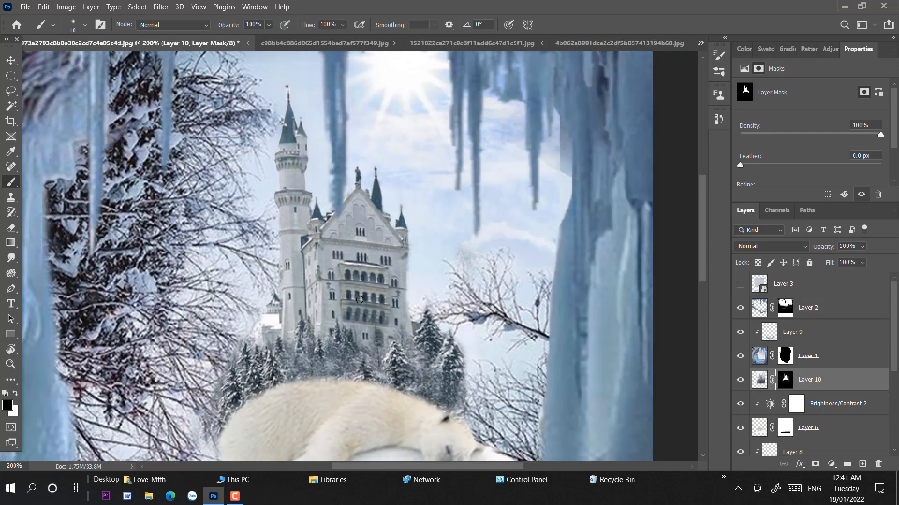
{"action": "key", "text": "v"}
{"action": "mouse_move", "coordinate": [346, 302]}
{"action": "left_mouse_down"}
{"action": "mouse_move", "coordinate": [330, 274]}
{"action": "mouse_move", "coordinate": [331, 298]}
{"action": "mouse_move", "coordinate": [341, 293]}
{"action": "left_mouse_up"}
{"action": "left_click_drag", "start_coordinate": [454, 328], "coordinate": [445, 237]}
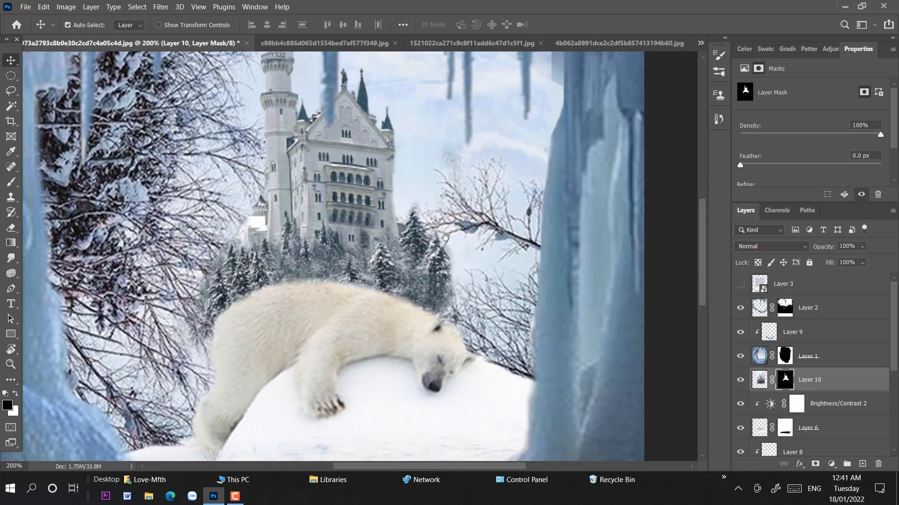
{"action": "key", "text": "ctrl+t"}
{"action": "left_click", "coordinate": [524, 25]}
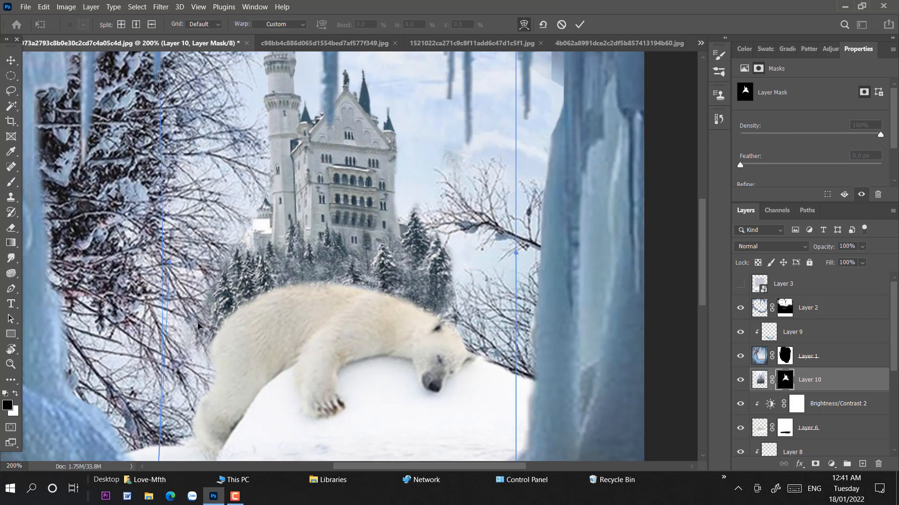
{"action": "key", "text": "Return"}
- Soften the forest's outer edges on both sides of the bear on Layer 10's mask with a 28 px soft round brush
{"action": "key", "text": "b"}
{"action": "right_click", "coordinate": [204, 306]}
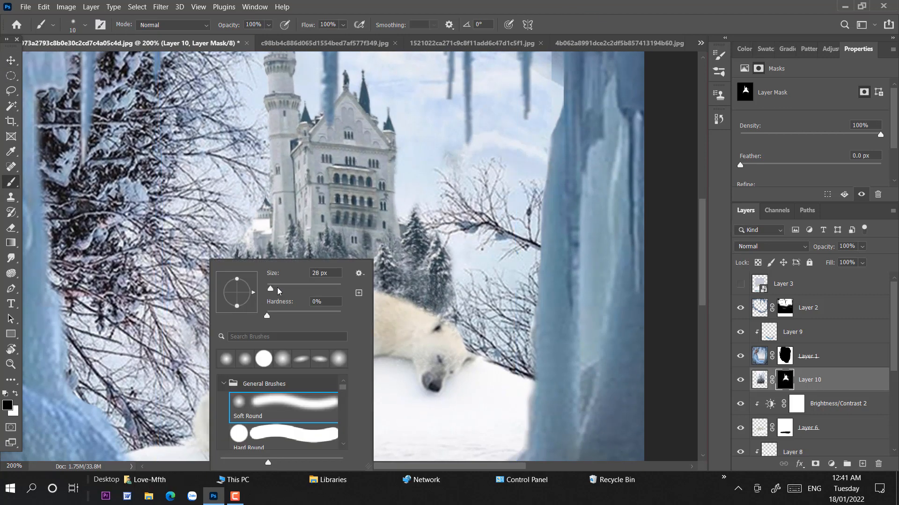
{"action": "key", "text": "Escape"}
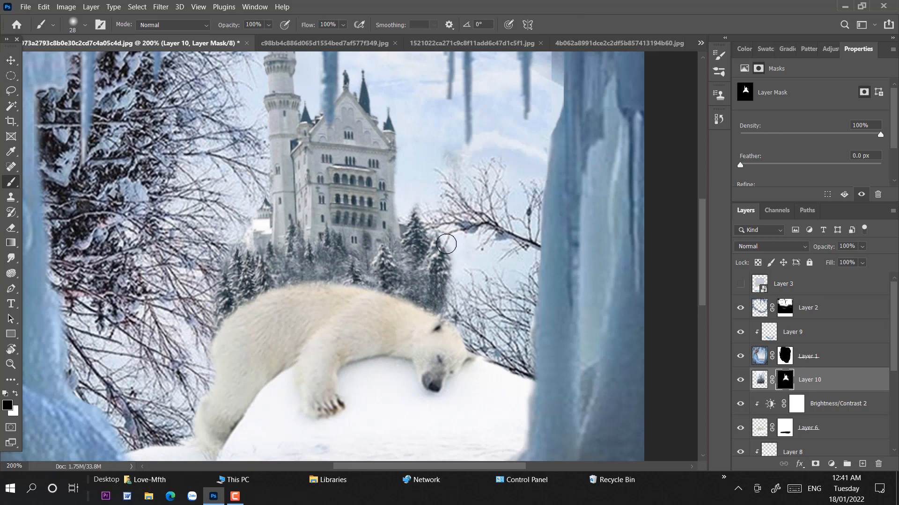
- Mask out the lower end of the icicle hanging over the castle on Layer 2, using a lasso selection and a 28 px black brush
{"action": "key", "text": "v"}
{"action": "key", "text": "ctrl+1"}
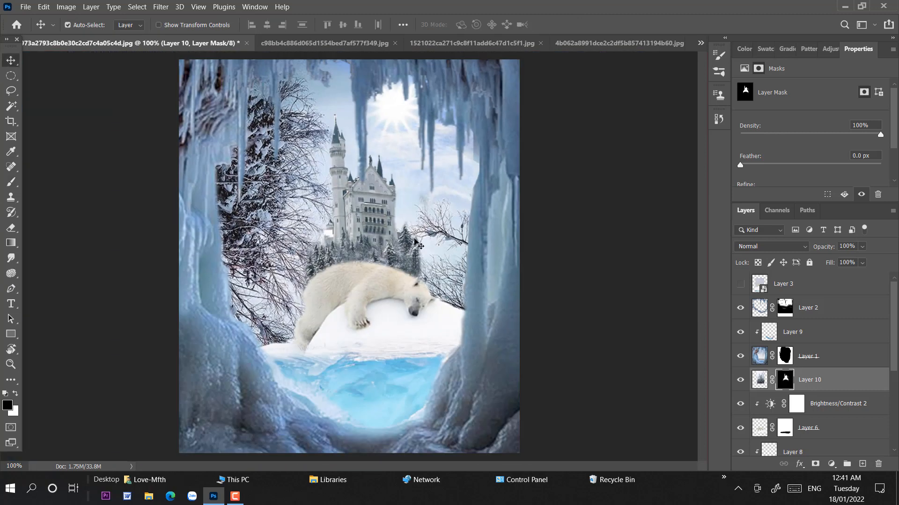
{"action": "left_click", "coordinate": [366, 133]}
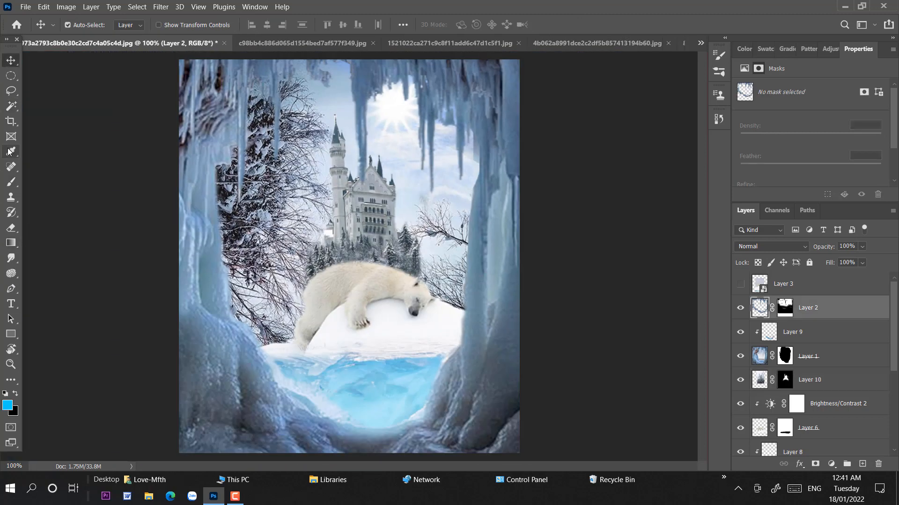
{"action": "key", "text": "l"}
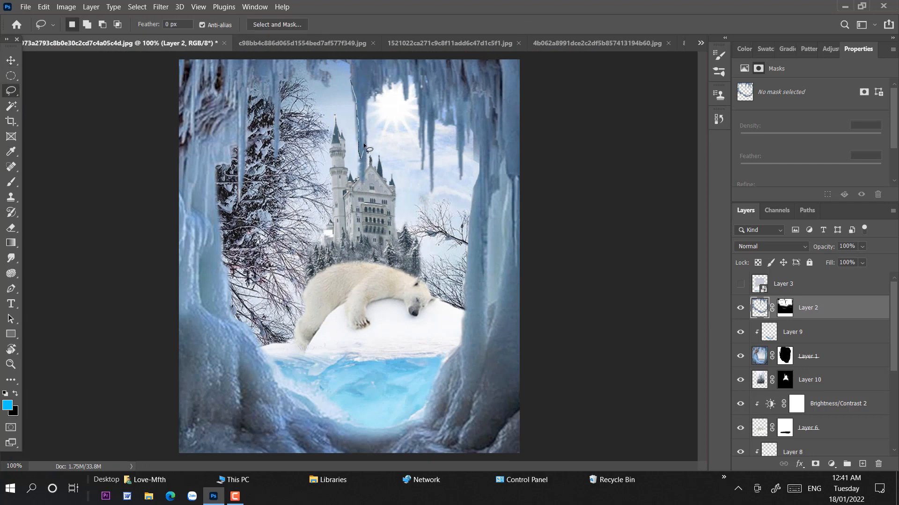
{"action": "left_click_drag", "start_coordinate": [367, 214], "coordinate": [336, 122]}
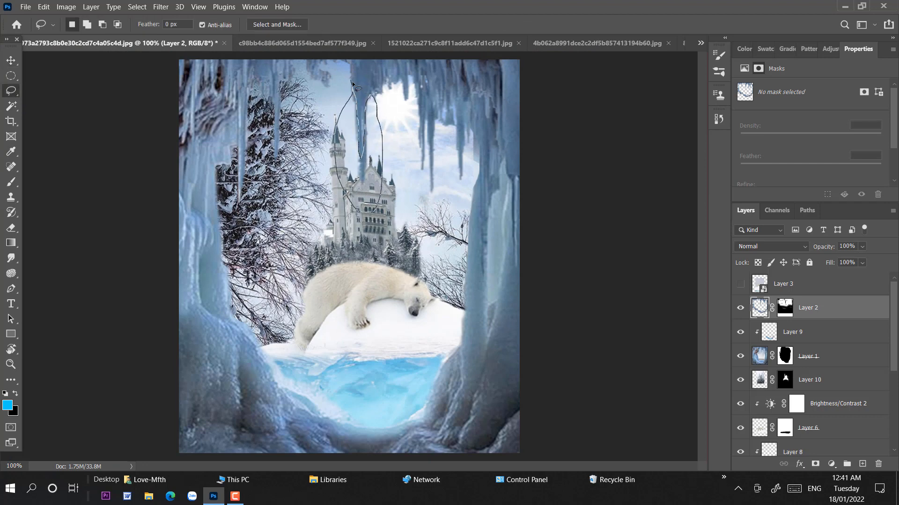
{"action": "key", "text": "b"}
{"action": "left_click", "coordinate": [5, 394]}
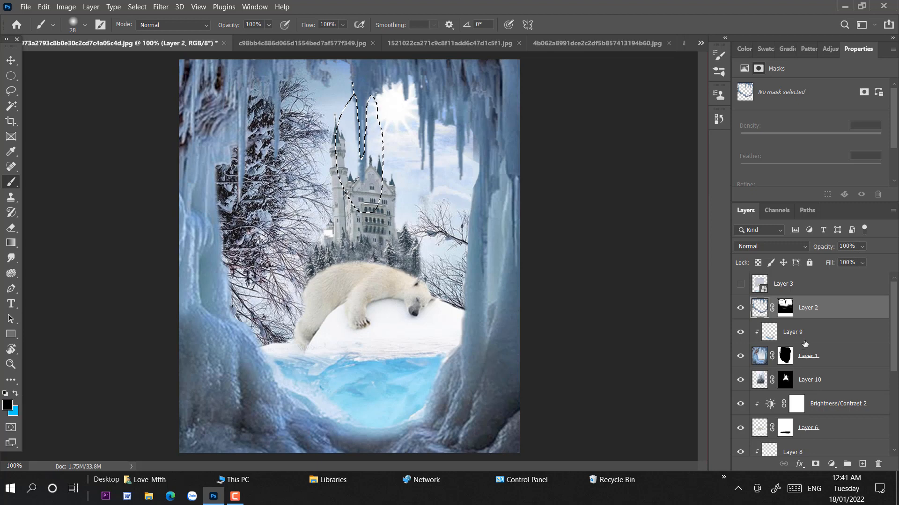
{"action": "left_click", "coordinate": [785, 307]}
{"action": "mouse_move", "coordinate": [357, 102]}
{"action": "left_mouse_down"}
{"action": "mouse_move", "coordinate": [356, 172]}
{"action": "mouse_move", "coordinate": [376, 105]}
{"action": "mouse_move", "coordinate": [352, 131]}
{"action": "left_mouse_up"}
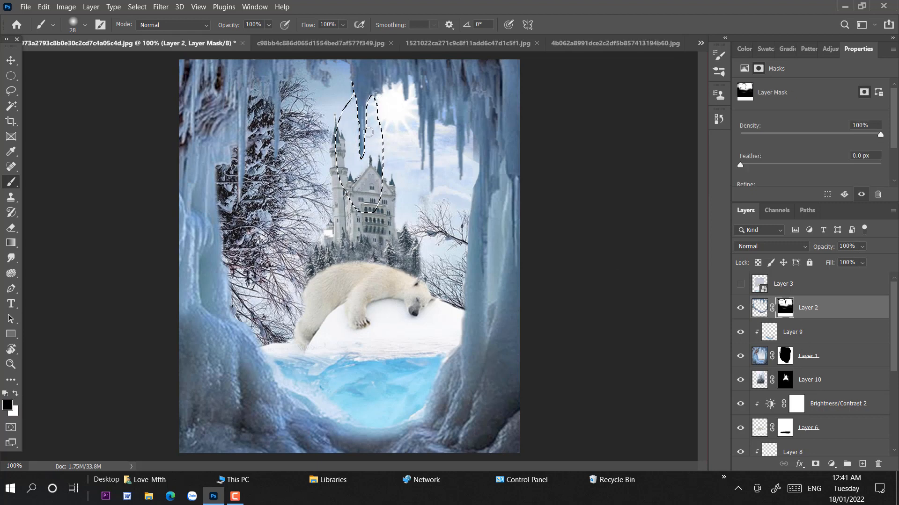
{"action": "key", "text": "ctrl+d"}
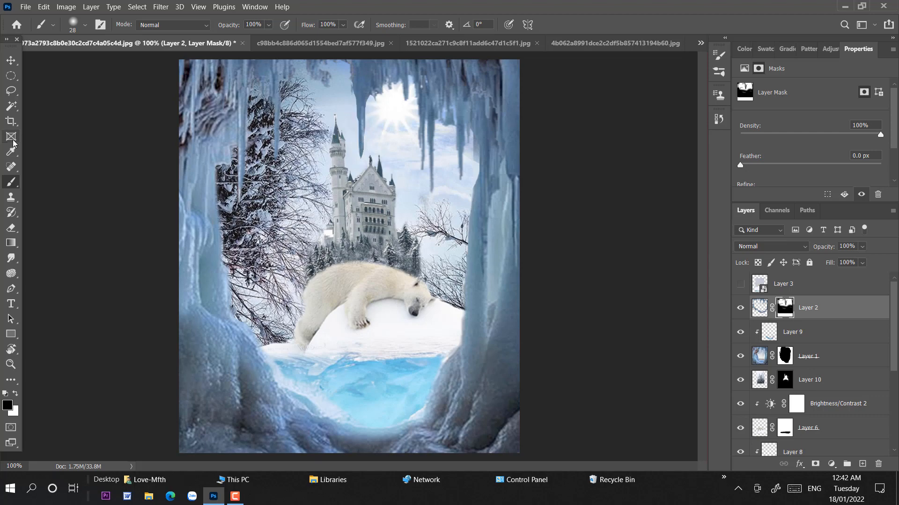
- Trim both edges of the shortened icicle on Layer 2's mask with a 12 px soft round black brush
{"action": "key", "text": "ctrl+plus"}
{"action": "key", "text": "ctrl+plus"}
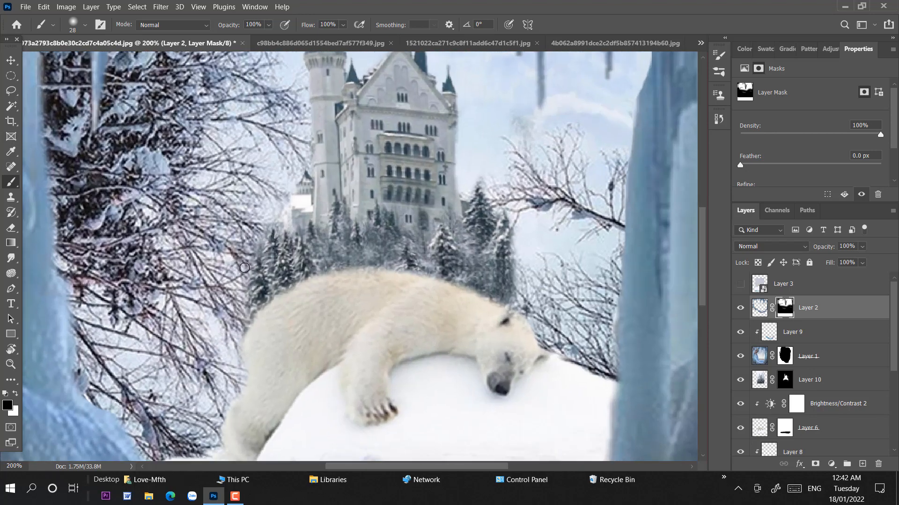
{"action": "scroll", "coordinate": [412, 197], "scroll_direction": "up", "scroll_amount": 8}
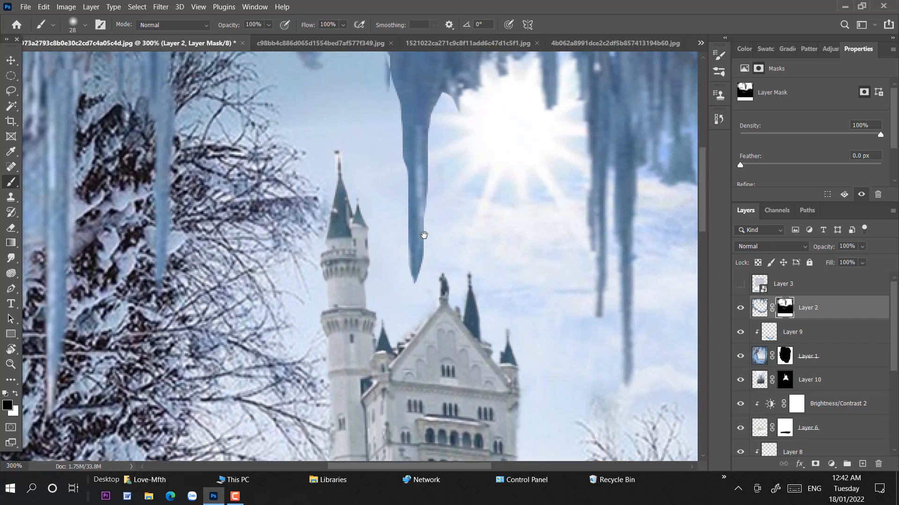
{"action": "right_click", "coordinate": [473, 177]}
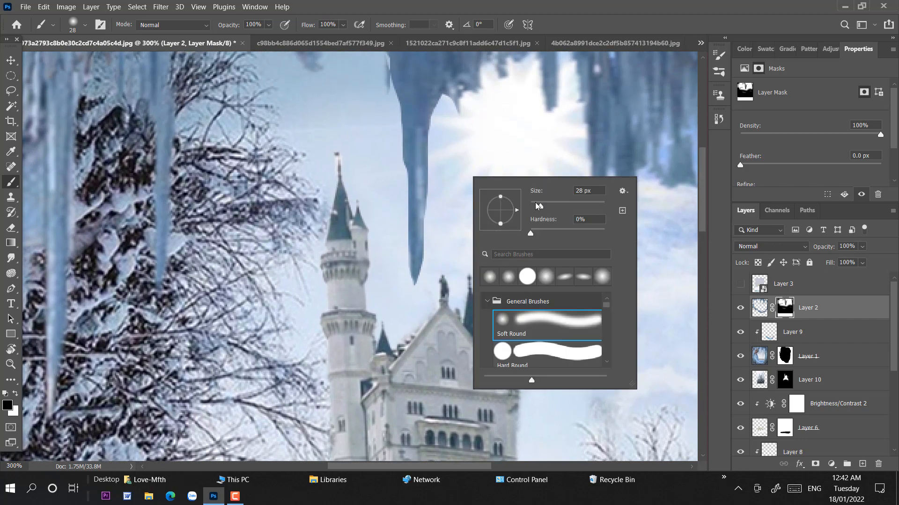
{"action": "left_click_drag", "start_coordinate": [536, 206], "coordinate": [534, 206]}
{"action": "mouse_move", "coordinate": [393, 90]}
{"action": "left_mouse_down"}
{"action": "mouse_move", "coordinate": [399, 120]}
{"action": "mouse_move", "coordinate": [385, 97]}
{"action": "mouse_move", "coordinate": [410, 270]}
{"action": "left_mouse_up"}
{"action": "left_click_drag", "start_coordinate": [439, 118], "coordinate": [427, 233]}
{"action": "scroll", "coordinate": [434, 182], "scroll_direction": "up", "scroll_amount": 3}
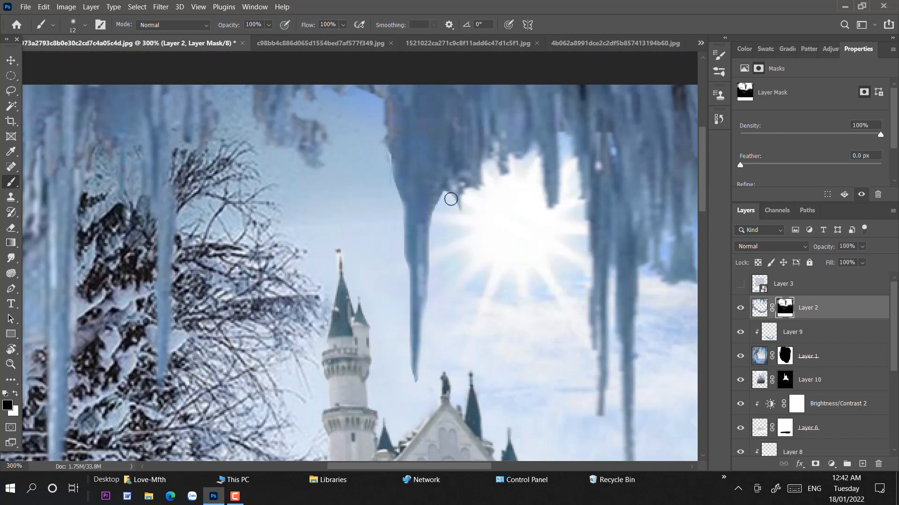
{"action": "key", "text": "ctrl+1"}
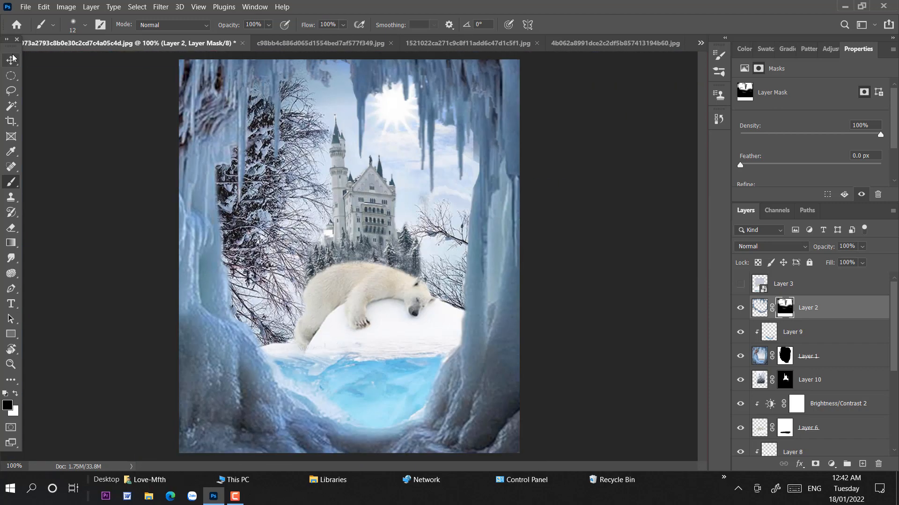
- Add a clipped Brightness/Contrast adjustment to the castle layer with brightness 27 and contrast 8
{"action": "key", "text": "v"}
{"action": "left_click", "coordinate": [819, 380]}
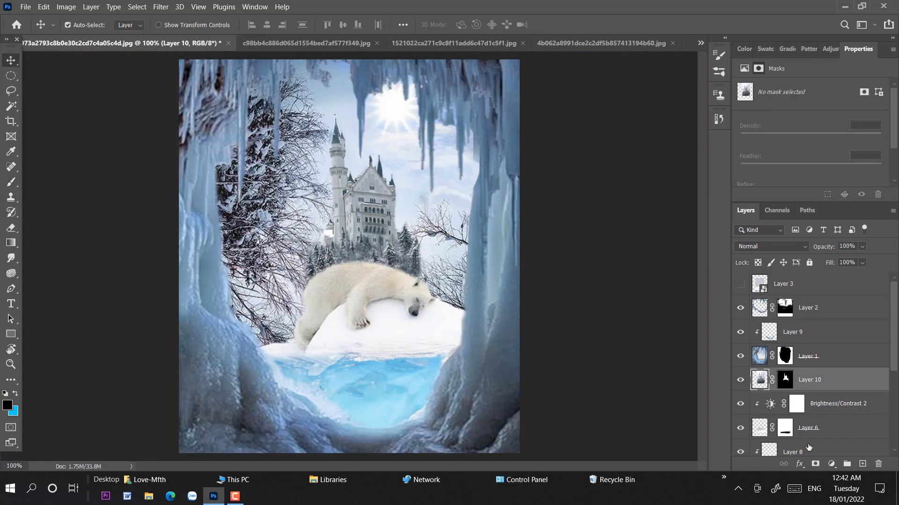
{"action": "left_click", "coordinate": [829, 464]}
{"action": "left_click", "coordinate": [821, 297]}
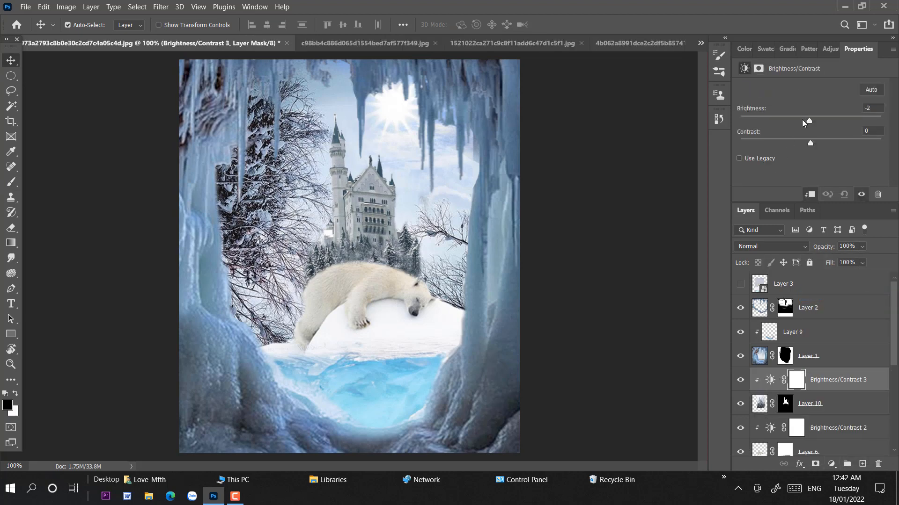
{"action": "left_click_drag", "start_coordinate": [802, 120], "coordinate": [818, 149]}
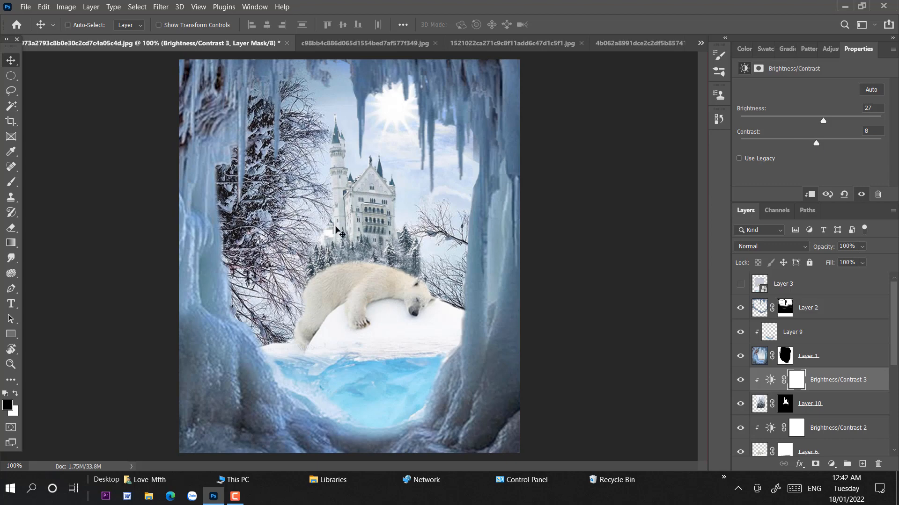
- Add a new layer directly beneath the castle layer and flatten the 31 px soft round brush tip into a thin ellipse
{"action": "key", "text": "ctrl+plus"}
{"action": "key", "text": "ctrl+plus"}
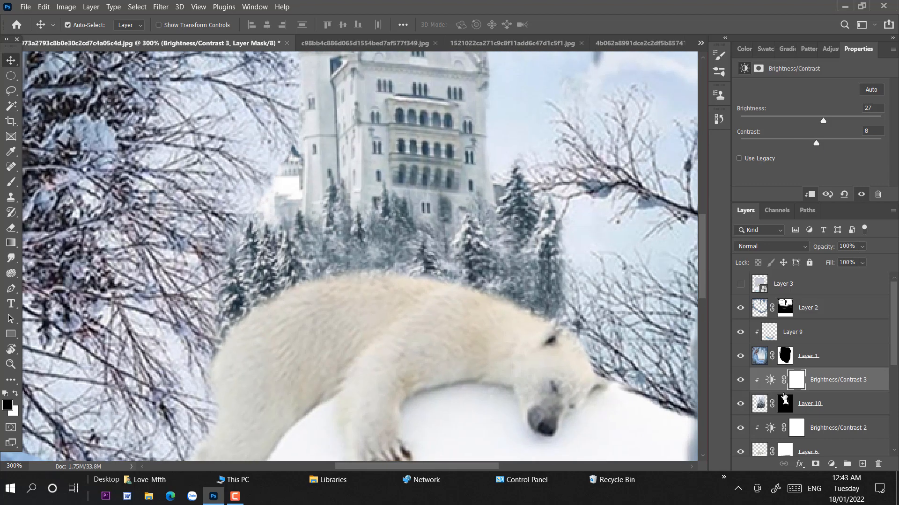
{"action": "left_click", "coordinate": [784, 395]}
{"action": "left_click", "coordinate": [826, 437]}
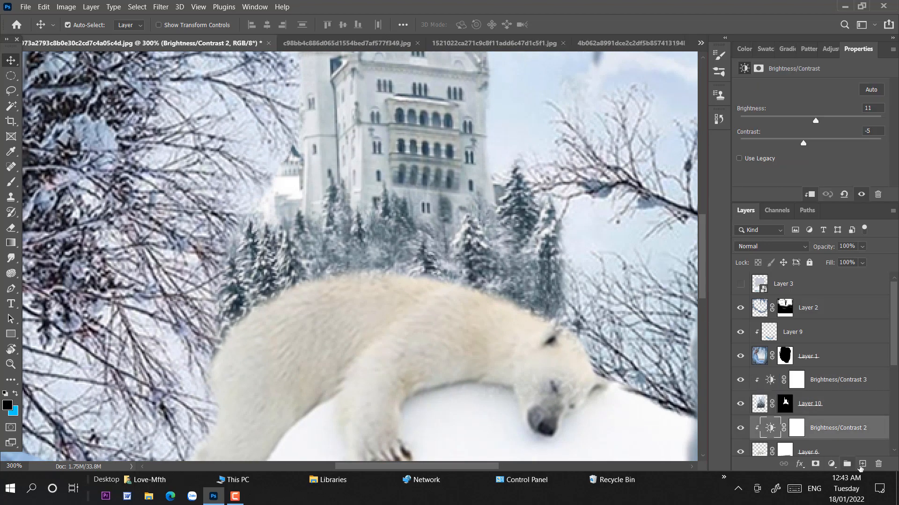
{"action": "left_click", "coordinate": [862, 464]}
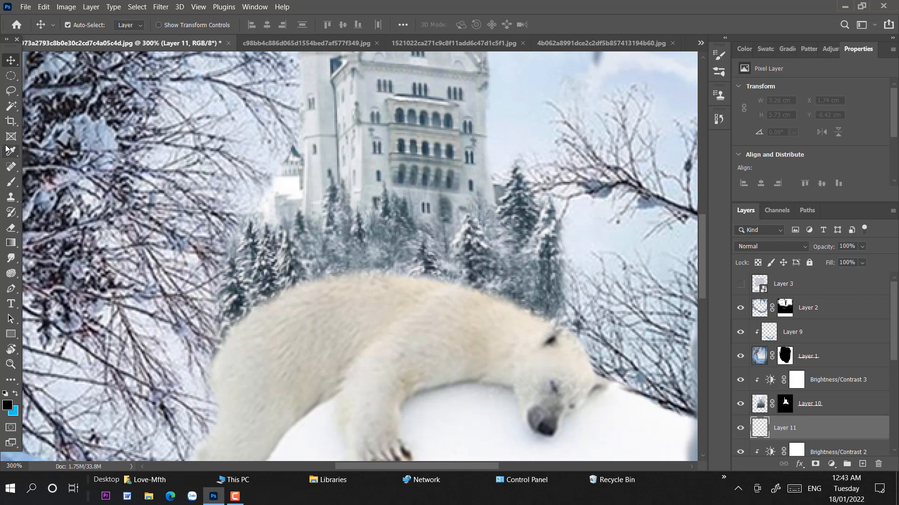
{"action": "left_click", "coordinate": [11, 182]}
{"action": "right_click", "coordinate": [286, 206]}
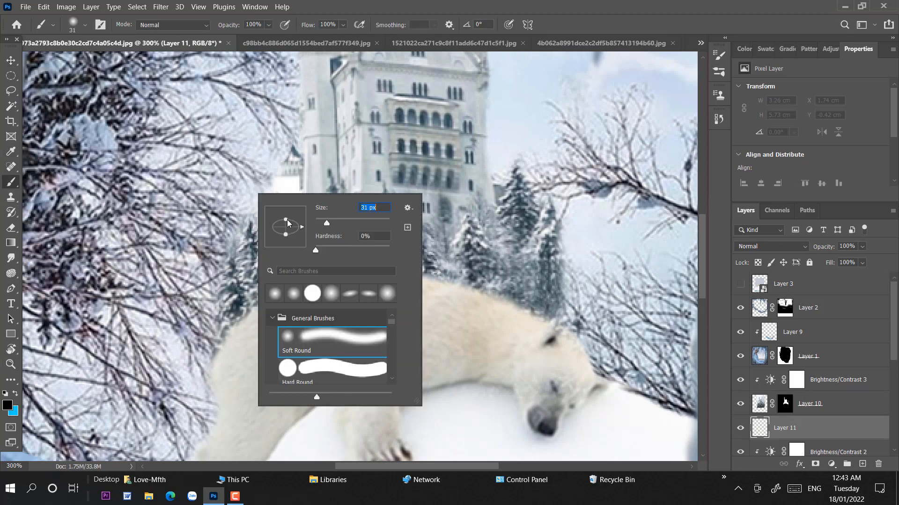
{"action": "left_click_drag", "start_coordinate": [287, 220], "coordinate": [357, 224]}
{"action": "left_click", "coordinate": [474, 325]}
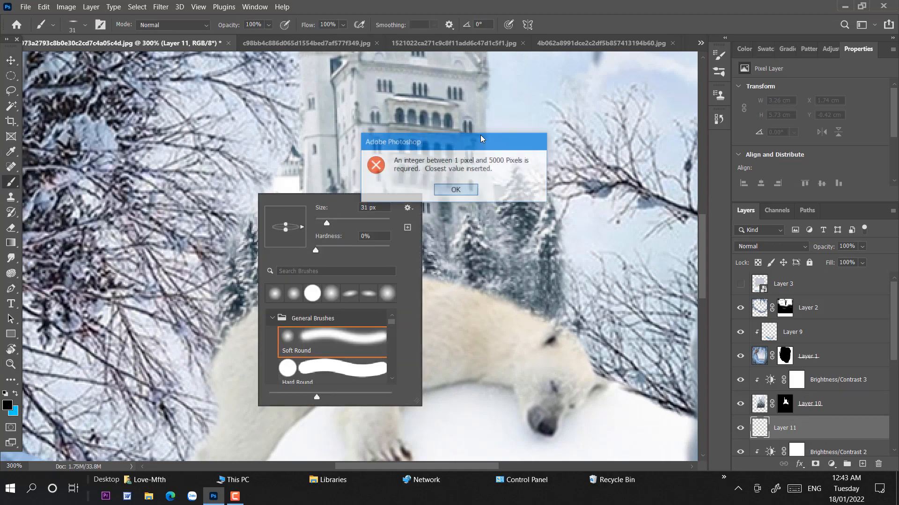
- Paint a thin black shadow along the bear's back, from its rump to its head, on Layer 11
{"action": "key", "text": "space"}
{"action": "mouse_move", "coordinate": [413, 350]}
{"action": "left_mouse_down"}
{"action": "mouse_move", "coordinate": [398, 139]}
{"action": "mouse_move", "coordinate": [373, 215]}
{"action": "left_mouse_up"}
{"action": "left_click", "coordinate": [339, 141]}
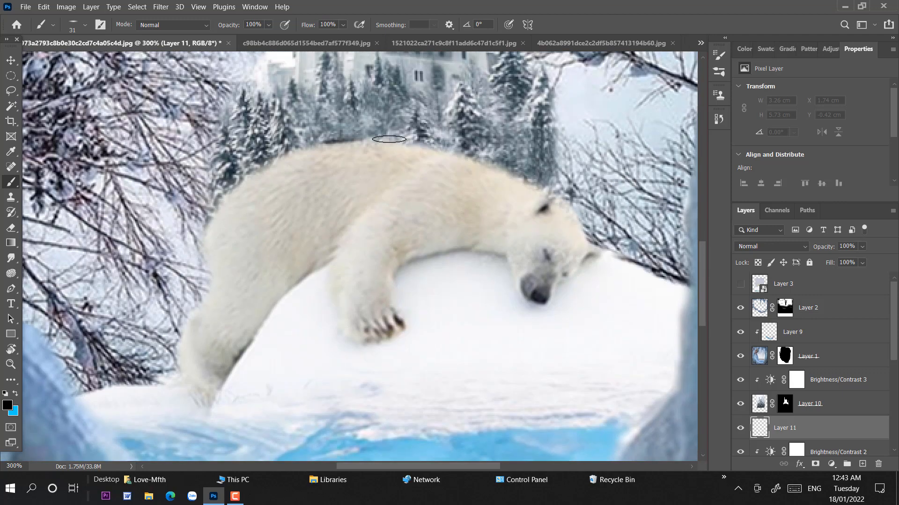
{"action": "left_click", "coordinate": [388, 141]}
{"action": "key", "text": "ctrl+z"}
{"action": "mouse_move", "coordinate": [370, 141]}
{"action": "left_mouse_down"}
{"action": "mouse_move", "coordinate": [444, 143]}
{"action": "mouse_move", "coordinate": [580, 190]}
{"action": "mouse_move", "coordinate": [561, 189]}
{"action": "left_mouse_up"}
{"action": "mouse_move", "coordinate": [283, 149]}
{"action": "left_mouse_down"}
{"action": "mouse_move", "coordinate": [220, 187]}
{"action": "mouse_move", "coordinate": [193, 223]}
{"action": "mouse_move", "coordinate": [183, 198]}
{"action": "left_mouse_up"}
- Erase the excess black at both ends of the shadow on Layer 11 with a 53 px eraser at 100% opacity
{"action": "left_click", "coordinate": [14, 228]}
{"action": "right_click", "coordinate": [331, 241]}
{"action": "left_click", "coordinate": [404, 269]}
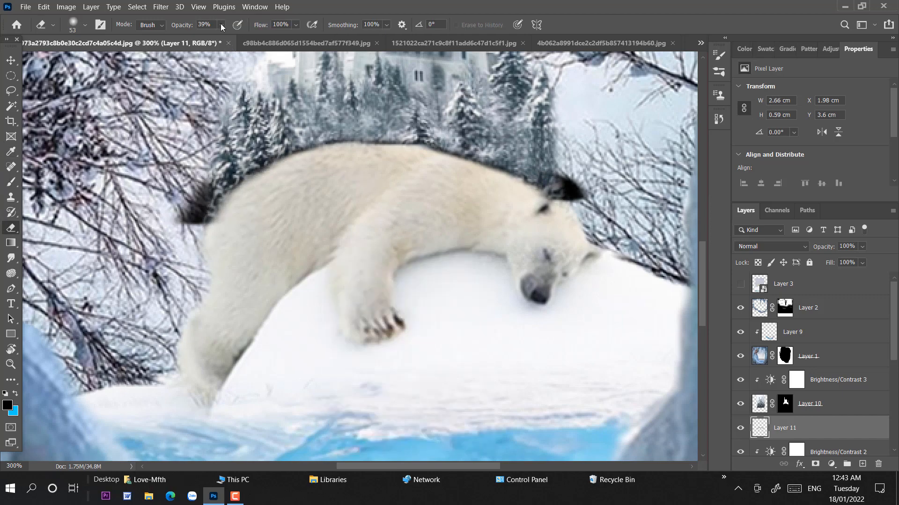
{"action": "left_click", "coordinate": [222, 25]}
{"action": "left_click_drag", "start_coordinate": [228, 39], "coordinate": [276, 41]}
{"action": "mouse_move", "coordinate": [181, 197]}
{"action": "left_mouse_down"}
{"action": "mouse_move", "coordinate": [185, 189]}
{"action": "mouse_move", "coordinate": [173, 195]}
{"action": "left_mouse_up"}
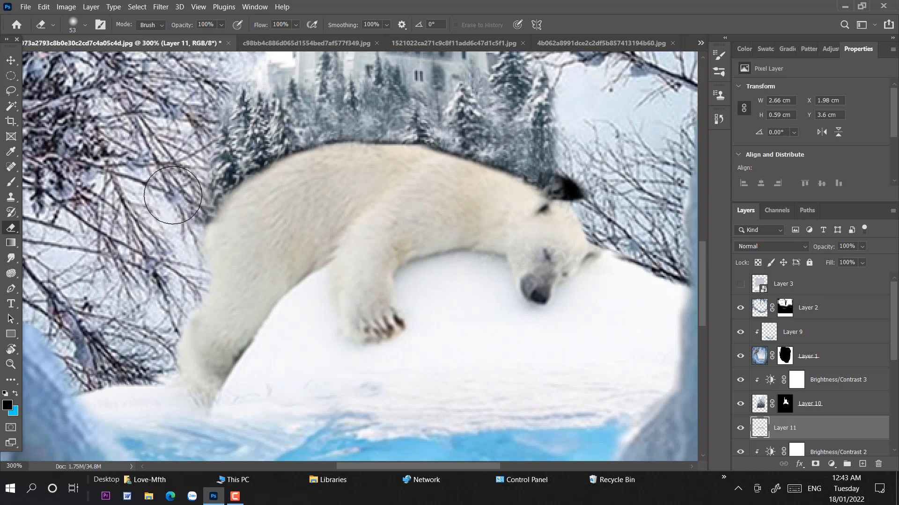
{"action": "left_click_drag", "start_coordinate": [592, 171], "coordinate": [566, 180]}
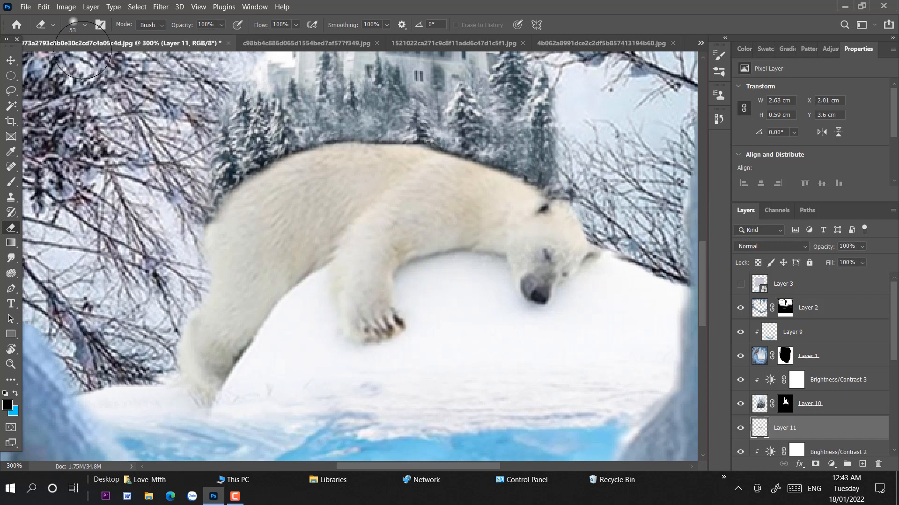
- Apply a 4.1 px Gaussian Blur to the shadow on Layer 11 and lower the layer's opacity to 74%
{"action": "left_click", "coordinate": [161, 6]}
{"action": "mouse_move", "coordinate": [236, 152]}
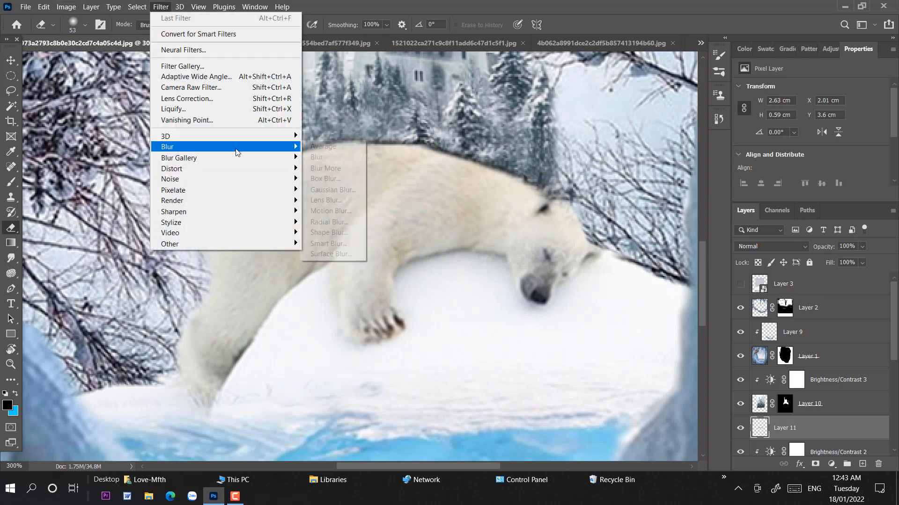
{"action": "left_click", "coordinate": [333, 190]}
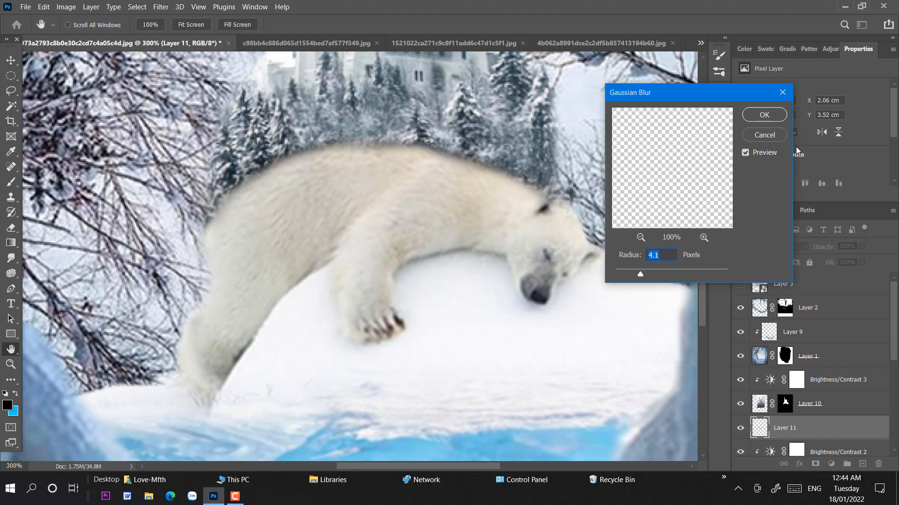
{"action": "left_click", "coordinate": [767, 115]}
{"action": "key", "text": "e"}
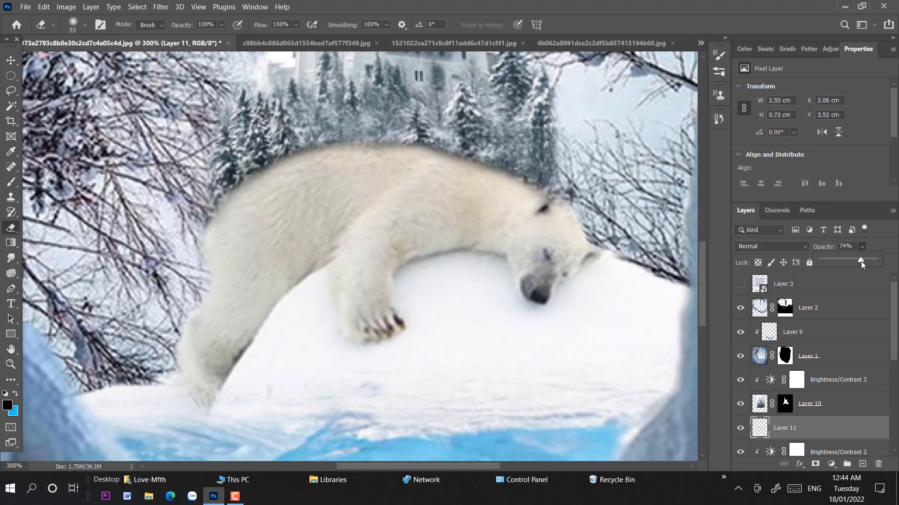
{"action": "key", "text": "ctrl+minus"}
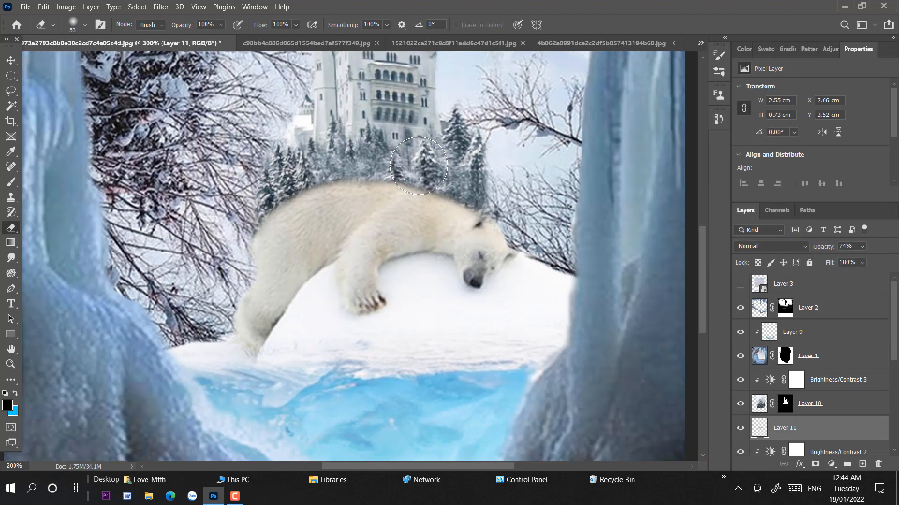
{"action": "key", "text": "ctrl+minus"}
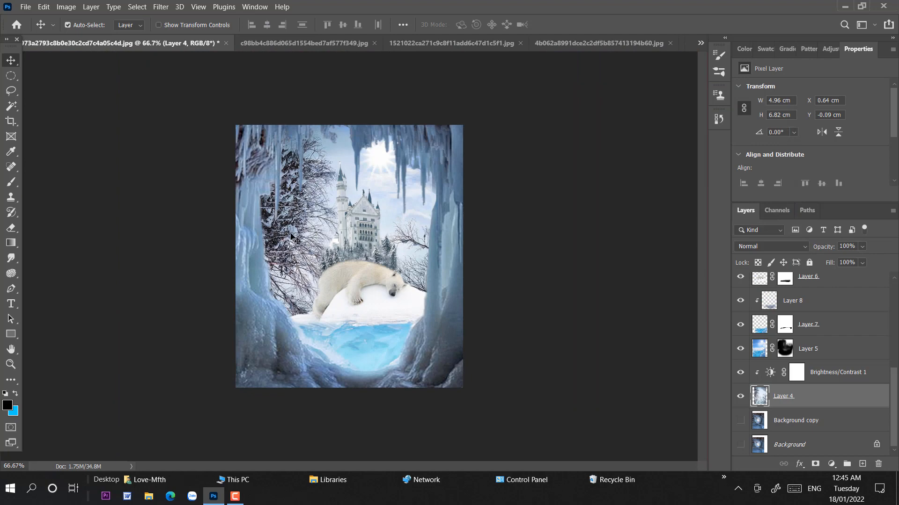
- Transform the snowy tree background on Layer 4 to shift it left, and start a joint transform of the castle and bear layers
{"action": "key", "text": "ctrl+t"}
{"action": "left_click_drag", "start_coordinate": [442, 263], "coordinate": [425, 262]}
{"action": "left_click", "coordinate": [763, 360], "text": "shift"}
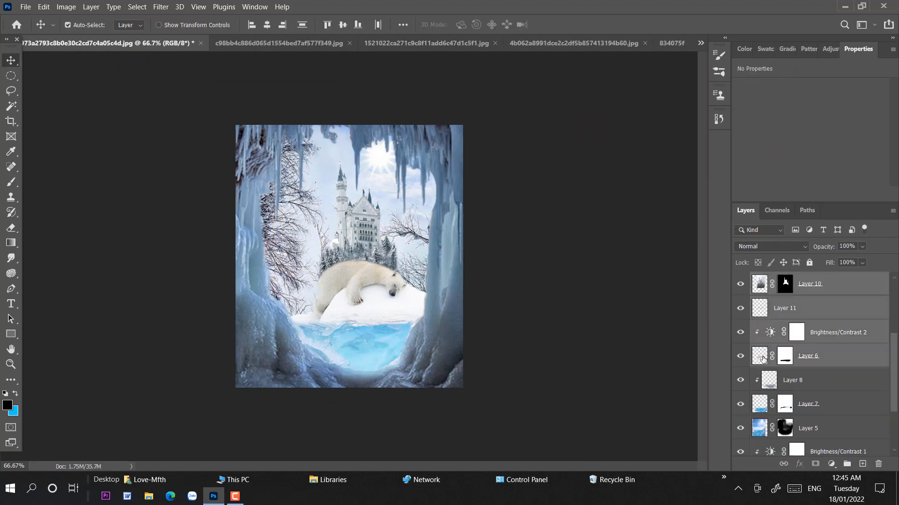
{"action": "key", "text": "ctrl+t"}
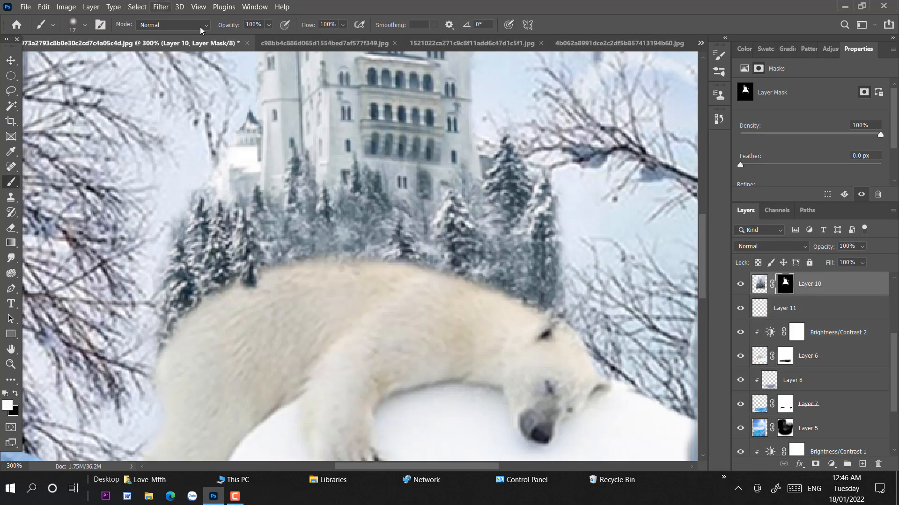
- Paint white at 30% brush opacity on Layer 10's mask along the bear's back to blend the castle's trees into the fur
{"action": "key", "text": "3"}
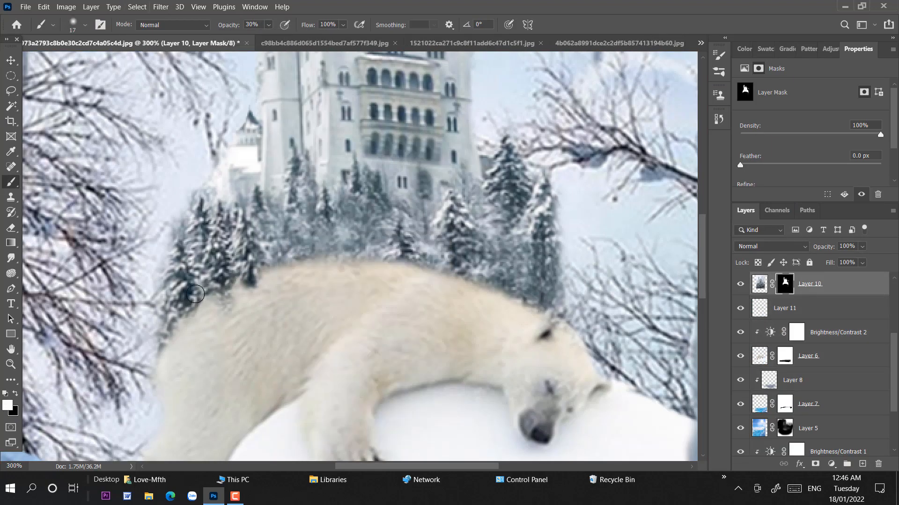
{"action": "mouse_move", "coordinate": [195, 293]}
{"action": "left_mouse_down"}
{"action": "mouse_move", "coordinate": [276, 290]}
{"action": "mouse_move", "coordinate": [253, 212]}
{"action": "mouse_move", "coordinate": [367, 268]}
{"action": "mouse_move", "coordinate": [397, 267]}
{"action": "mouse_move", "coordinate": [403, 281]}
{"action": "mouse_move", "coordinate": [437, 231]}
{"action": "mouse_move", "coordinate": [463, 292]}
{"action": "mouse_move", "coordinate": [465, 280]}
{"action": "mouse_move", "coordinate": [552, 320]}
{"action": "mouse_move", "coordinate": [537, 300]}
{"action": "mouse_move", "coordinate": [528, 314]}
{"action": "mouse_move", "coordinate": [550, 288]}
{"action": "left_mouse_up"}
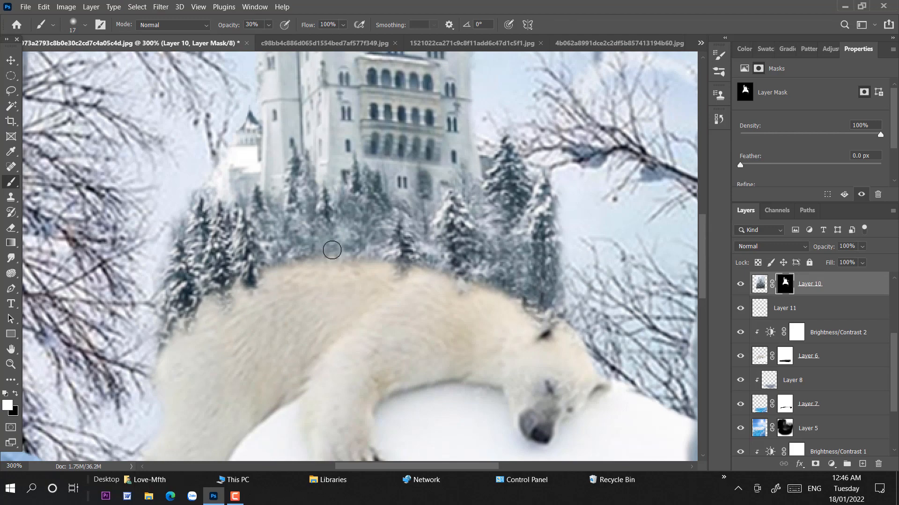
{"action": "mouse_move", "coordinate": [332, 250]}
{"action": "left_mouse_down"}
{"action": "mouse_move", "coordinate": [295, 255]}
{"action": "mouse_move", "coordinate": [302, 235]}
{"action": "mouse_move", "coordinate": [387, 262]}
{"action": "mouse_move", "coordinate": [355, 282]}
{"action": "mouse_move", "coordinate": [464, 273]}
{"action": "mouse_move", "coordinate": [501, 350]}
{"action": "mouse_move", "coordinate": [525, 316]}
{"action": "mouse_move", "coordinate": [496, 283]}
{"action": "mouse_move", "coordinate": [435, 265]}
{"action": "mouse_move", "coordinate": [457, 301]}
{"action": "mouse_move", "coordinate": [347, 279]}
{"action": "mouse_move", "coordinate": [332, 348]}
{"action": "mouse_move", "coordinate": [298, 288]}
{"action": "mouse_move", "coordinate": [202, 297]}
{"action": "mouse_move", "coordinate": [208, 310]}
{"action": "mouse_move", "coordinate": [165, 327]}
{"action": "mouse_move", "coordinate": [234, 396]}
{"action": "left_mouse_up"}
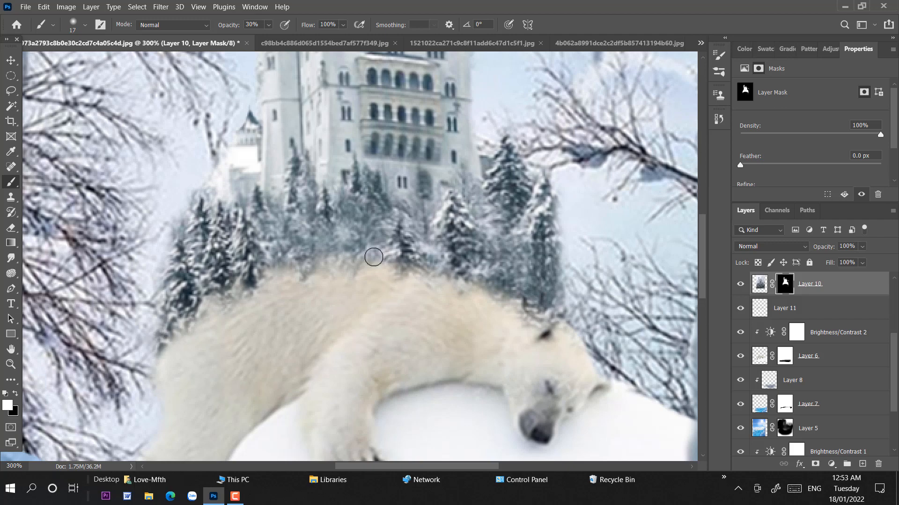
- Reduce the brush to 12 px and reveal finer tree bases over the bear's rump and back on Layer 10's mask
{"action": "right_click", "coordinate": [456, 289]}
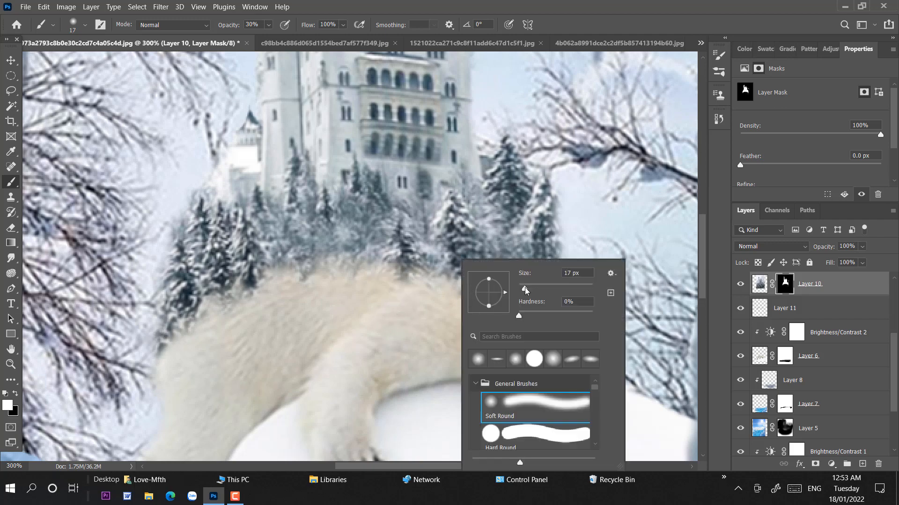
{"action": "left_click_drag", "start_coordinate": [525, 291], "coordinate": [522, 290]}
{"action": "left_click", "coordinate": [403, 290]}
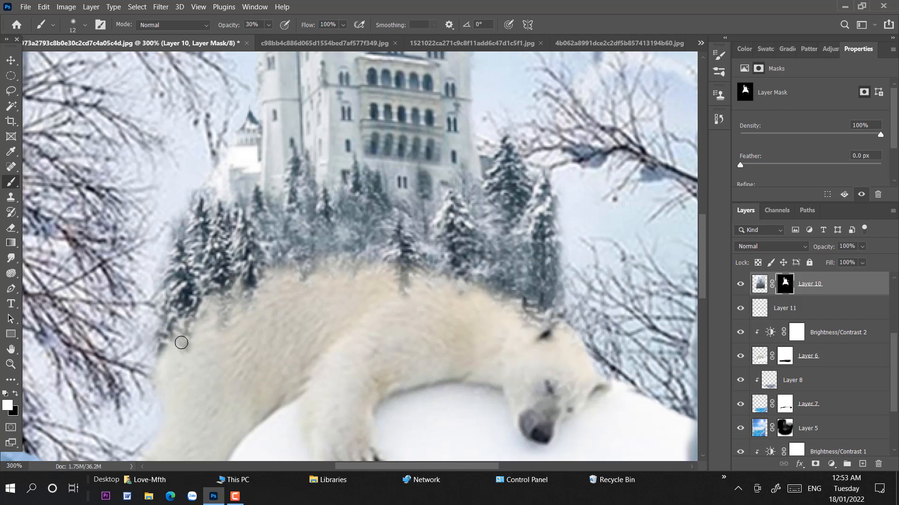
{"action": "mouse_move", "coordinate": [181, 342]}
{"action": "left_mouse_down"}
{"action": "mouse_move", "coordinate": [215, 305]}
{"action": "mouse_move", "coordinate": [213, 365]}
{"action": "mouse_move", "coordinate": [295, 271]}
{"action": "mouse_move", "coordinate": [259, 285]}
{"action": "left_mouse_up"}
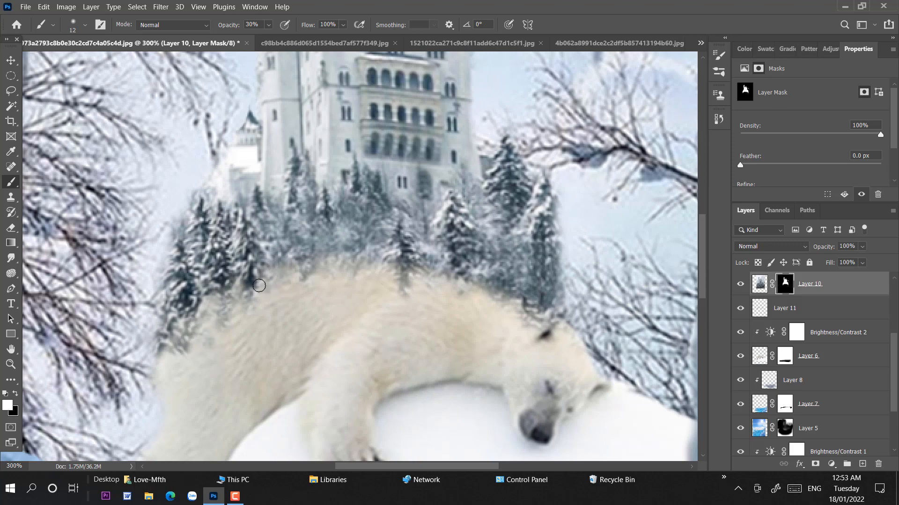
{"action": "left_click_drag", "start_coordinate": [461, 295], "coordinate": [470, 321]}
{"action": "key", "text": "ctrl+z"}
{"action": "left_click_drag", "start_coordinate": [460, 287], "coordinate": [462, 299]}
{"action": "left_click_drag", "start_coordinate": [403, 289], "coordinate": [404, 300]}
{"action": "left_click_drag", "start_coordinate": [480, 289], "coordinate": [488, 304]}
{"action": "mouse_move", "coordinate": [432, 279]}
{"action": "left_mouse_down"}
{"action": "mouse_move", "coordinate": [387, 296]}
{"action": "mouse_move", "coordinate": [345, 294]}
{"action": "left_mouse_up"}
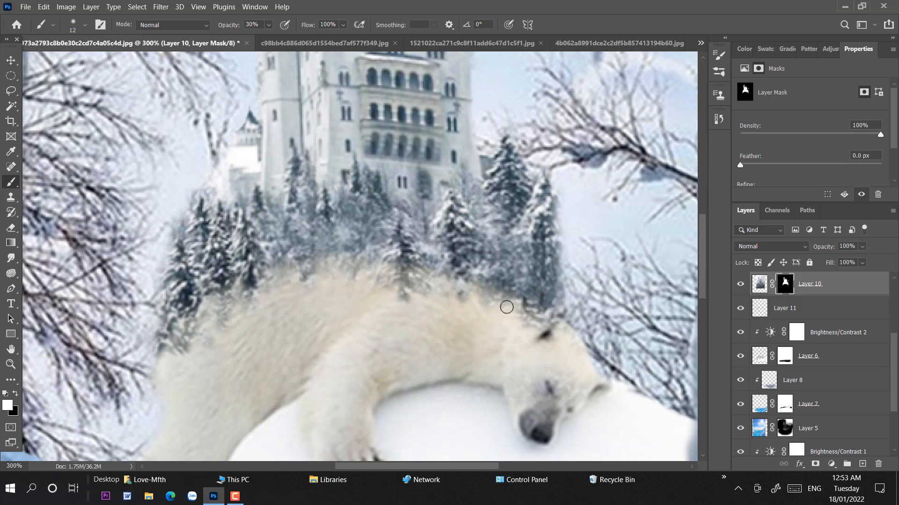
- Touch up Layer 10's mask where the trees meet the middle of the bear's back and the area above its head
{"action": "scroll", "coordinate": [477, 282], "scroll_direction": "down", "scroll_amount": 2}
{"action": "scroll", "coordinate": [472, 277], "scroll_direction": "up", "scroll_amount": 1}
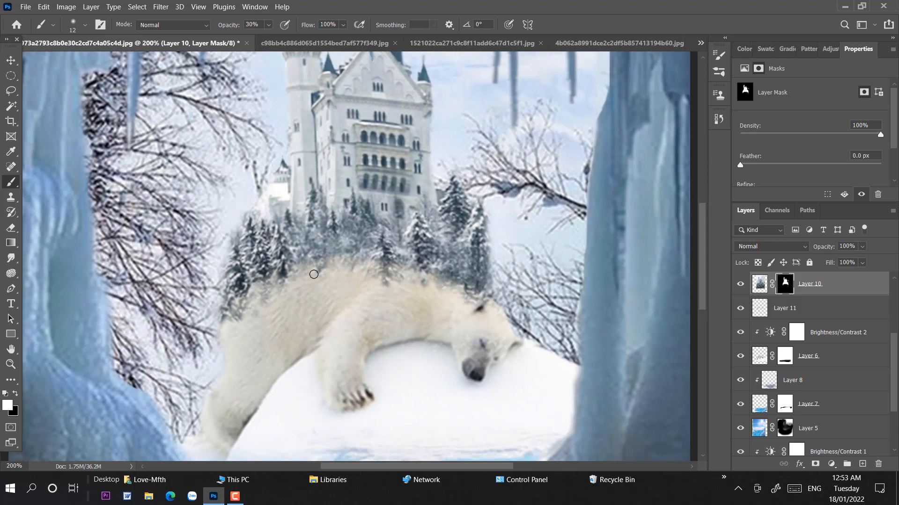
{"action": "left_click_drag", "start_coordinate": [303, 268], "coordinate": [308, 300]}
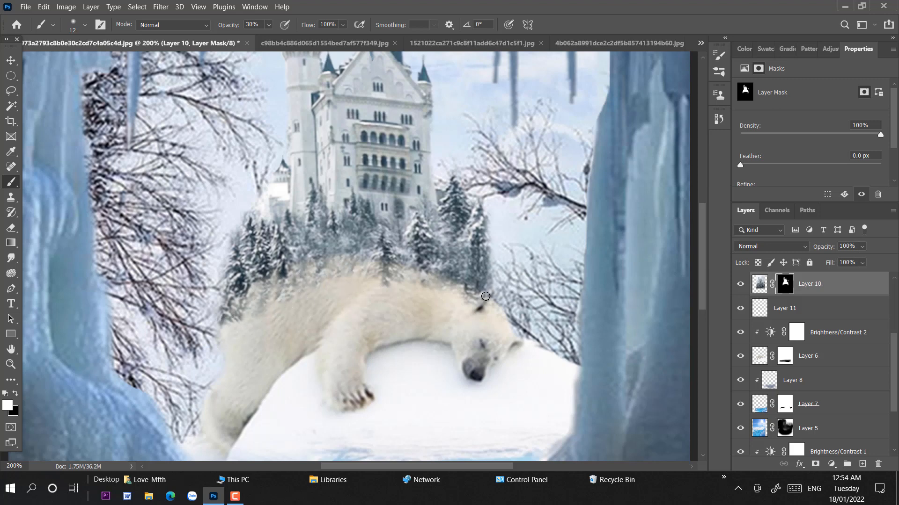
{"action": "scroll", "coordinate": [398, 293], "scroll_direction": "down", "scroll_amount": 1}
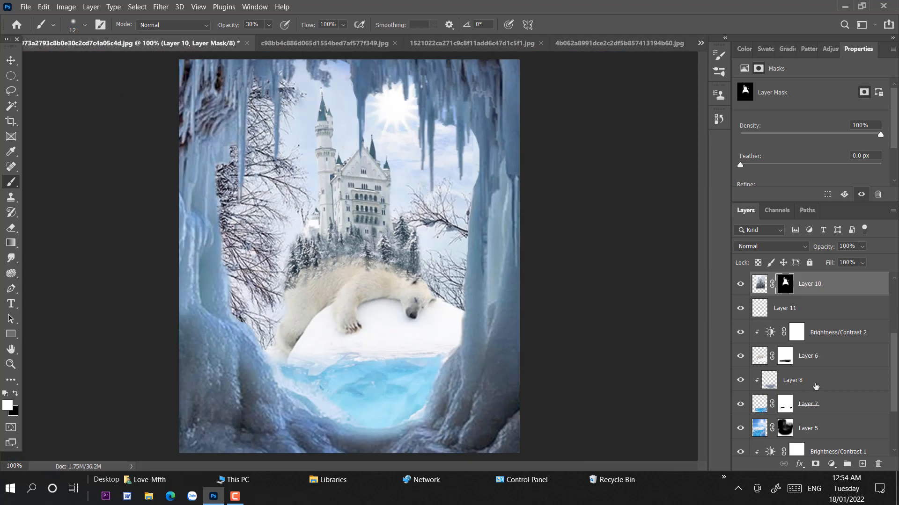
- Move the bear's back shadow on Layer 11 slightly down and to the right with Free Transform
{"action": "left_click", "coordinate": [781, 307]}
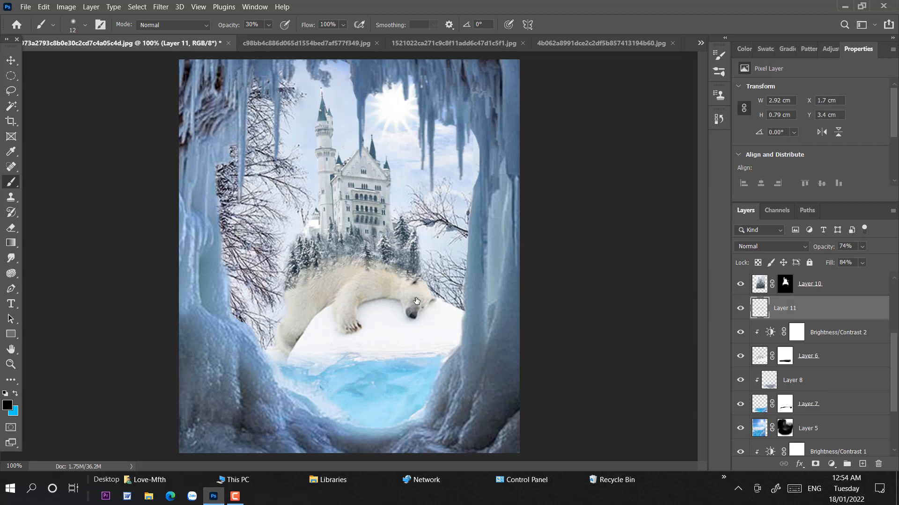
{"action": "key", "text": "ctrl+t"}
{"action": "left_click_drag", "start_coordinate": [374, 274], "coordinate": [378, 279]}
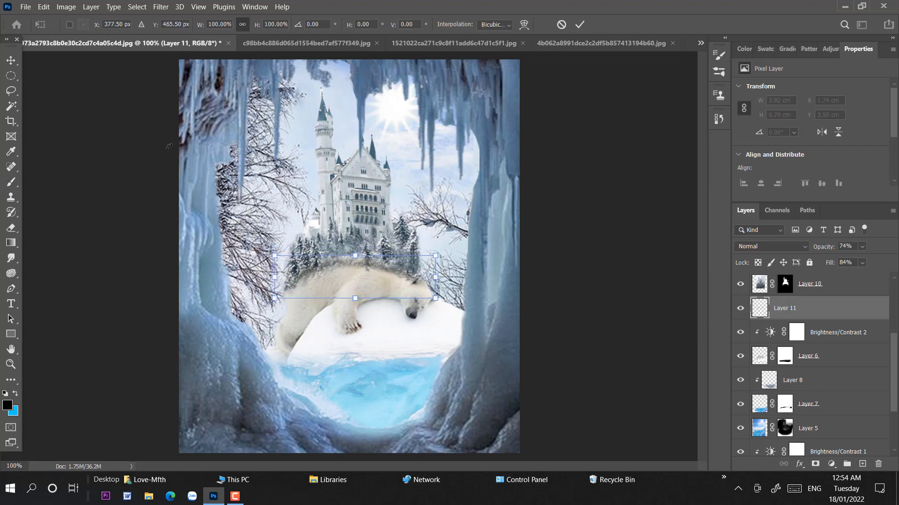
{"action": "key", "text": "Return"}
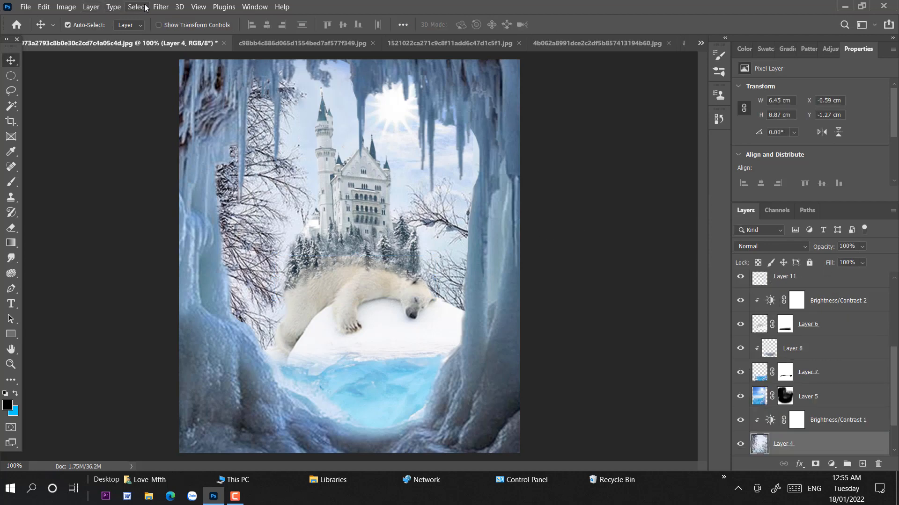
- Apply a Gaussian Blur of about 0.5 px to the snowy tree background on Layer 4
{"action": "left_click", "coordinate": [159, 8]}
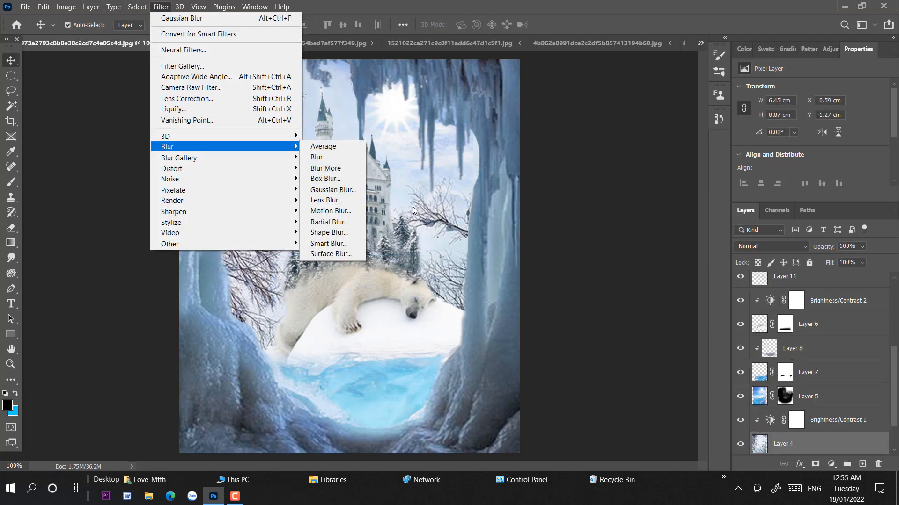
{"action": "left_click", "coordinate": [333, 190]}
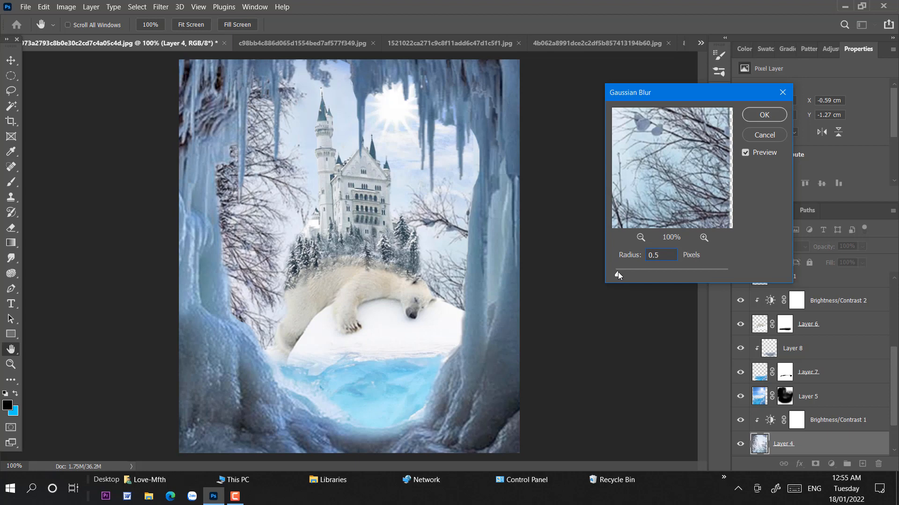
{"action": "left_click_drag", "start_coordinate": [616, 274], "coordinate": [615, 273]}
{"action": "left_click", "coordinate": [763, 117]}
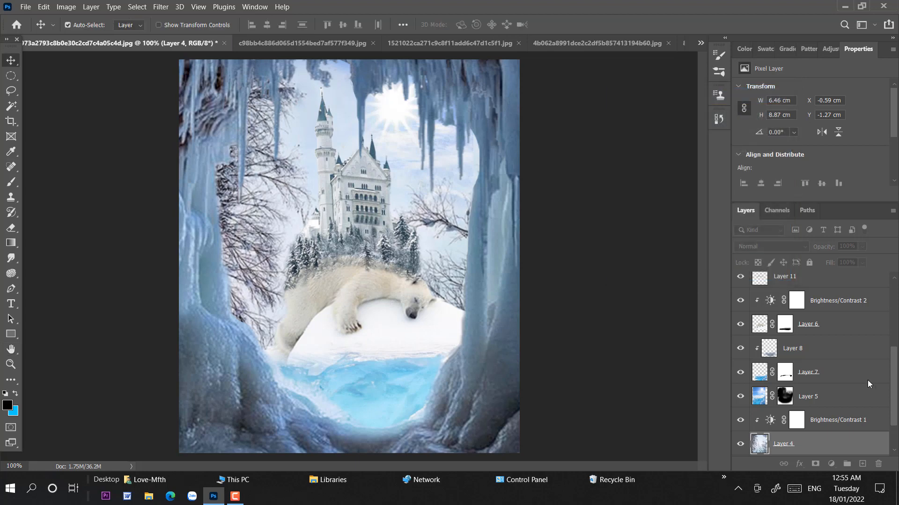
- Paint black at 100% brush opacity on Layer 1's mask to clean up the inner edge of the right ice wall
{"action": "left_click", "coordinate": [411, 117]}
{"action": "key", "text": "b"}
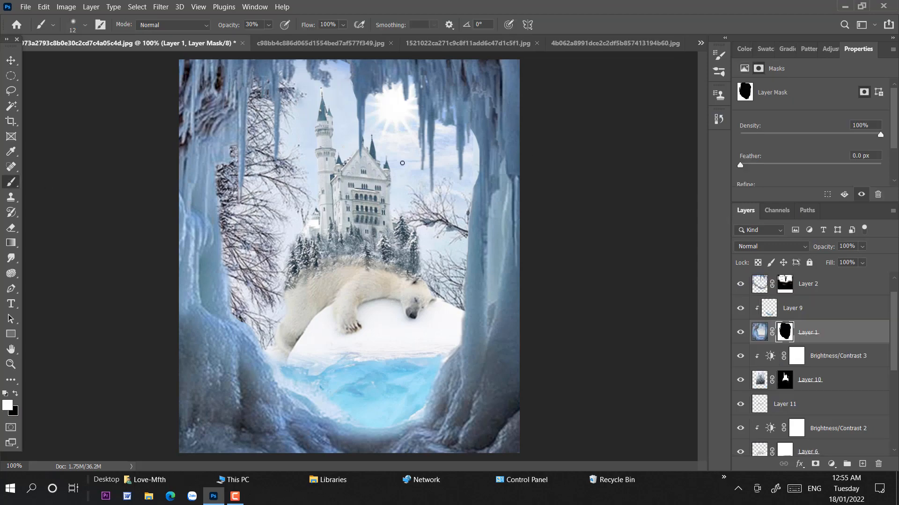
{"action": "scroll", "coordinate": [402, 163], "scroll_direction": "up", "scroll_amount": 2}
{"action": "mouse_move", "coordinate": [535, 138]}
{"action": "left_mouse_down"}
{"action": "mouse_move", "coordinate": [275, 277]}
{"action": "mouse_move", "coordinate": [452, 223]}
{"action": "left_mouse_up"}
{"action": "left_click_drag", "start_coordinate": [346, 131], "coordinate": [356, 150]}
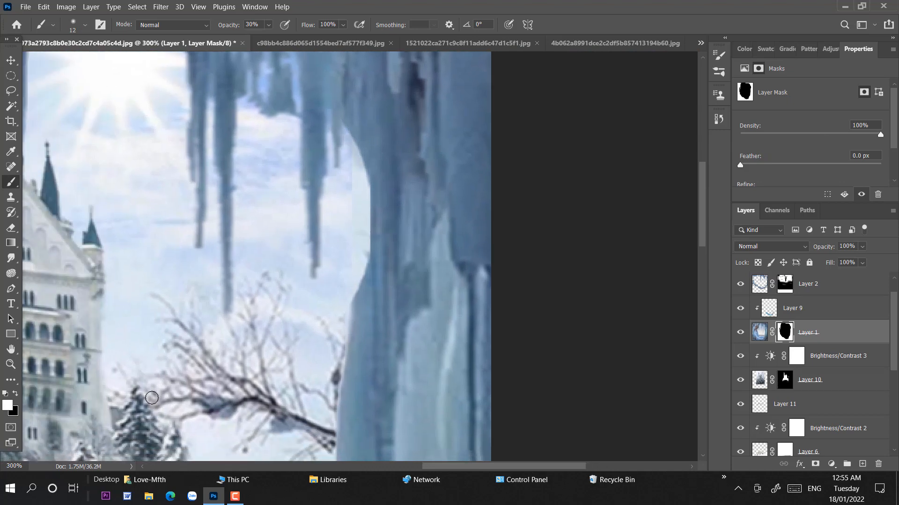
{"action": "key", "text": "x"}
{"action": "left_click_drag", "start_coordinate": [270, 28], "coordinate": [321, 40]}
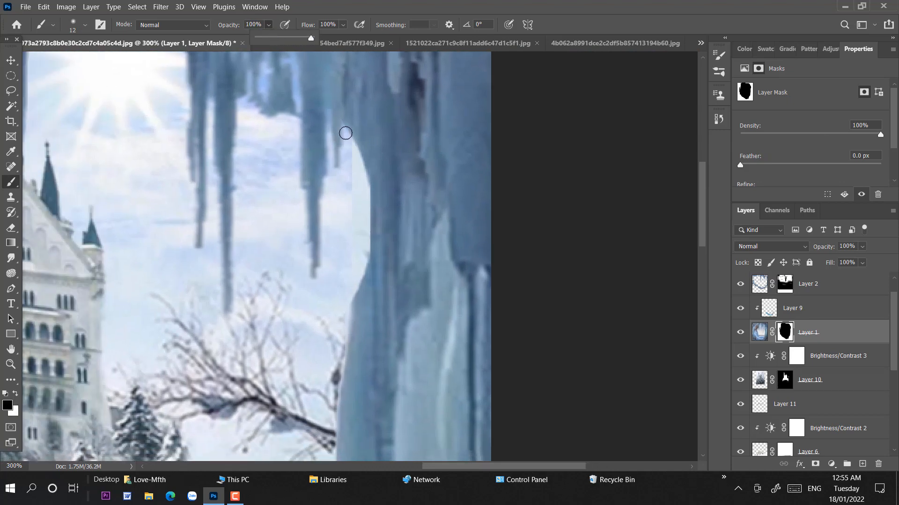
{"action": "mouse_move", "coordinate": [345, 133]}
{"action": "left_mouse_down"}
{"action": "mouse_move", "coordinate": [361, 194]}
{"action": "mouse_move", "coordinate": [361, 274]}
{"action": "mouse_move", "coordinate": [431, 150]}
{"action": "mouse_move", "coordinate": [419, 185]}
{"action": "left_mouse_up"}
{"action": "left_click_drag", "start_coordinate": [411, 210], "coordinate": [449, 84]}
{"action": "left_click_drag", "start_coordinate": [442, 104], "coordinate": [430, 271]}
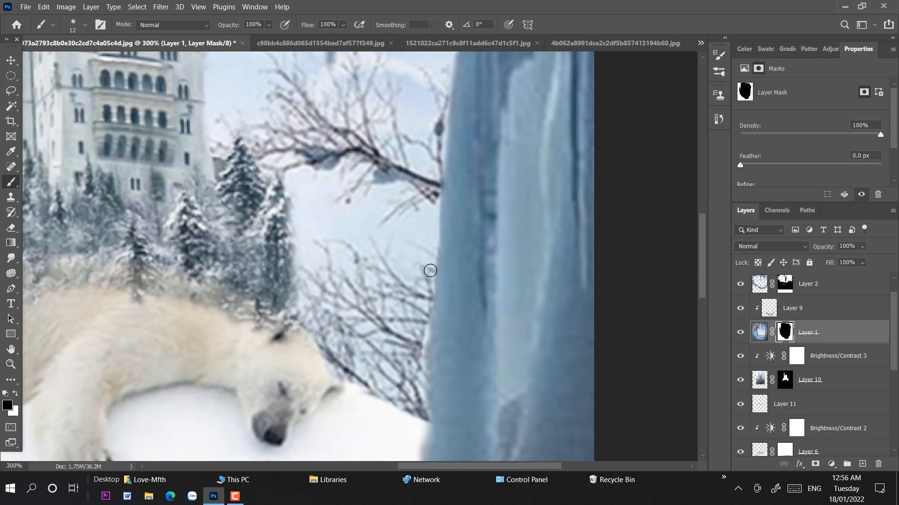
{"action": "left_click_drag", "start_coordinate": [444, 235], "coordinate": [417, 502]}
{"action": "key", "text": "v"}
{"action": "left_click", "coordinate": [440, 235]}
{"action": "key", "text": "ctrl+1"}
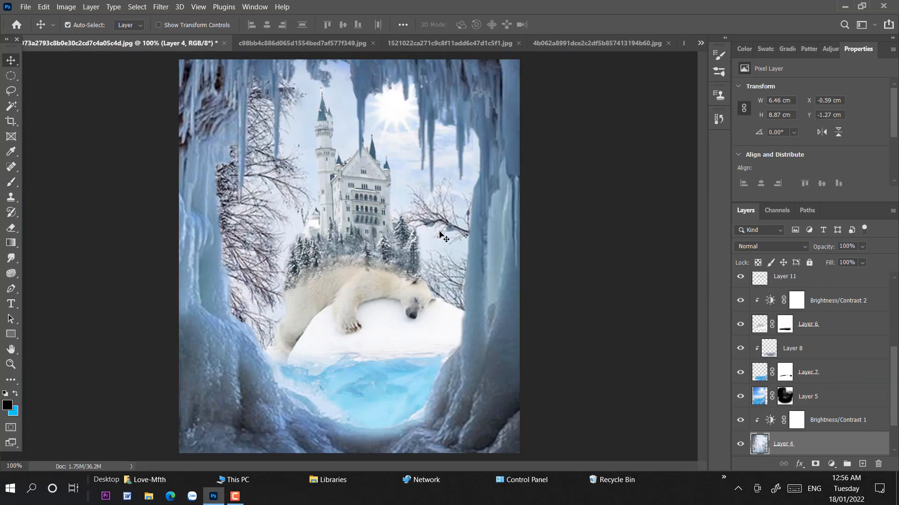
{"action": "key", "text": "ctrl+t"}
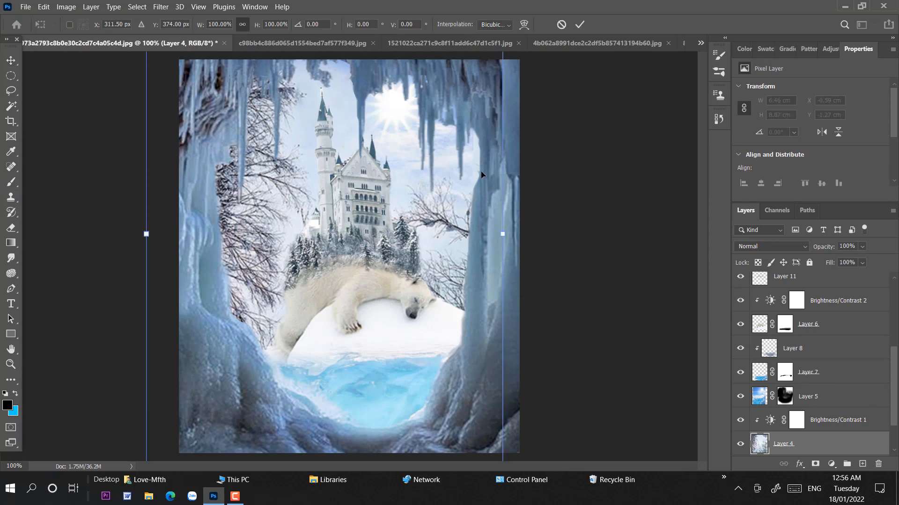
{"action": "left_click_drag", "start_coordinate": [504, 230], "coordinate": [507, 232]}
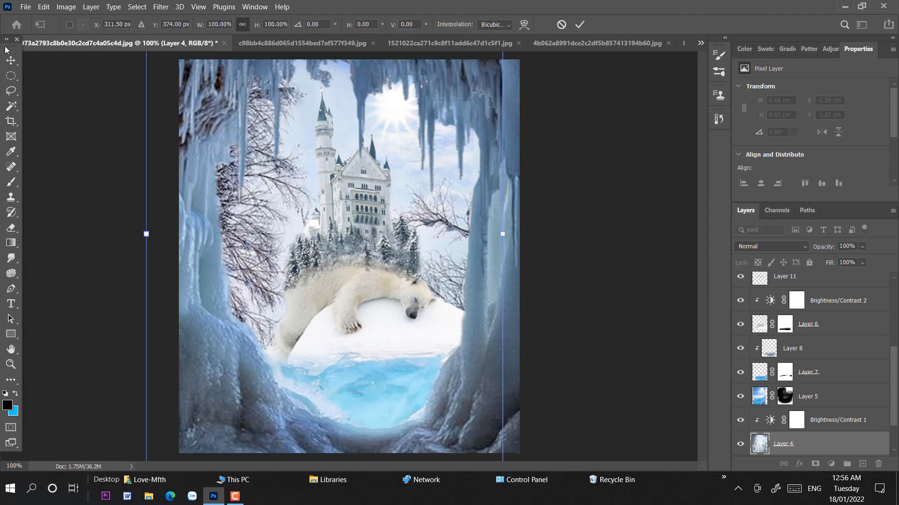
{"action": "left_click", "coordinate": [10, 60]}
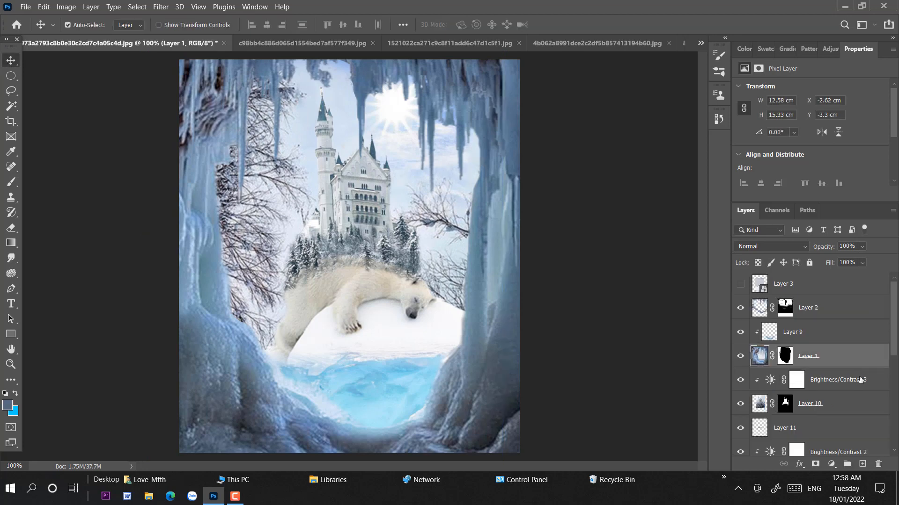
- Paint a soft blue glow on Layer 9 along the upper left ice wall's inner edge with a 29 px brush at 59% opacity
{"action": "left_click", "coordinate": [772, 335]}
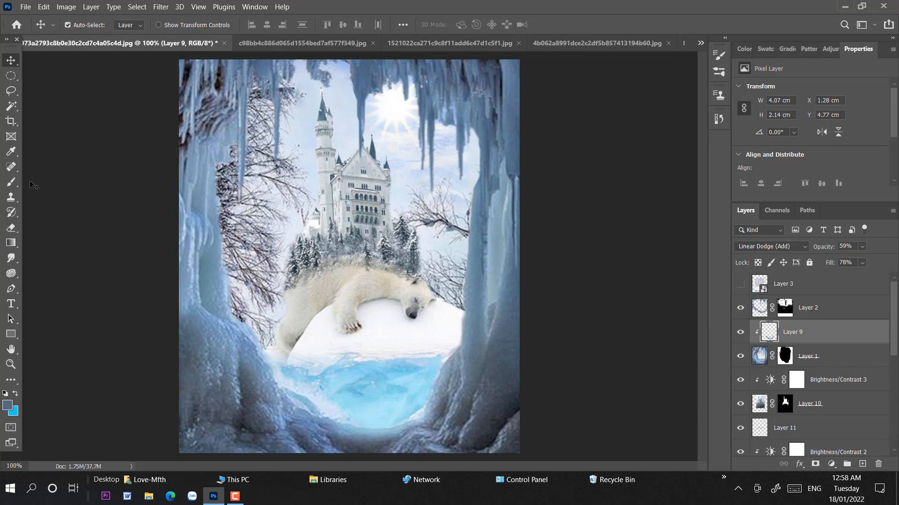
{"action": "left_click", "coordinate": [11, 182]}
{"action": "left_click_drag", "start_coordinate": [212, 174], "coordinate": [207, 204]}
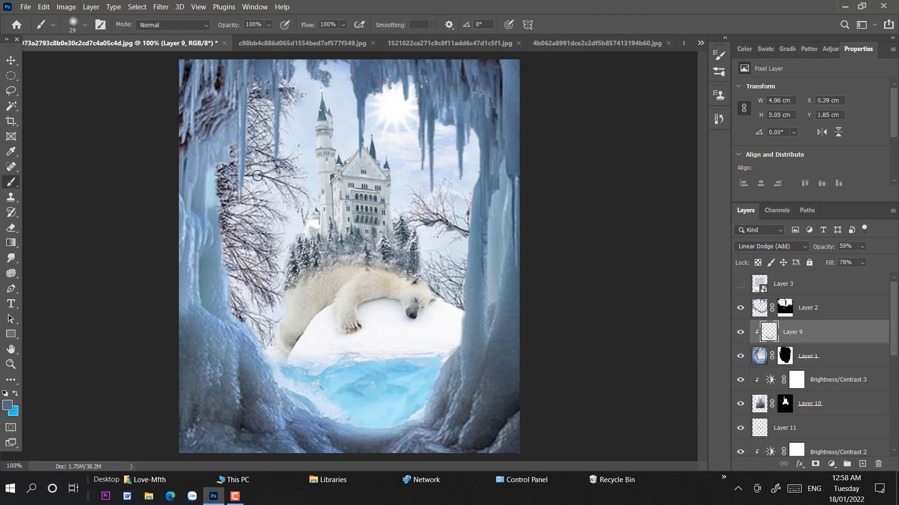
{"action": "key", "text": "ctrl+plus"}
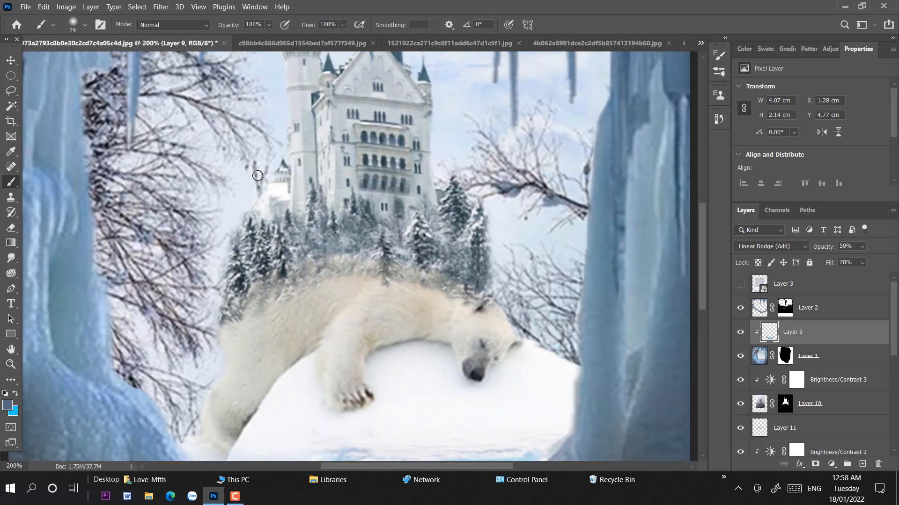
{"action": "left_click_drag", "start_coordinate": [257, 216], "coordinate": [454, 277]}
{"action": "left_click_drag", "start_coordinate": [263, 37], "coordinate": [259, 37]}
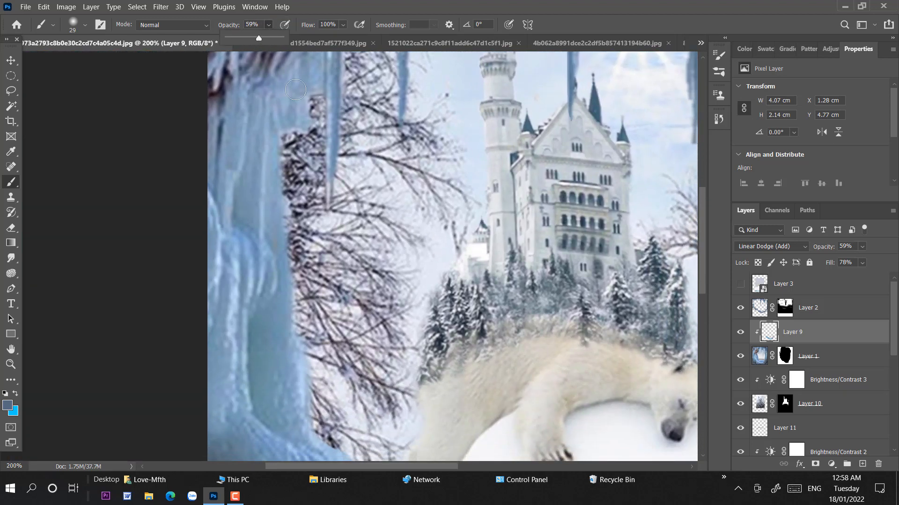
{"action": "left_click_drag", "start_coordinate": [307, 104], "coordinate": [289, 233]}
{"action": "left_click_drag", "start_coordinate": [283, 156], "coordinate": [310, 327]}
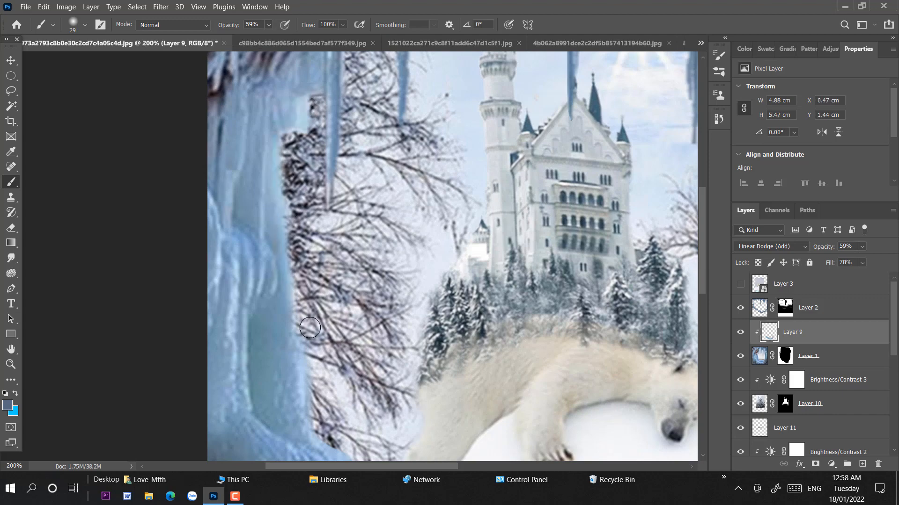
- Extend the Layer 9 glow down the left ice wall's inner edge to the slope beside the water
{"action": "scroll", "coordinate": [310, 327], "scroll_direction": "down", "scroll_amount": 3}
{"action": "mouse_move", "coordinate": [288, 189]}
{"action": "left_mouse_down"}
{"action": "mouse_move", "coordinate": [300, 260]}
{"action": "mouse_move", "coordinate": [373, 409]}
{"action": "left_mouse_up"}
{"action": "left_click_drag", "start_coordinate": [269, 226], "coordinate": [299, 327]}
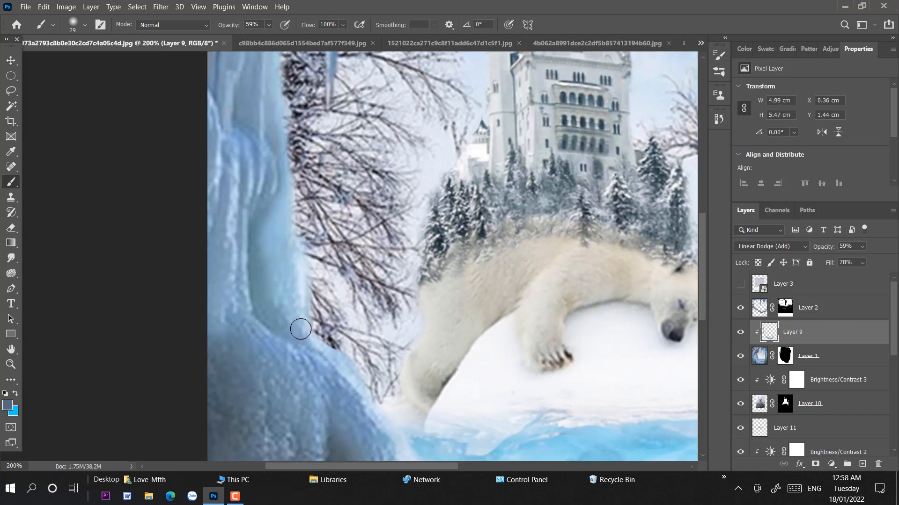
{"action": "scroll", "coordinate": [299, 327], "scroll_direction": "down", "scroll_amount": 5}
{"action": "left_click_drag", "start_coordinate": [373, 291], "coordinate": [361, 156]}
{"action": "left_click_drag", "start_coordinate": [290, 227], "coordinate": [321, 293]}
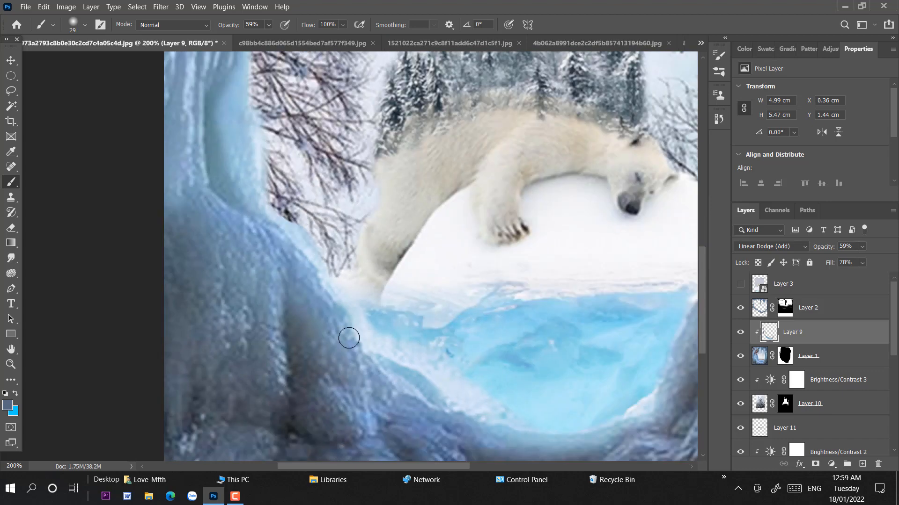
{"action": "left_click_drag", "start_coordinate": [349, 338], "coordinate": [337, 310]}
{"action": "left_click_drag", "start_coordinate": [271, 236], "coordinate": [221, 196]}
{"action": "left_click_drag", "start_coordinate": [256, 214], "coordinate": [361, 414]}
- Paint the Layer 9 glow along the long icicle and the upper ledge of the left ice wall
{"action": "left_click_drag", "start_coordinate": [374, 187], "coordinate": [324, 309]}
{"action": "left_click_drag", "start_coordinate": [340, 124], "coordinate": [353, 104]}
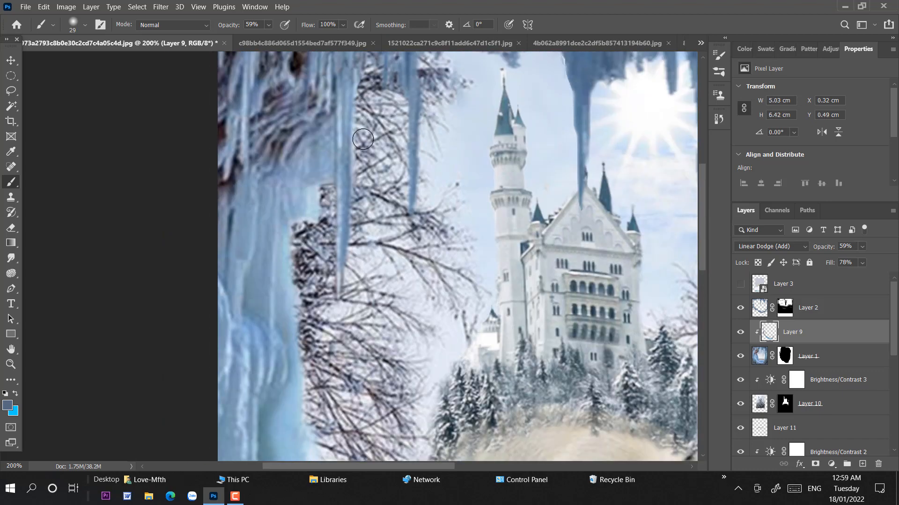
{"action": "left_click_drag", "start_coordinate": [351, 149], "coordinate": [341, 305]}
{"action": "left_click_drag", "start_coordinate": [329, 187], "coordinate": [278, 244]}
- Paint the glow on Layer 9 along the inner edge of the right ice wall
{"action": "left_click_drag", "start_coordinate": [433, 209], "coordinate": [325, 231]}
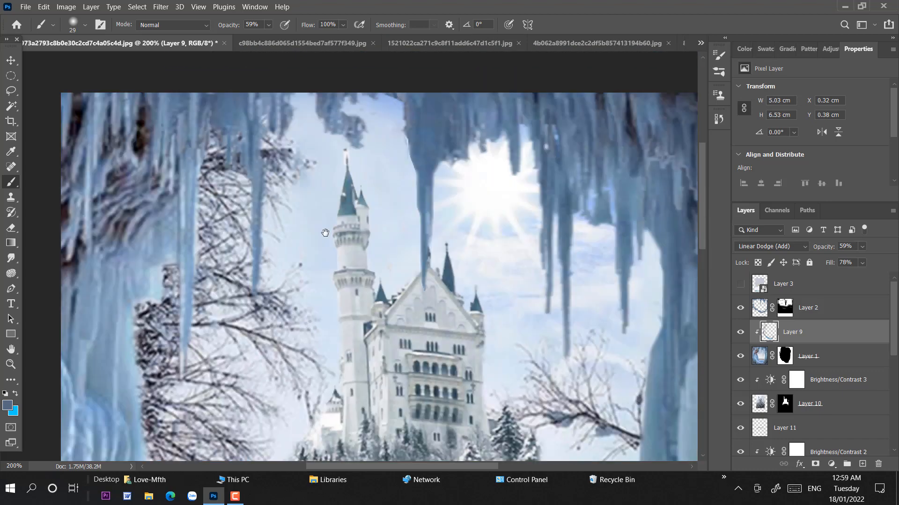
{"action": "left_click_drag", "start_coordinate": [491, 374], "coordinate": [374, 187]}
{"action": "mouse_move", "coordinate": [531, 373]}
{"action": "left_mouse_down"}
{"action": "mouse_move", "coordinate": [417, 230]}
{"action": "mouse_move", "coordinate": [418, 262]}
{"action": "left_mouse_up"}
{"action": "mouse_move", "coordinate": [406, 170]}
{"action": "left_mouse_down"}
{"action": "mouse_move", "coordinate": [388, 271]}
{"action": "mouse_move", "coordinate": [392, 361]}
{"action": "left_mouse_up"}
{"action": "mouse_move", "coordinate": [373, 381]}
{"action": "left_mouse_down"}
{"action": "mouse_move", "coordinate": [446, 203]}
{"action": "mouse_move", "coordinate": [442, 234]}
{"action": "mouse_move", "coordinate": [431, 239]}
{"action": "left_mouse_up"}
{"action": "left_click_drag", "start_coordinate": [477, 91], "coordinate": [404, 290]}
{"action": "mouse_move", "coordinate": [405, 288]}
{"action": "left_mouse_down"}
{"action": "mouse_move", "coordinate": [389, 353]}
{"action": "mouse_move", "coordinate": [386, 208]}
{"action": "mouse_move", "coordinate": [420, 327]}
{"action": "mouse_move", "coordinate": [417, 358]}
{"action": "left_mouse_up"}
{"action": "left_click_drag", "start_coordinate": [389, 298], "coordinate": [405, 231]}
{"action": "left_click_drag", "start_coordinate": [409, 150], "coordinate": [408, 268]}
{"action": "left_click_drag", "start_coordinate": [409, 129], "coordinate": [399, 290]}
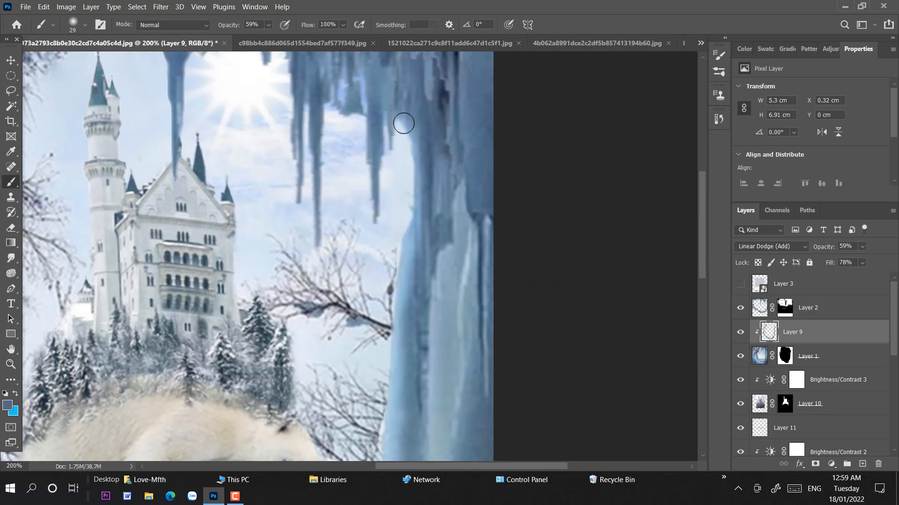
- Strengthen the glow on the right ice wall's inner edge and duplicate Layer 9
{"action": "left_click_drag", "start_coordinate": [407, 140], "coordinate": [409, 277]}
{"action": "left_click_drag", "start_coordinate": [427, 350], "coordinate": [461, 207]}
{"action": "left_click_drag", "start_coordinate": [437, 318], "coordinate": [419, 418]}
{"action": "left_click_drag", "start_coordinate": [417, 159], "coordinate": [482, 409]}
{"action": "key", "text": "ctrl+j"}
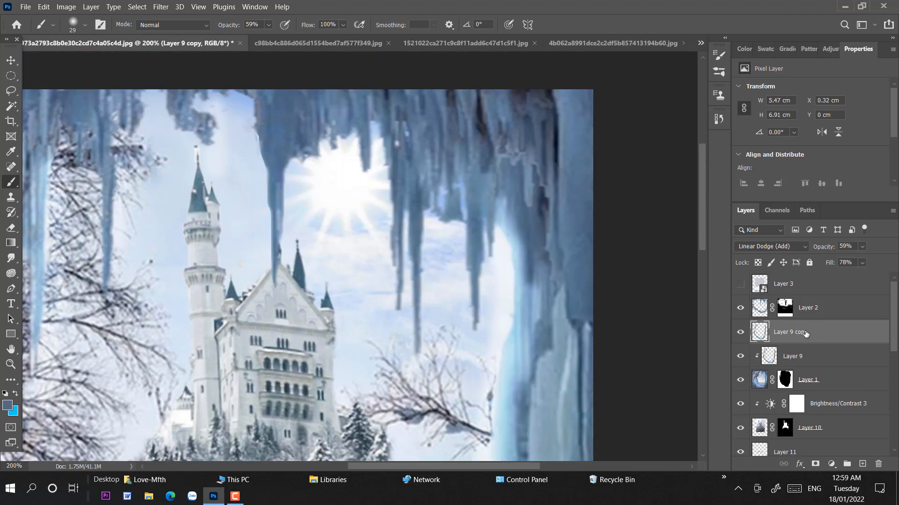
- Move Layer 9 copy above Layer 2 and clip it to Layer 2
{"action": "left_click_drag", "start_coordinate": [805, 333], "coordinate": [797, 298]}
{"action": "right_click", "coordinate": [797, 304]}
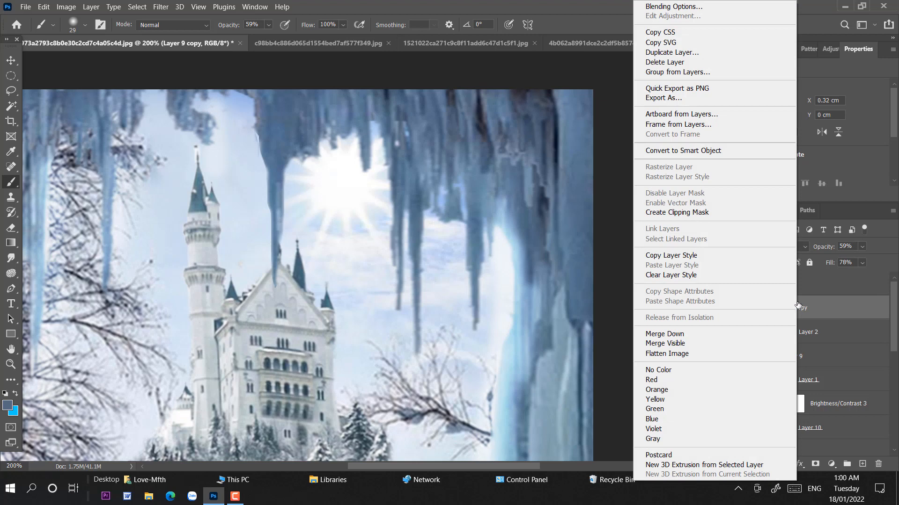
{"action": "left_click", "coordinate": [677, 212]}
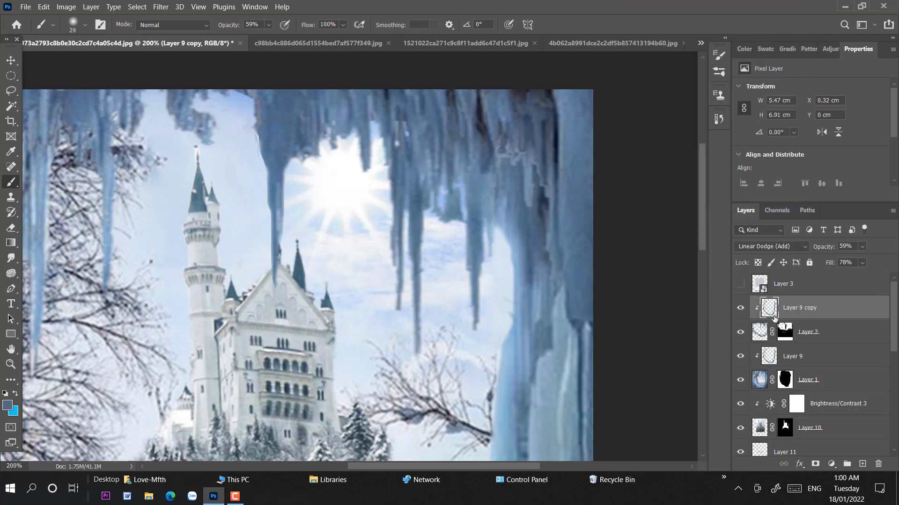
- Paint the glow on Layer 9 copy along the hanging icicles on both sides of the sun and at the upper left
{"action": "scroll", "coordinate": [328, 272], "scroll_direction": "left", "scroll_amount": 3}
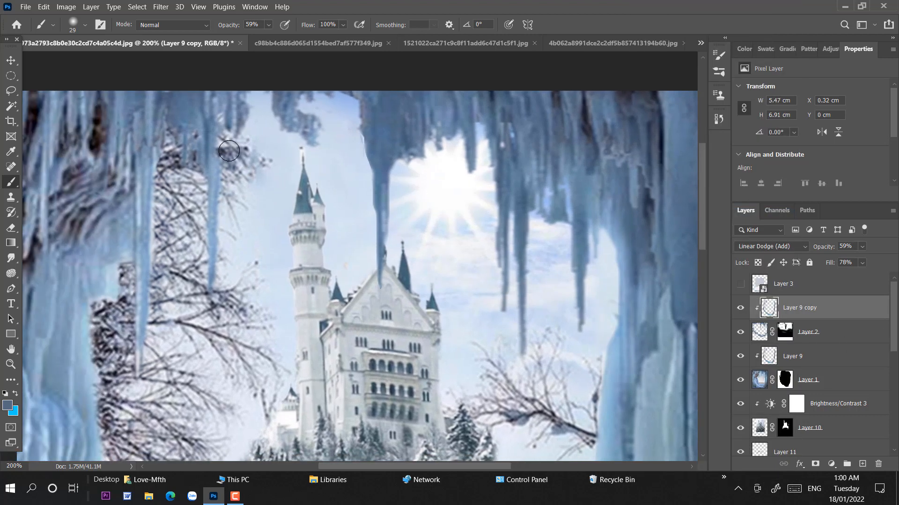
{"action": "left_click_drag", "start_coordinate": [391, 171], "coordinate": [380, 287]}
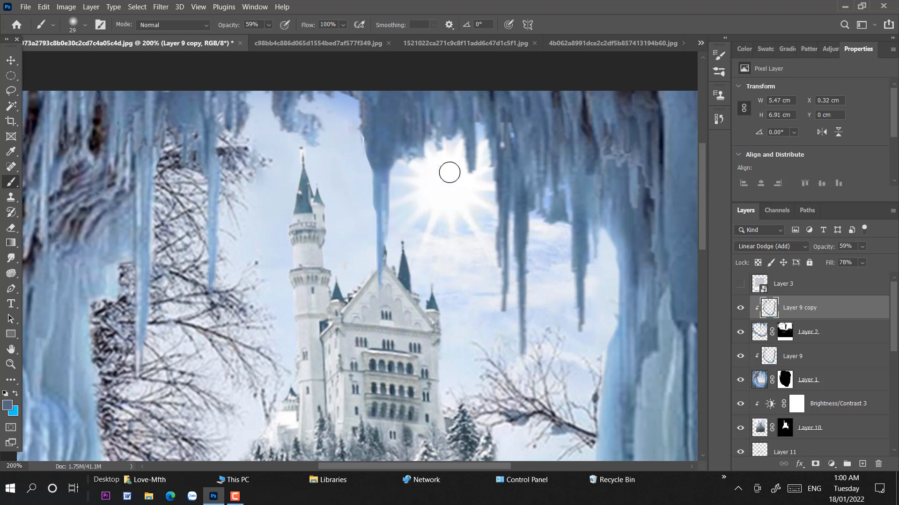
{"action": "mouse_move", "coordinate": [490, 152]}
{"action": "left_mouse_down"}
{"action": "mouse_move", "coordinate": [486, 297]}
{"action": "mouse_move", "coordinate": [497, 319]}
{"action": "mouse_move", "coordinate": [508, 301]}
{"action": "mouse_move", "coordinate": [516, 375]}
{"action": "left_mouse_up"}
{"action": "left_click_drag", "start_coordinate": [566, 248], "coordinate": [572, 312]}
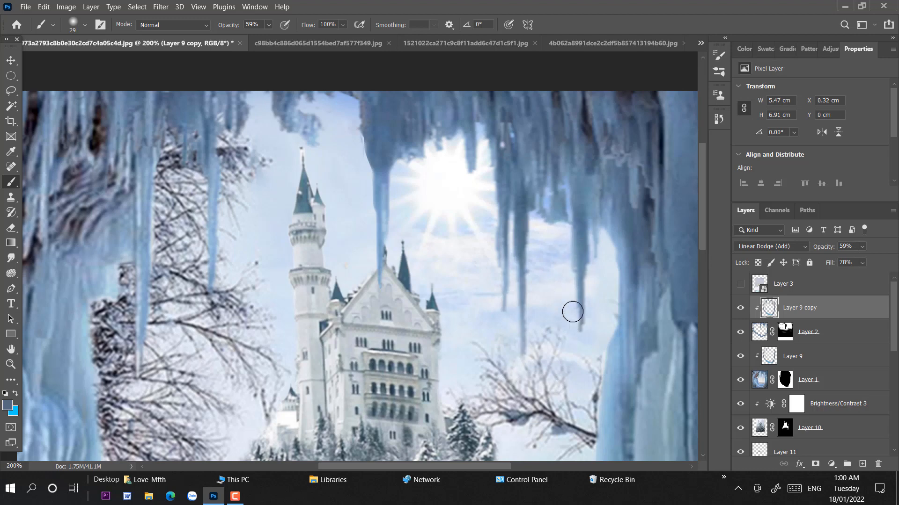
{"action": "mouse_move", "coordinate": [590, 237]}
{"action": "left_mouse_down"}
{"action": "mouse_move", "coordinate": [596, 303]}
{"action": "mouse_move", "coordinate": [579, 323]}
{"action": "left_mouse_up"}
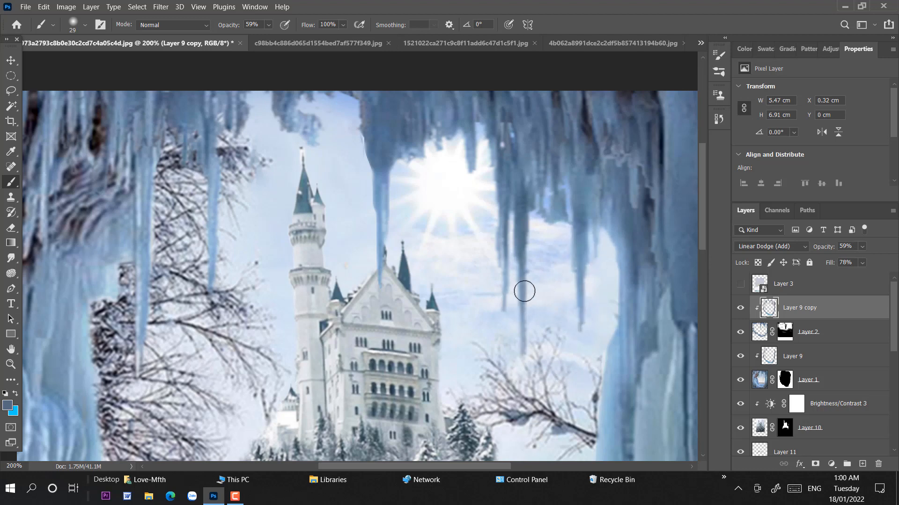
{"action": "left_click_drag", "start_coordinate": [524, 291], "coordinate": [522, 358]}
{"action": "key", "text": "ctrl+minus"}
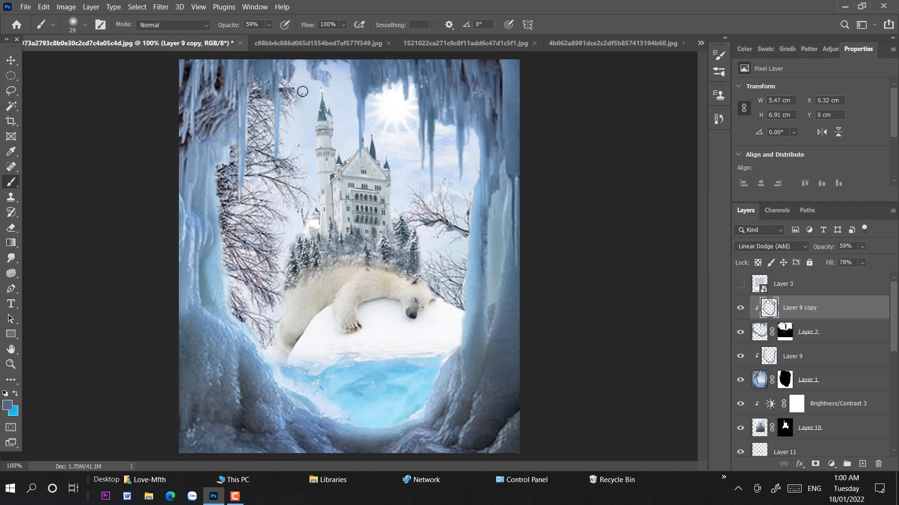
{"action": "left_click_drag", "start_coordinate": [278, 73], "coordinate": [278, 97]}
- Duplicate the castle's Layer 10 together with its Brightness/Contrast 3 adjustment twice
{"action": "key", "text": "v"}
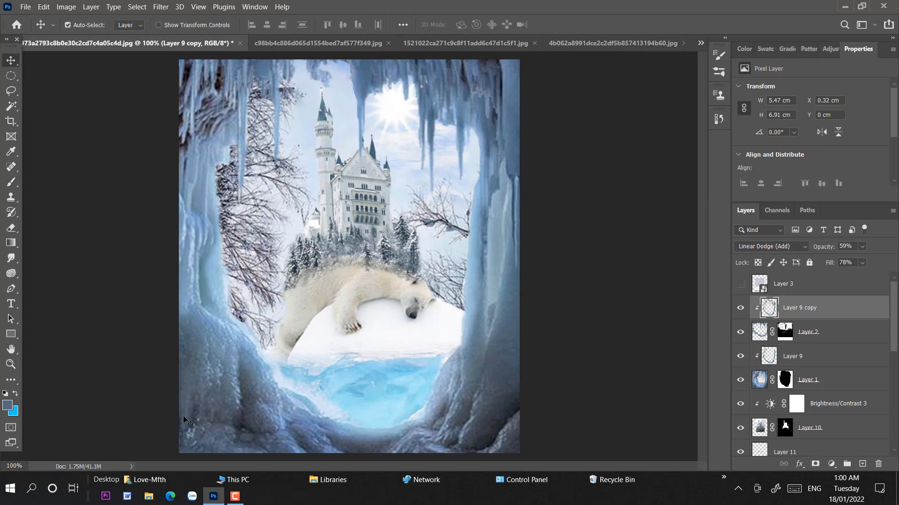
{"action": "left_click", "coordinate": [380, 229]}
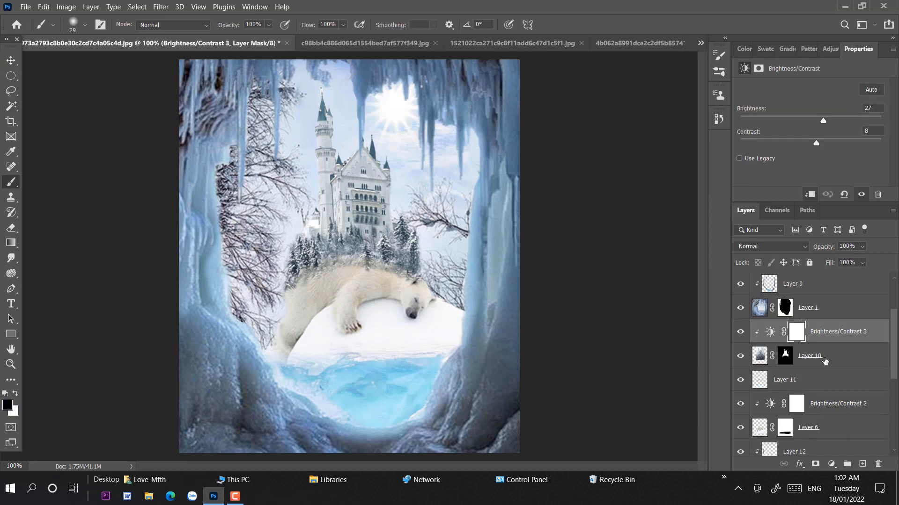
{"action": "left_click", "coordinate": [825, 357], "text": "shift"}
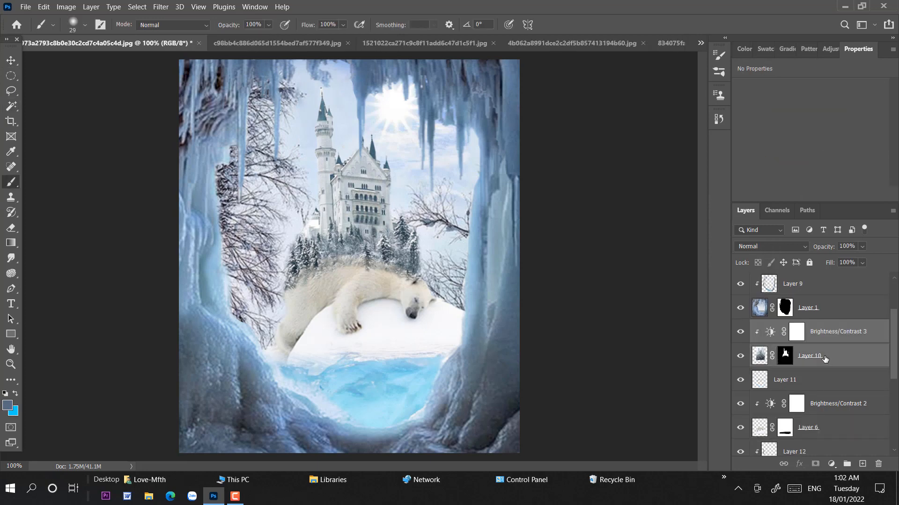
{"action": "key", "text": "ctrl+j"}
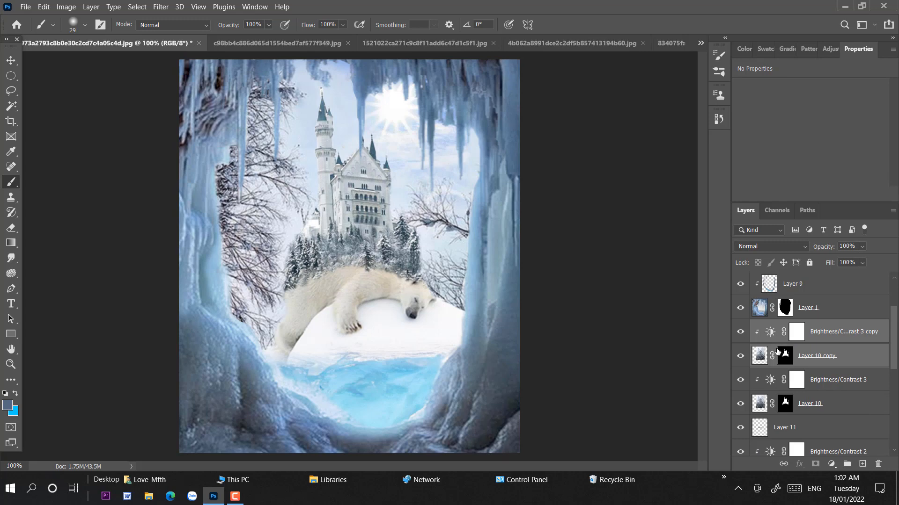
{"action": "key", "text": "ctrl+j"}
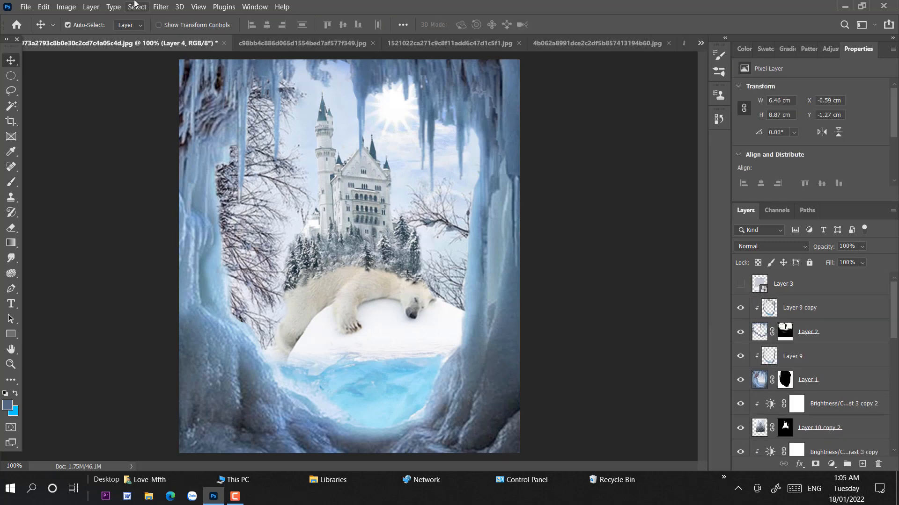
{"action": "left_click", "coordinate": [25, 6]}
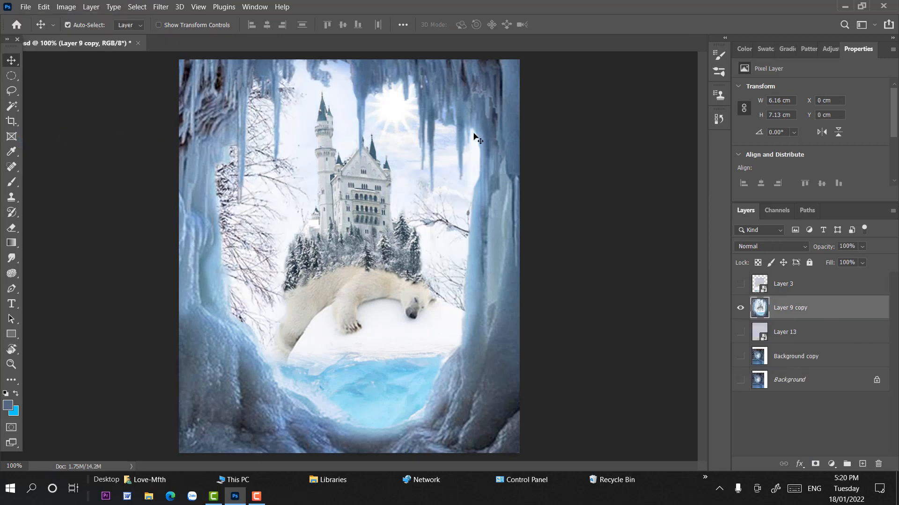
- In the Camera Raw Filter for Layer 9 copy, set Exposure +0.05, Contrast +6, Highlights -71, Texture +19, Clarity +16 and Dehaze +8
{"action": "left_click", "coordinate": [161, 6]}
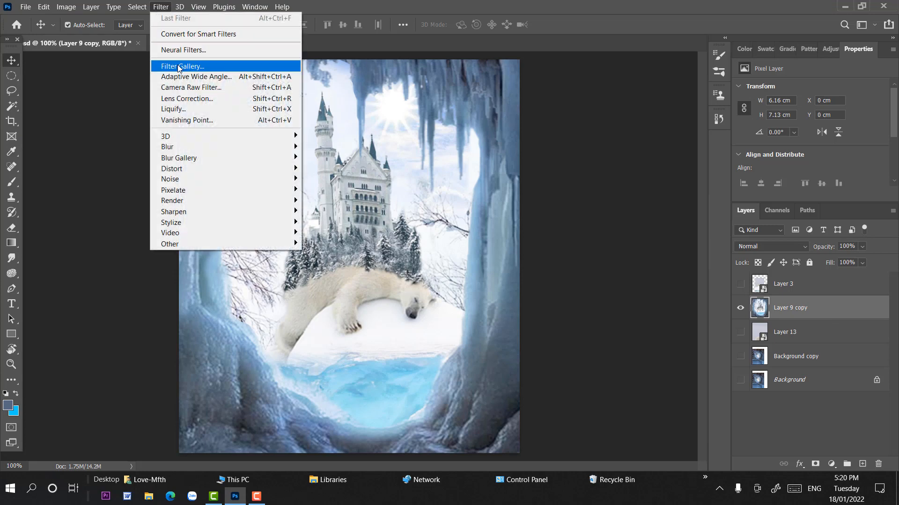
{"action": "left_click", "coordinate": [184, 89]}
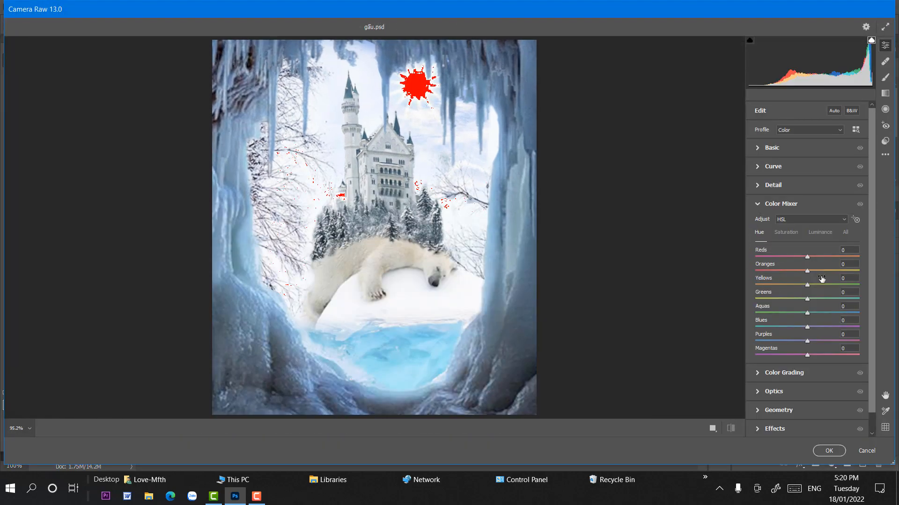
{"action": "left_click", "coordinate": [773, 150]}
{"action": "mouse_move", "coordinate": [807, 222]}
{"action": "left_mouse_down"}
{"action": "mouse_move", "coordinate": [802, 250]}
{"action": "mouse_move", "coordinate": [770, 250]}
{"action": "mouse_move", "coordinate": [810, 235]}
{"action": "mouse_move", "coordinate": [808, 223]}
{"action": "left_mouse_up"}
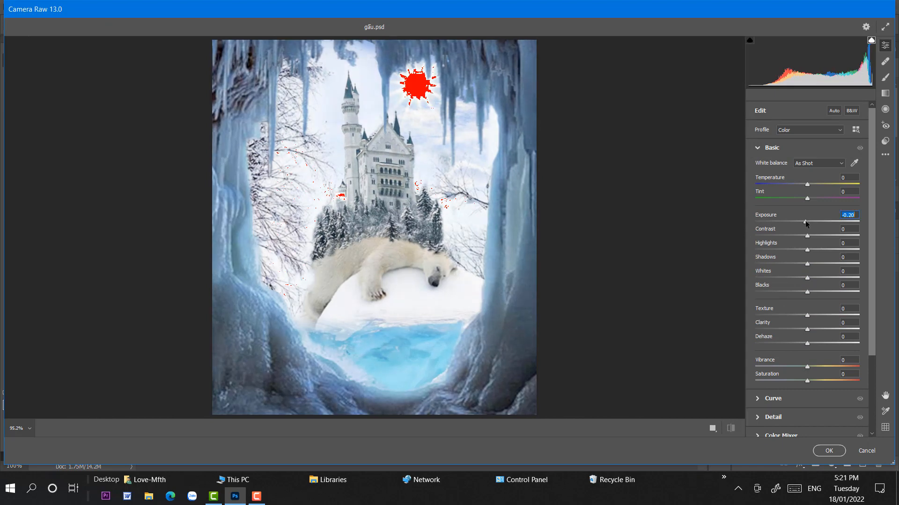
{"action": "left_click", "coordinate": [809, 235]}
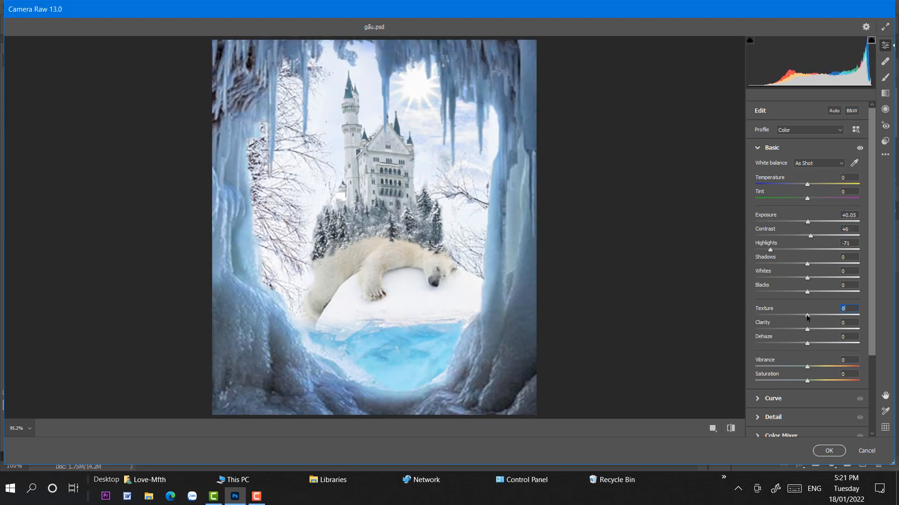
{"action": "left_click_drag", "start_coordinate": [807, 315], "coordinate": [811, 345]}
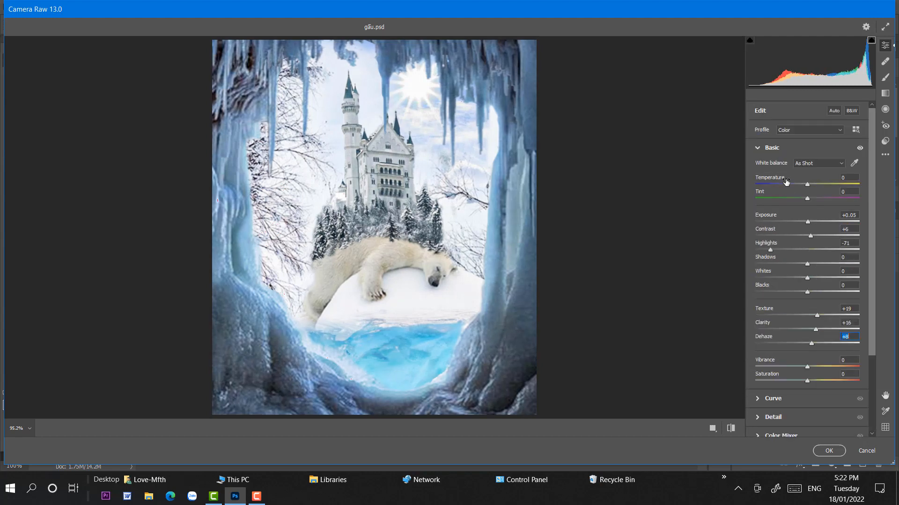
- Adjust the Aquas saturation and lower the Oranges saturation in the Color Mixer, and apply the Camera Raw Filter
{"action": "left_click", "coordinate": [759, 151]}
{"action": "left_click", "coordinate": [774, 204]}
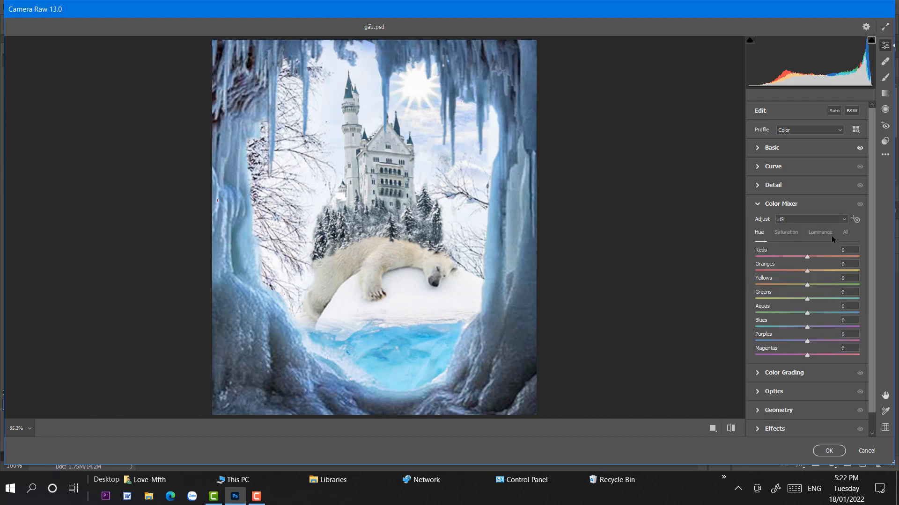
{"action": "left_click", "coordinate": [785, 232]}
{"action": "left_click_drag", "start_coordinate": [806, 312], "coordinate": [797, 271]}
{"action": "left_click", "coordinate": [827, 451]}
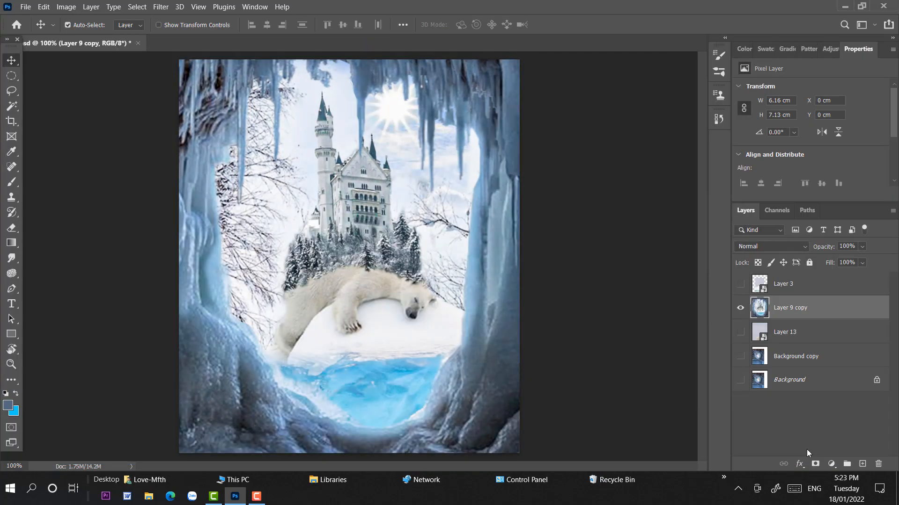